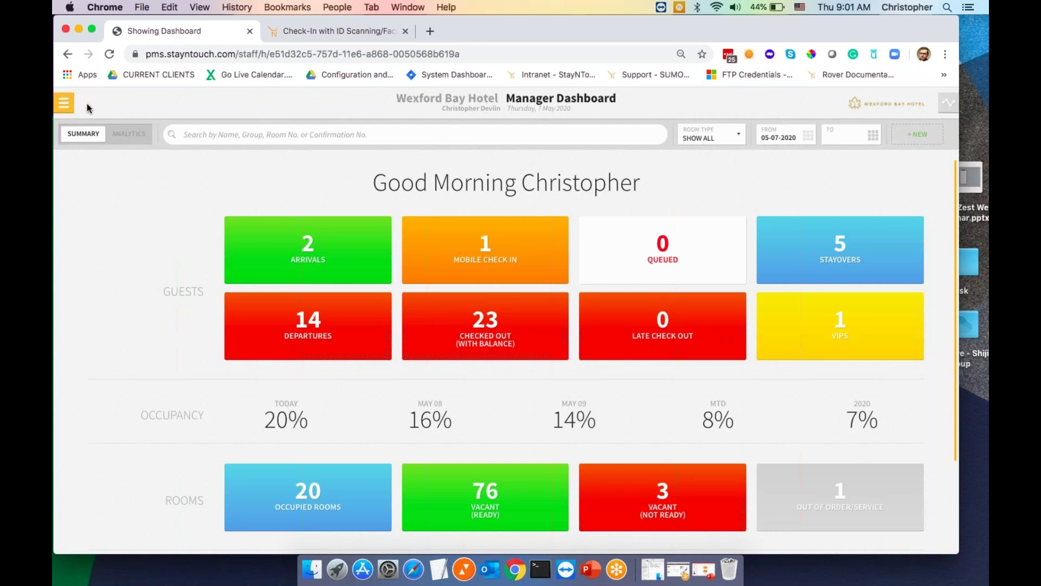
Open the Zest Check In setup in the hotel admin settings
{"action": "left_click", "coordinate": [69, 108]}
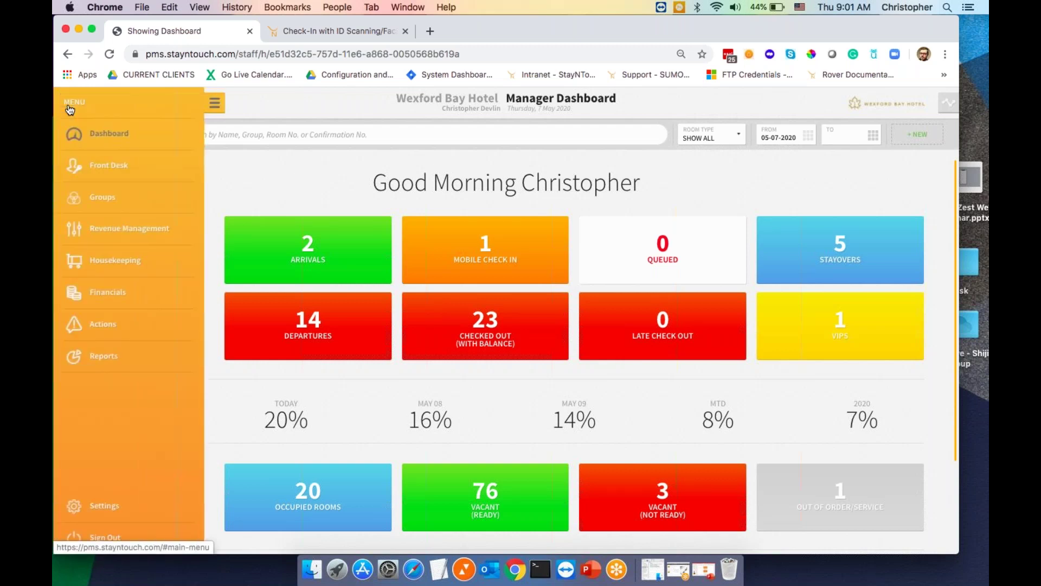
{"action": "left_click", "coordinate": [124, 509]}
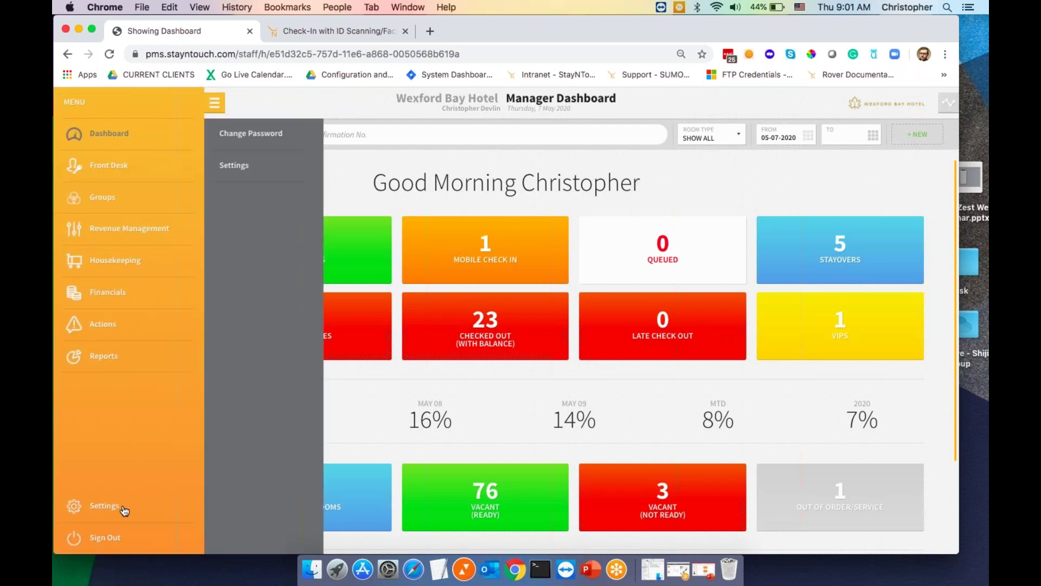
{"action": "left_click", "coordinate": [260, 167]}
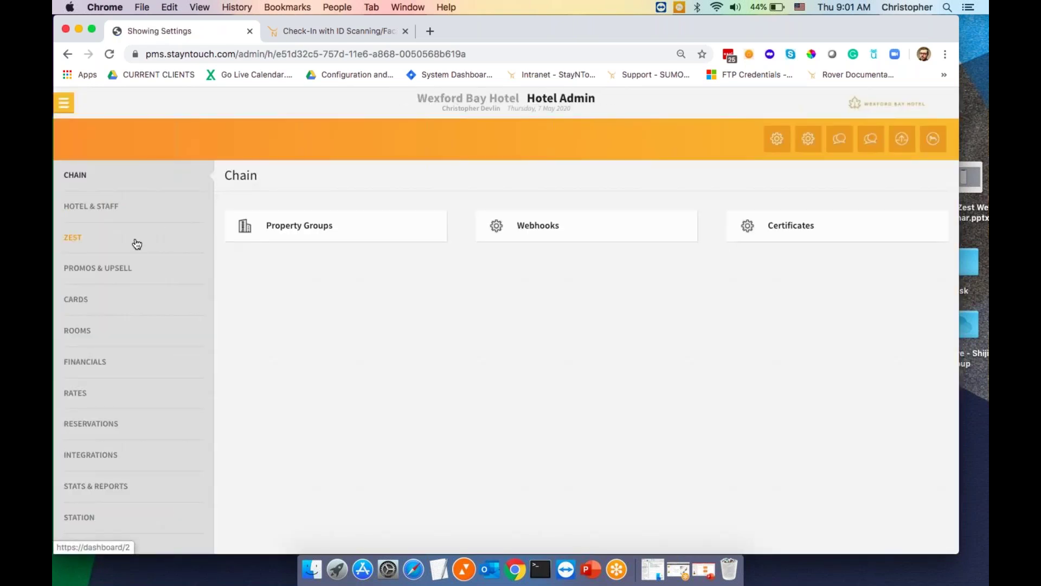
{"action": "left_click", "coordinate": [136, 242]}
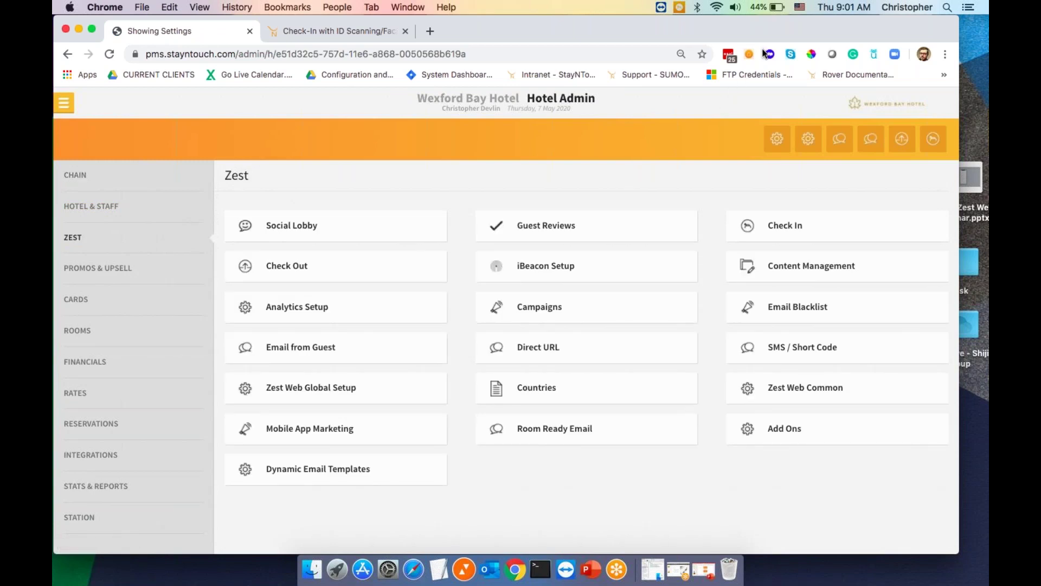
{"action": "key", "text": "ctrl+Right"}
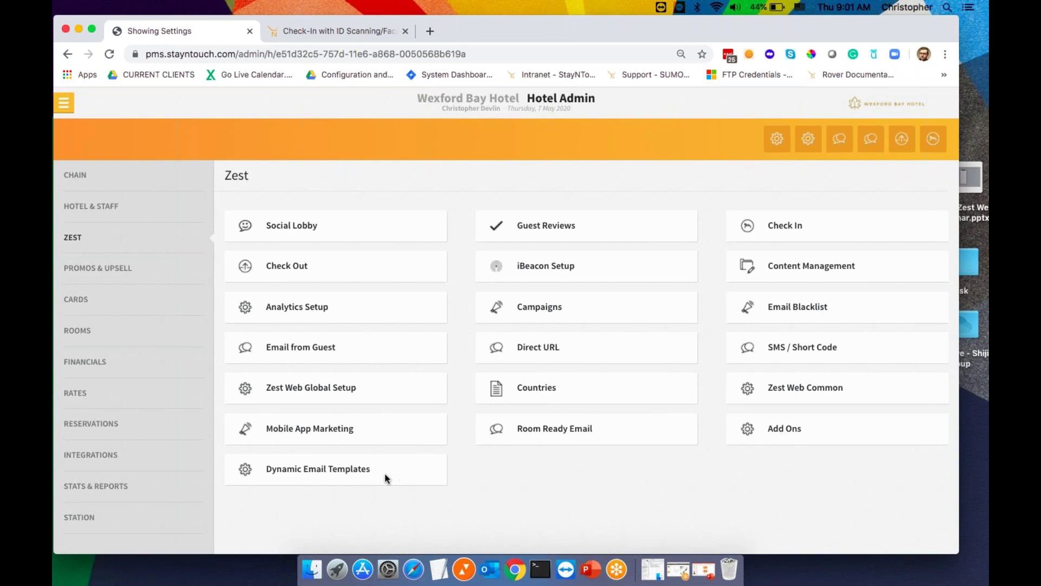
{"action": "left_click", "coordinate": [788, 227]}
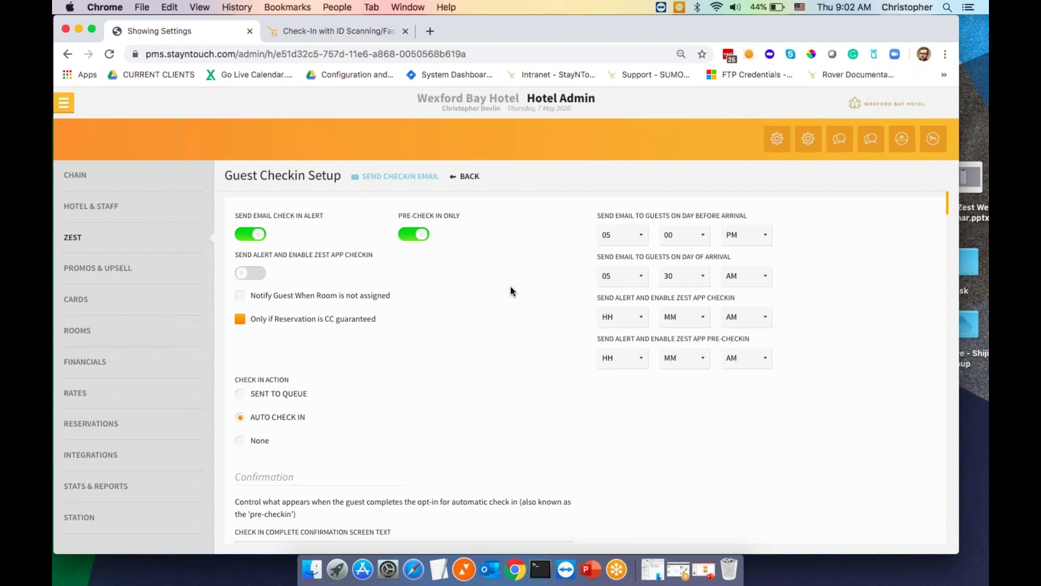
Review the check-in alert, email timing and check-in action settings, plus the confirmation screen text and mobile app banner options
{"action": "scroll", "coordinate": [510, 285], "scroll_direction": "down", "scroll_amount": 1}
{"action": "scroll", "coordinate": [509, 285], "scroll_direction": "up", "scroll_amount": 1}
{"action": "scroll", "coordinate": [387, 336], "scroll_direction": "down", "scroll_amount": 1}
{"action": "scroll", "coordinate": [387, 336], "scroll_direction": "up", "scroll_amount": 1}
{"action": "scroll", "coordinate": [387, 336], "scroll_direction": "down", "scroll_amount": 1}
{"action": "scroll", "coordinate": [386, 336], "scroll_direction": "down", "scroll_amount": 5}
{"action": "scroll", "coordinate": [385, 332], "scroll_direction": "down", "scroll_amount": 2}
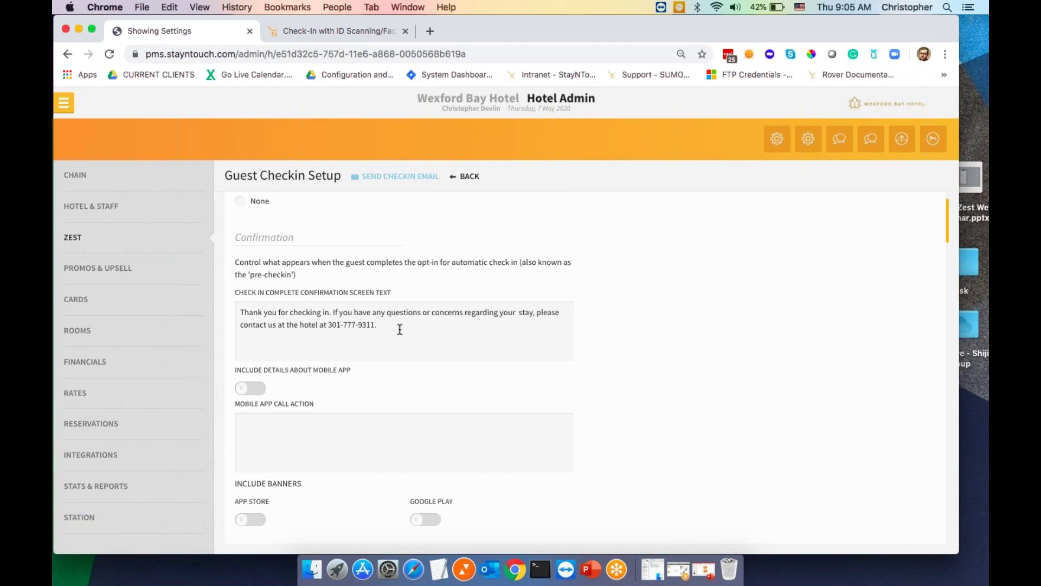
{"action": "scroll", "coordinate": [400, 330], "scroll_direction": "down", "scroll_amount": 1}
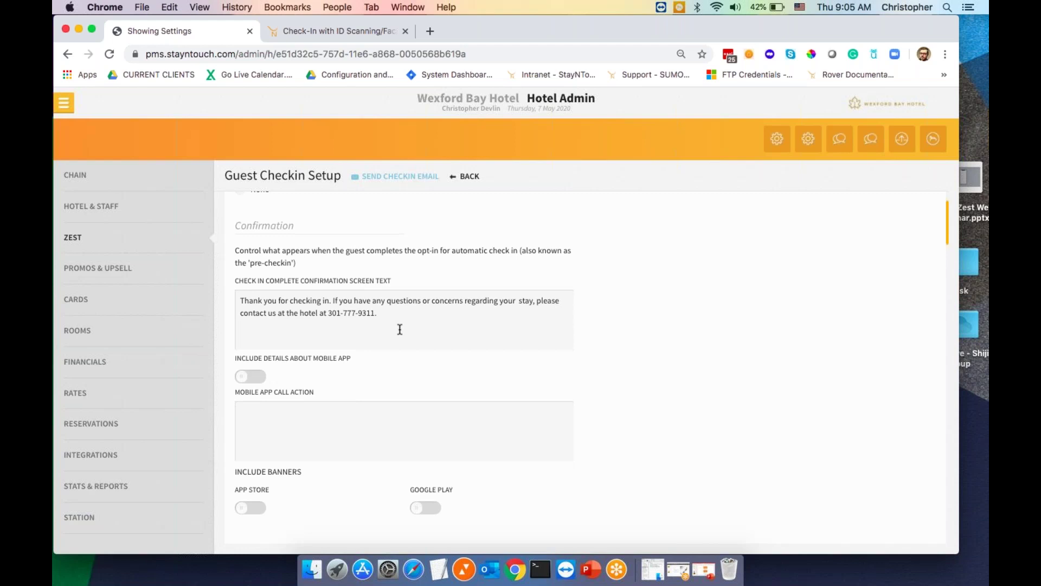
{"action": "scroll", "coordinate": [400, 330], "scroll_direction": "down", "scroll_amount": 1}
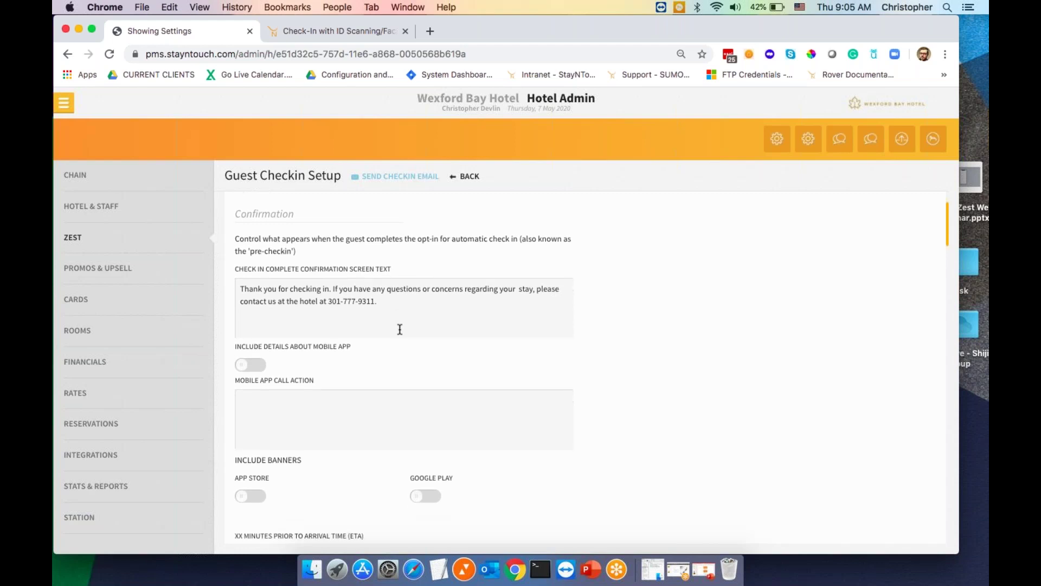
{"action": "scroll", "coordinate": [400, 330], "scroll_direction": "down", "scroll_amount": 6}
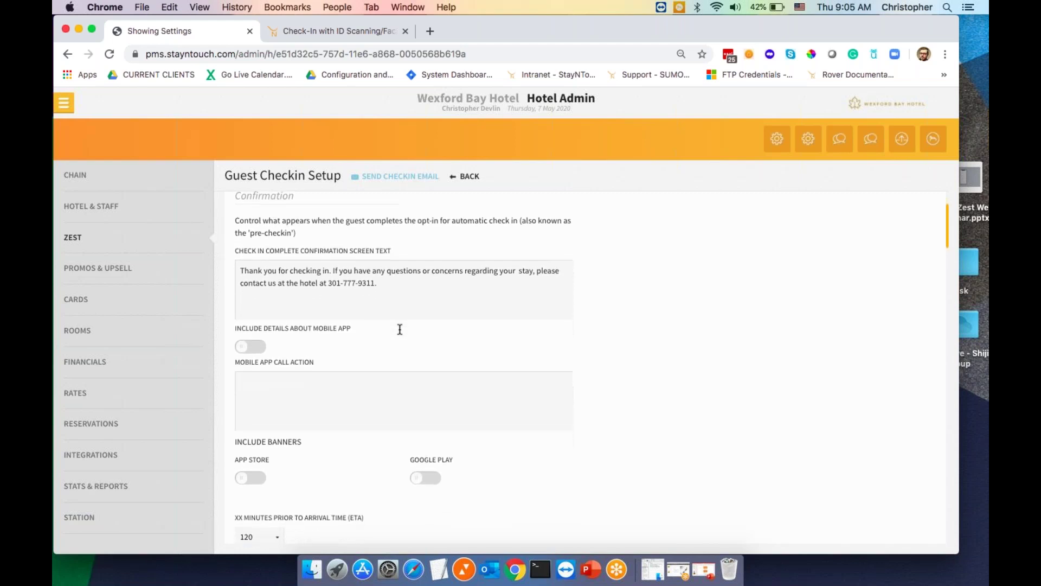
{"action": "scroll", "coordinate": [399, 330], "scroll_direction": "down", "scroll_amount": 1}
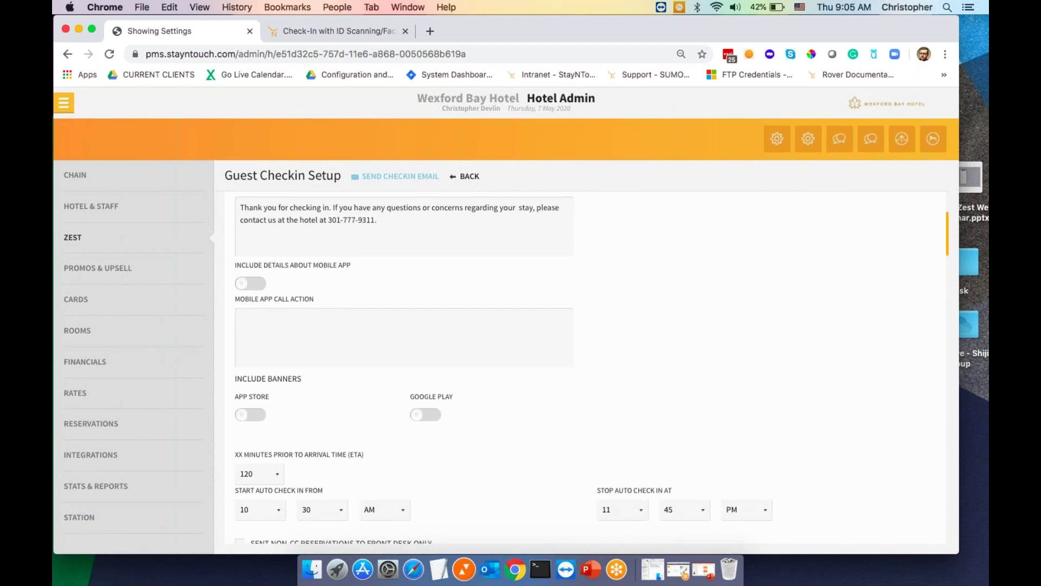
Examine the auto check-in time window and the available choices for minutes prior to arrival time
{"action": "scroll", "coordinate": [400, 329], "scroll_direction": "down", "scroll_amount": 8}
{"action": "scroll", "coordinate": [399, 330], "scroll_direction": "down", "scroll_amount": 5}
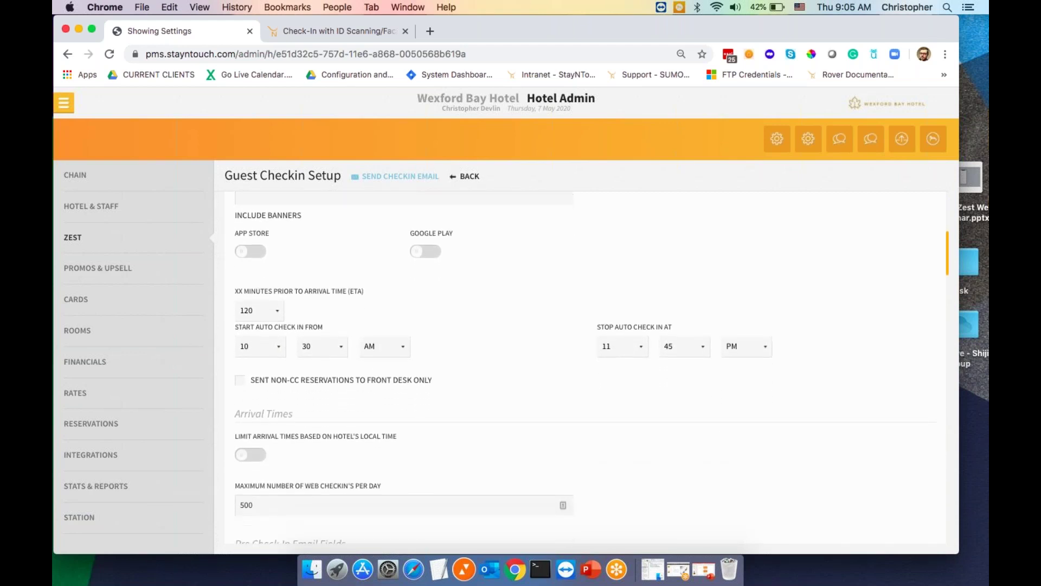
{"action": "scroll", "coordinate": [336, 280], "scroll_direction": "down", "scroll_amount": 1}
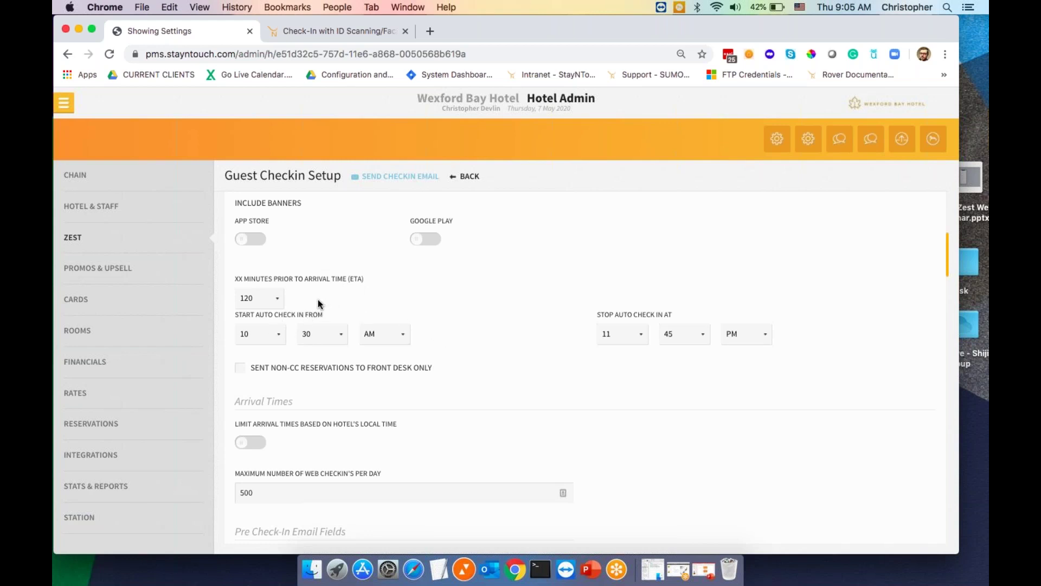
{"action": "left_click", "coordinate": [278, 301]}
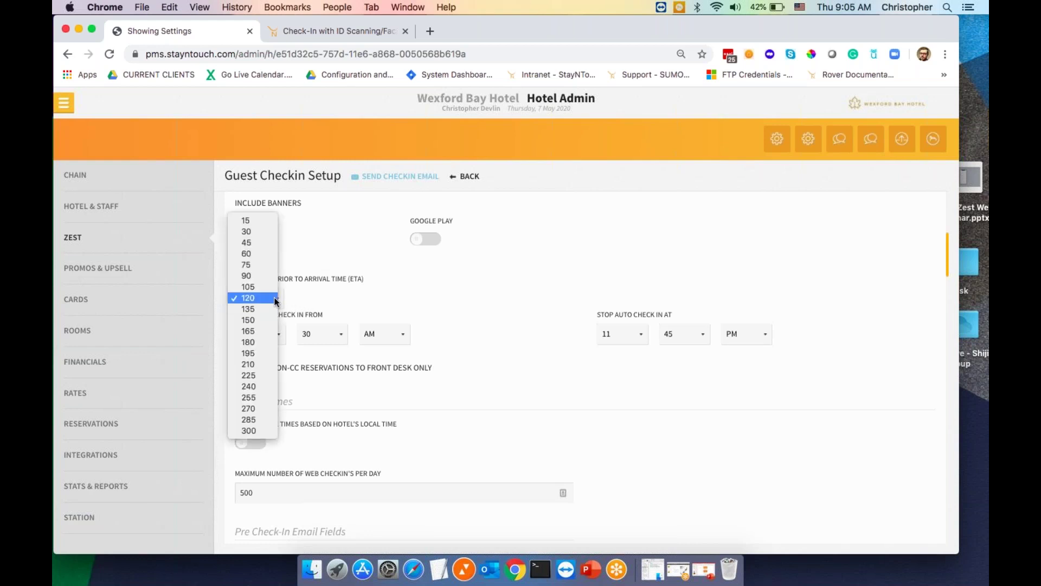
{"action": "left_click", "coordinate": [288, 297]}
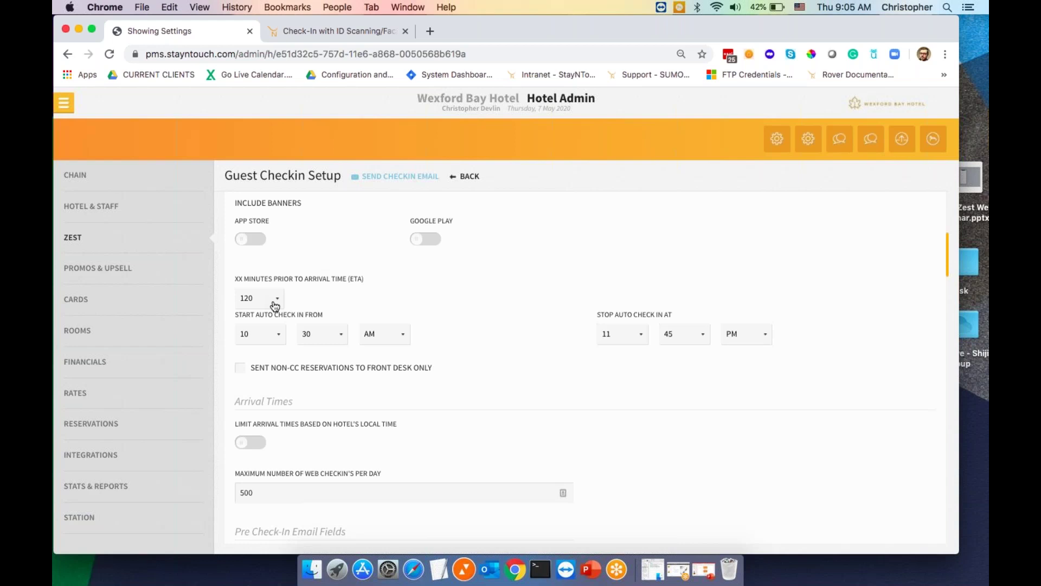
{"action": "left_click", "coordinate": [275, 305]}
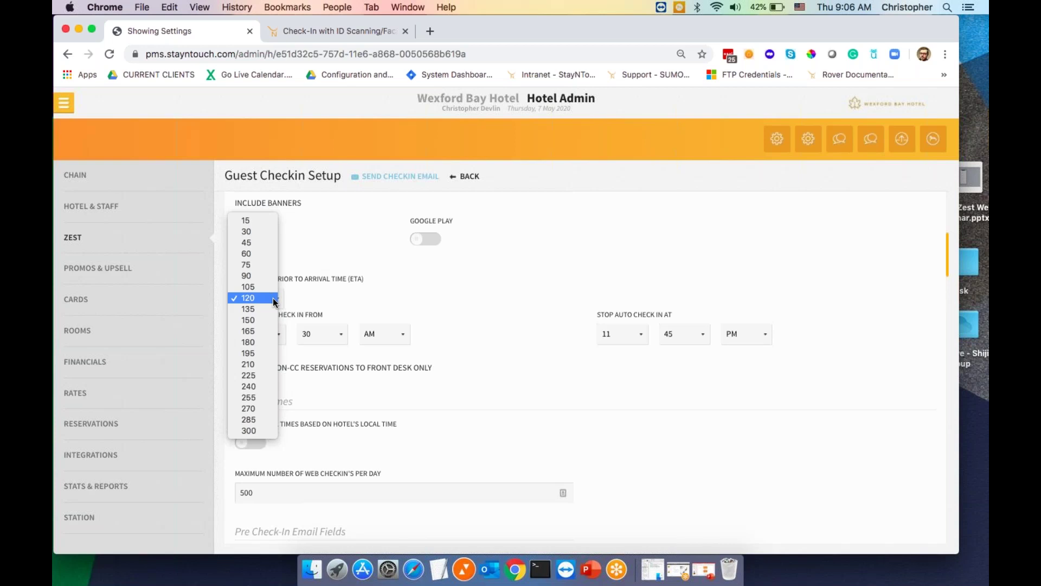
{"action": "left_click", "coordinate": [308, 300]}
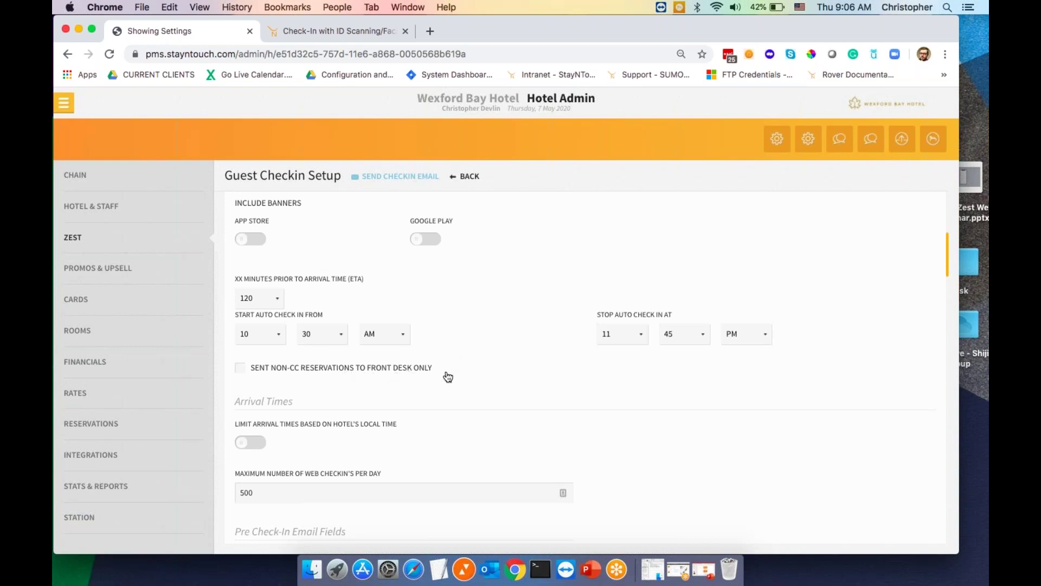
Review the Arrival Times settings, including the local-time limit and the maximum number of web check-ins per day
{"action": "scroll", "coordinate": [449, 376], "scroll_direction": "down", "scroll_amount": 1}
{"action": "scroll", "coordinate": [449, 375], "scroll_direction": "down", "scroll_amount": 1}
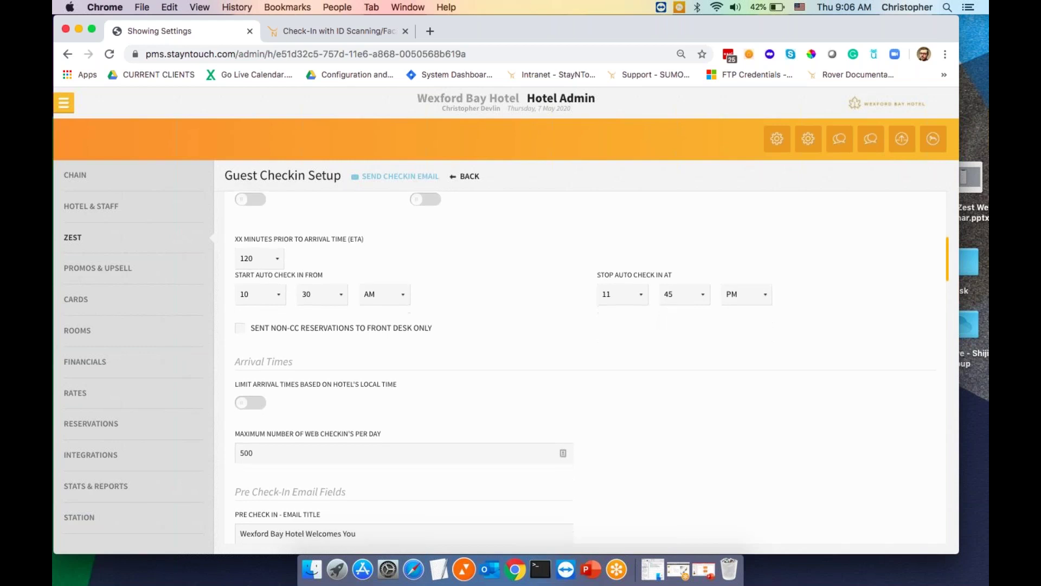
{"action": "scroll", "coordinate": [480, 359], "scroll_direction": "down", "scroll_amount": 2}
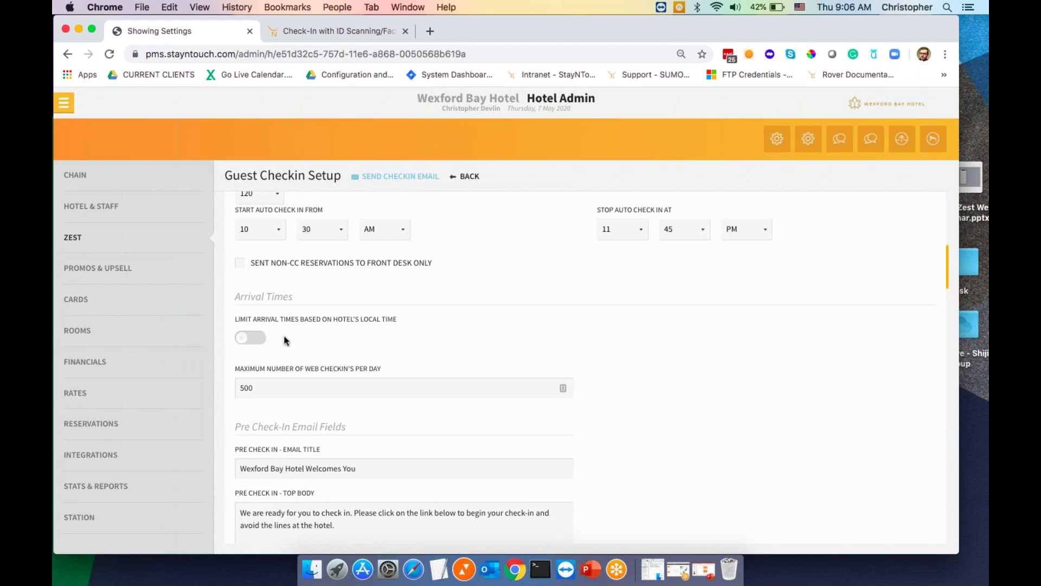
{"action": "scroll", "coordinate": [388, 330], "scroll_direction": "down", "scroll_amount": 1}
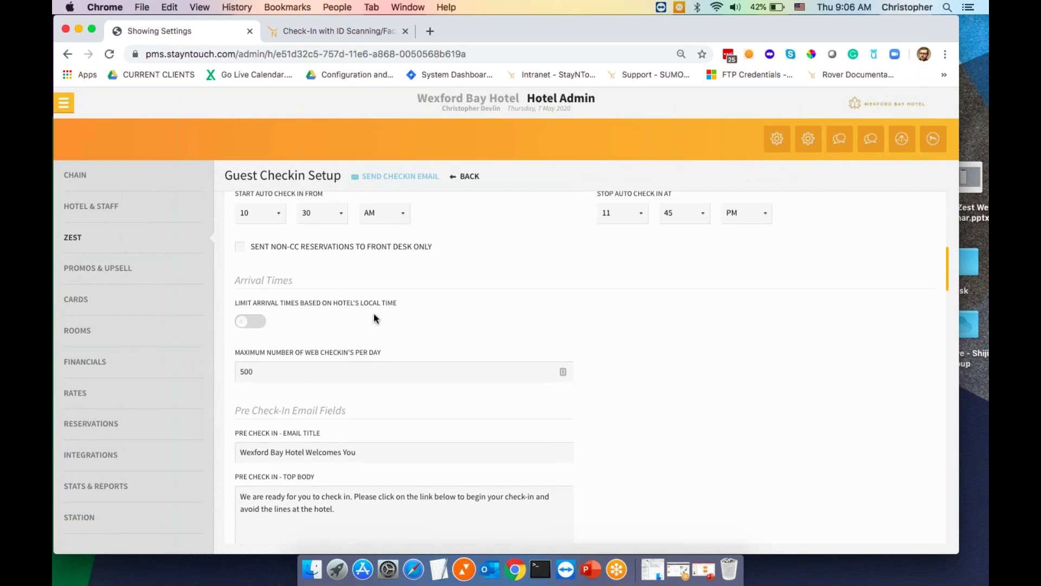
{"action": "scroll", "coordinate": [374, 318], "scroll_direction": "down", "scroll_amount": 1}
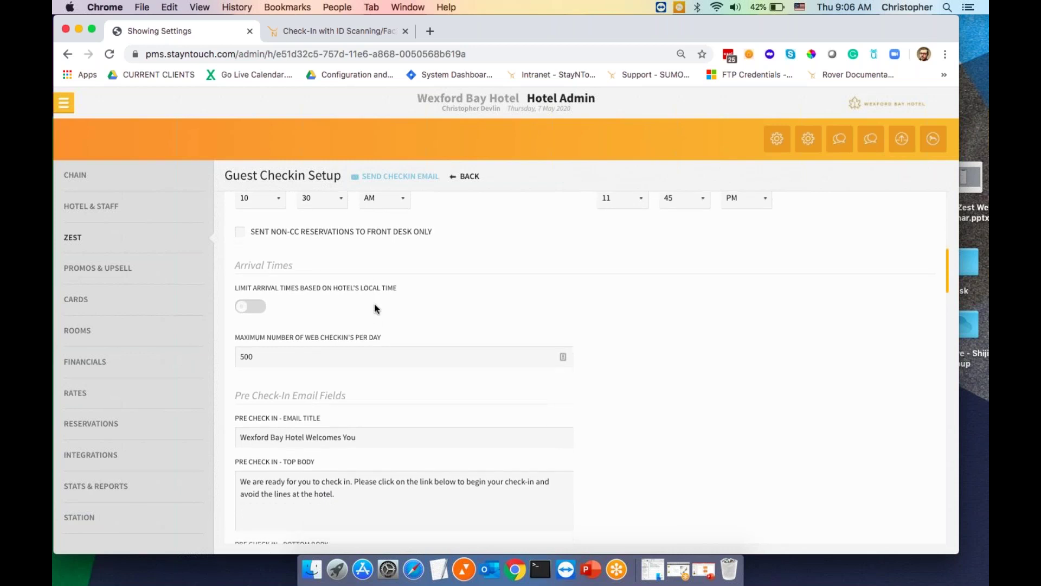
{"action": "scroll", "coordinate": [375, 305], "scroll_direction": "down", "scroll_amount": 1}
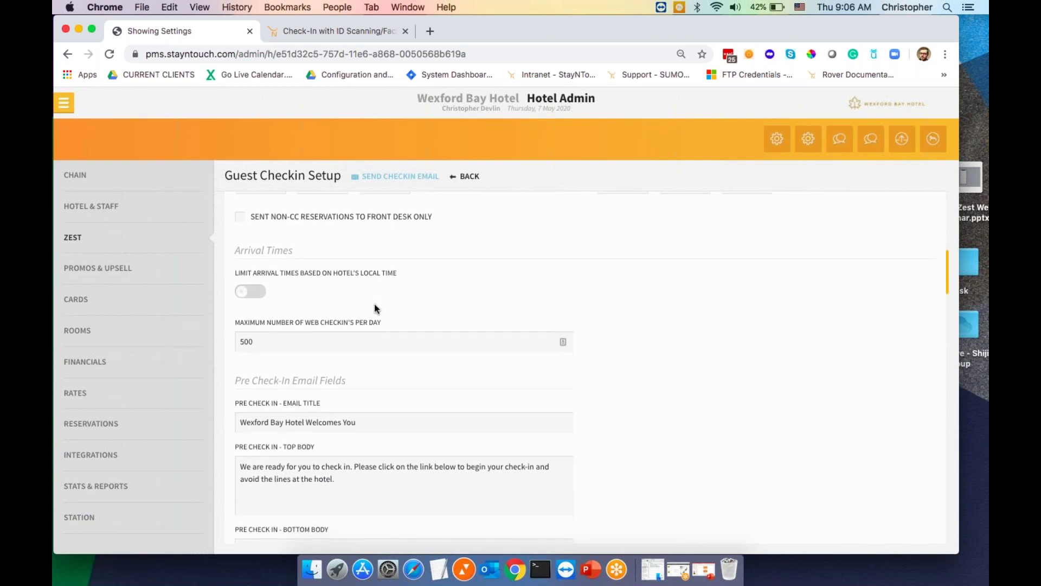
{"action": "scroll", "coordinate": [375, 308], "scroll_direction": "down", "scroll_amount": 2}
{"action": "scroll", "coordinate": [374, 309], "scroll_direction": "down", "scroll_amount": 3}
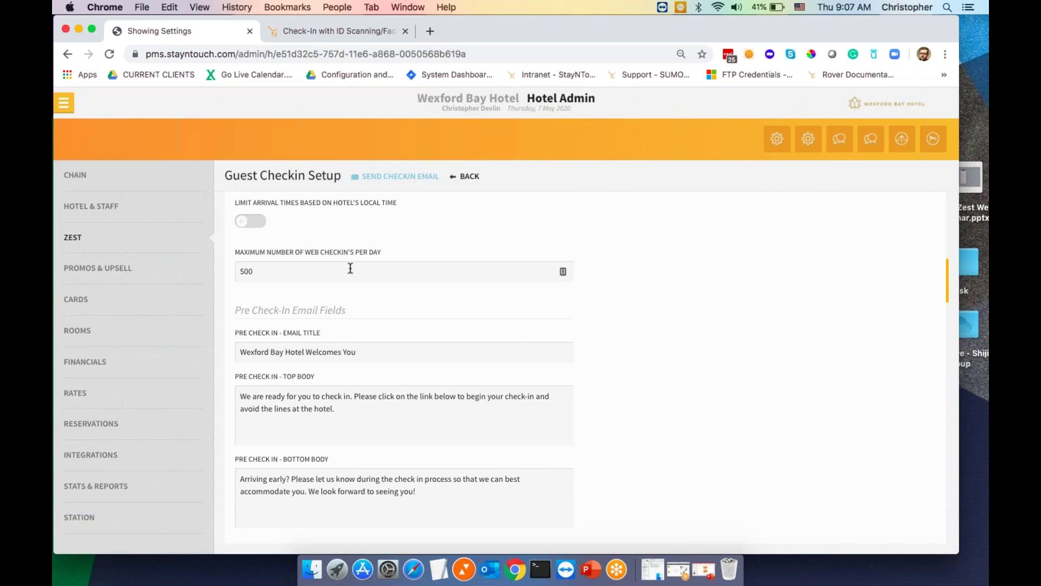
Read through the pre check-in email title, top body and bottom body texts
{"action": "scroll", "coordinate": [351, 268], "scroll_direction": "down", "scroll_amount": 1}
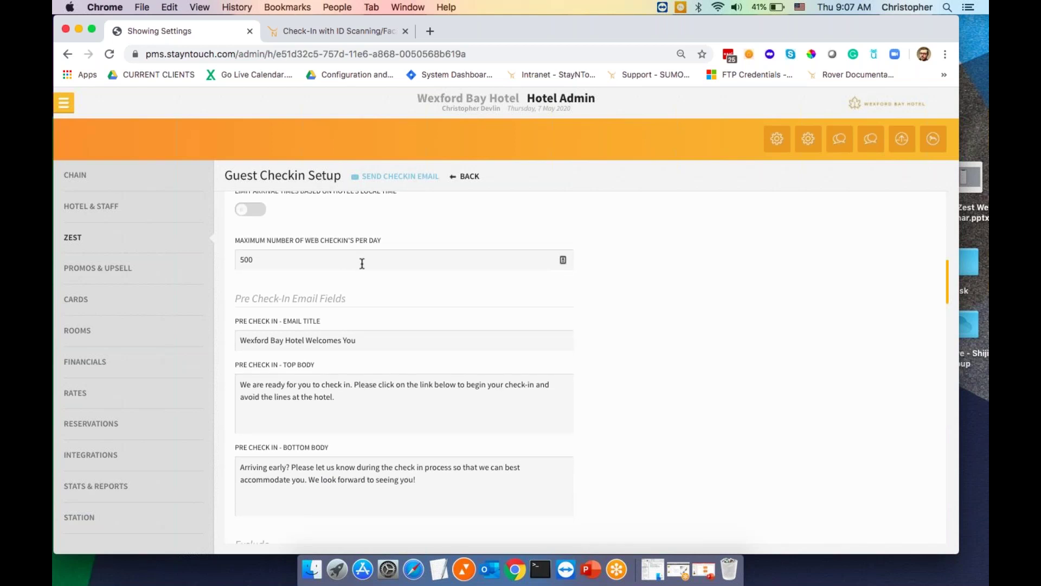
{"action": "scroll", "coordinate": [362, 263], "scroll_direction": "down", "scroll_amount": 1}
{"action": "scroll", "coordinate": [362, 264], "scroll_direction": "down", "scroll_amount": 1}
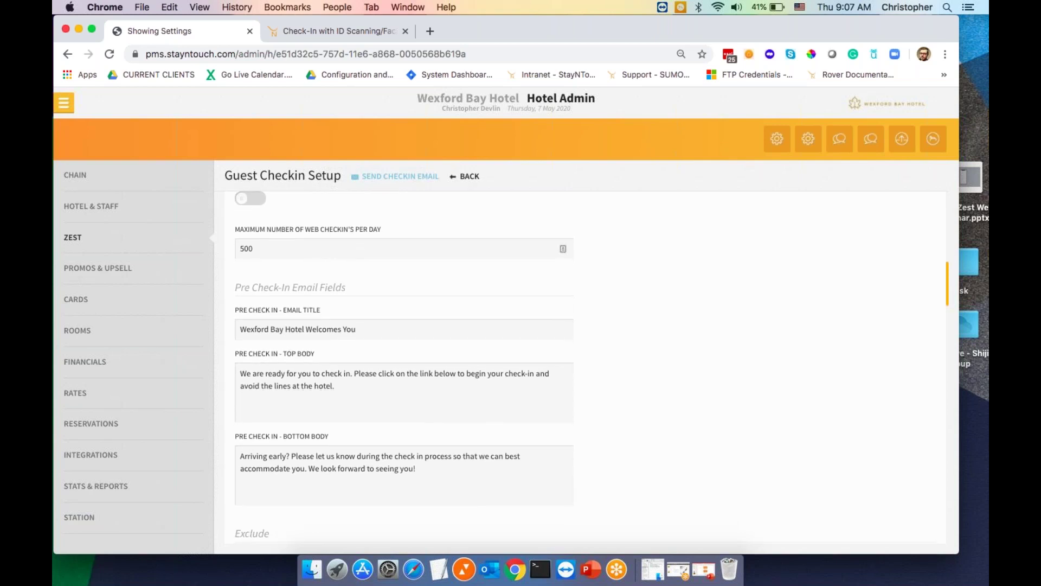
{"action": "scroll", "coordinate": [403, 363], "scroll_direction": "down", "scroll_amount": 3}
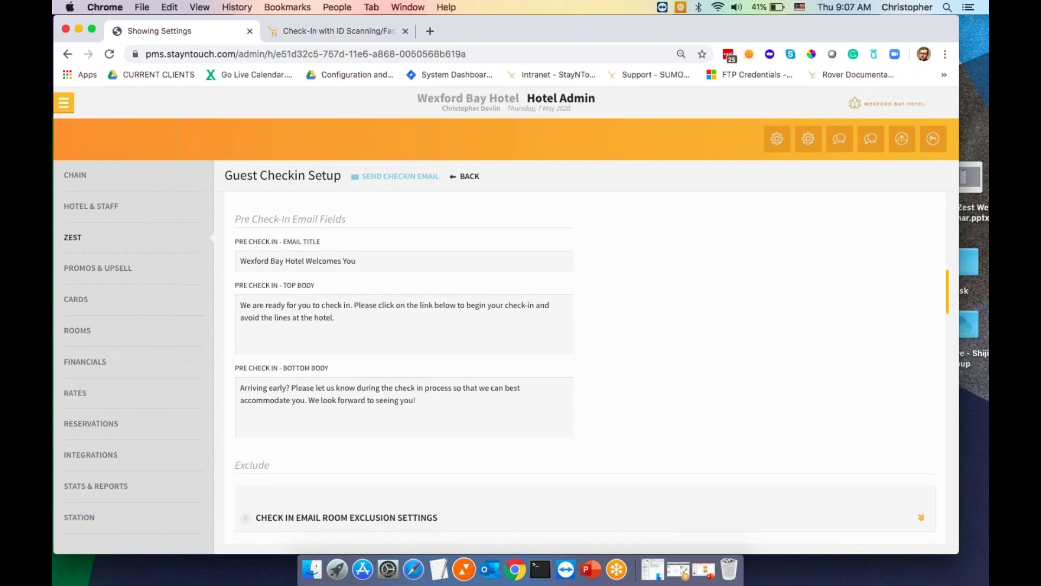
{"action": "scroll", "coordinate": [372, 255], "scroll_direction": "down", "scroll_amount": 1}
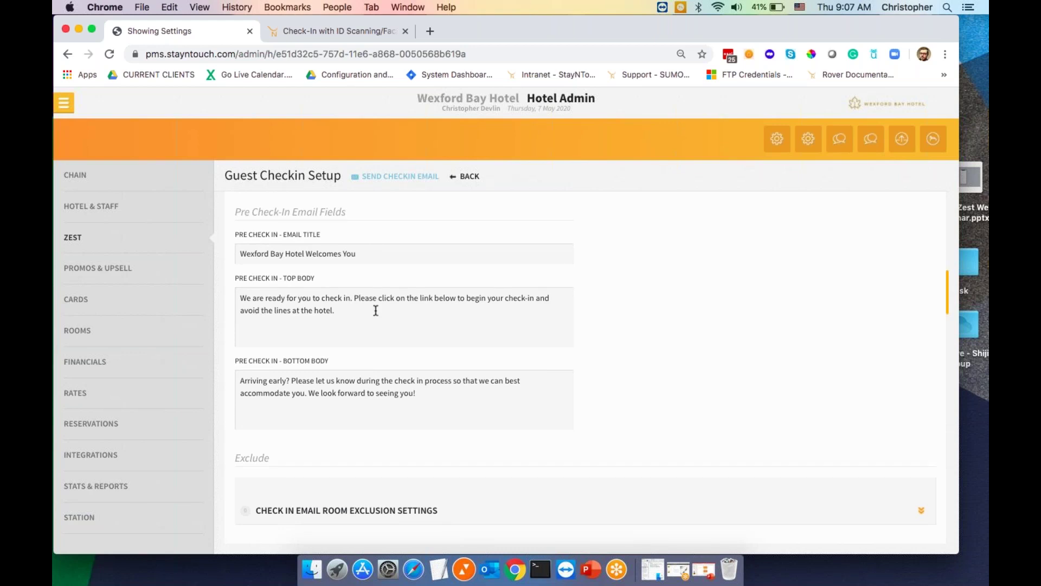
{"action": "scroll", "coordinate": [376, 315], "scroll_direction": "down", "scroll_amount": 1}
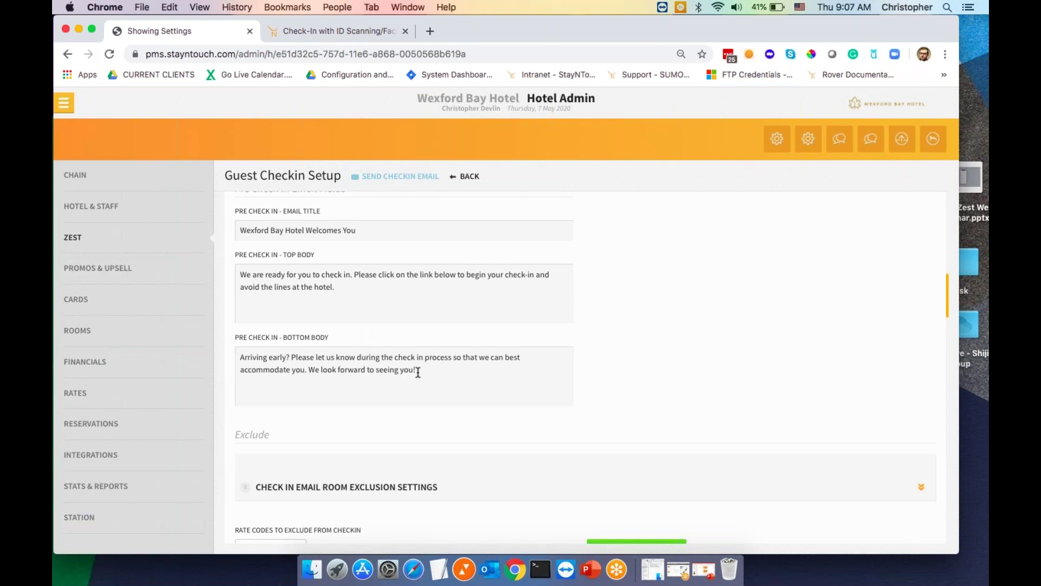
{"action": "scroll", "coordinate": [417, 371], "scroll_direction": "down", "scroll_amount": 1}
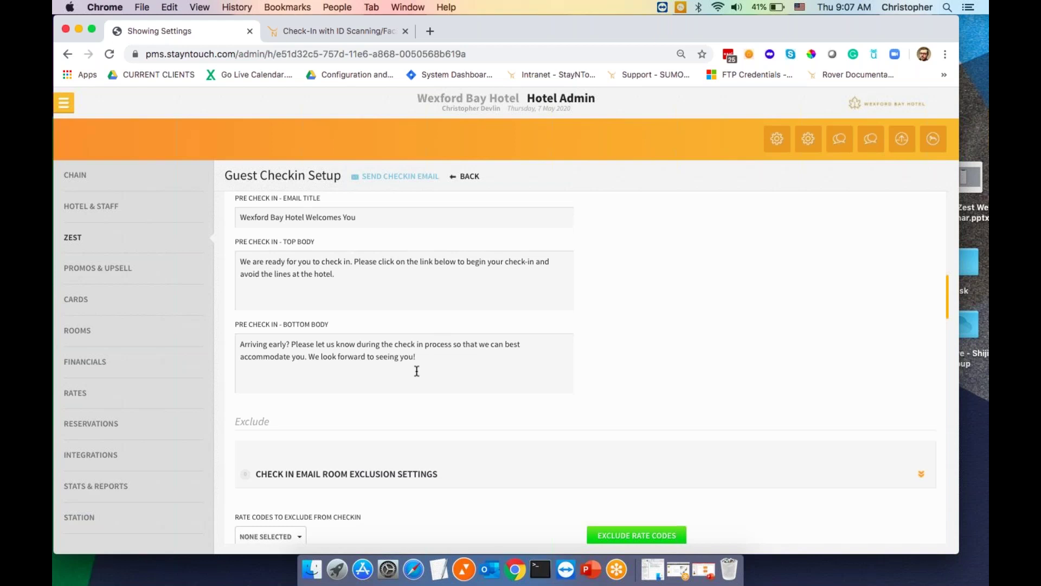
Examine the check-in exclusion settings for rate codes, block codes and room types, including the list of selectable rate codes
{"action": "scroll", "coordinate": [416, 371], "scroll_direction": "down", "scroll_amount": 5}
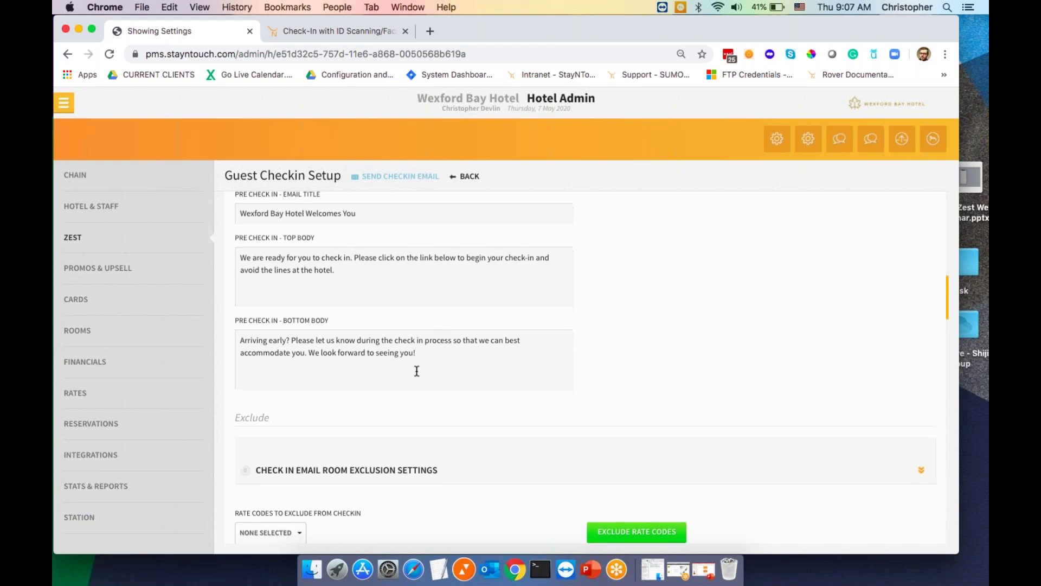
{"action": "scroll", "coordinate": [586, 367], "scroll_direction": "down", "scroll_amount": 3}
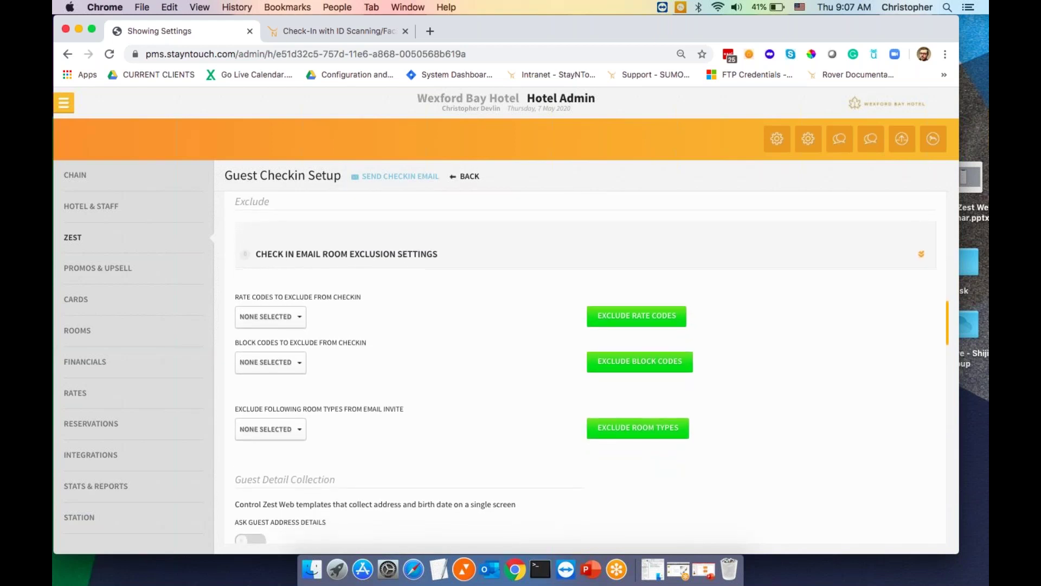
{"action": "scroll", "coordinate": [365, 309], "scroll_direction": "down", "scroll_amount": 1}
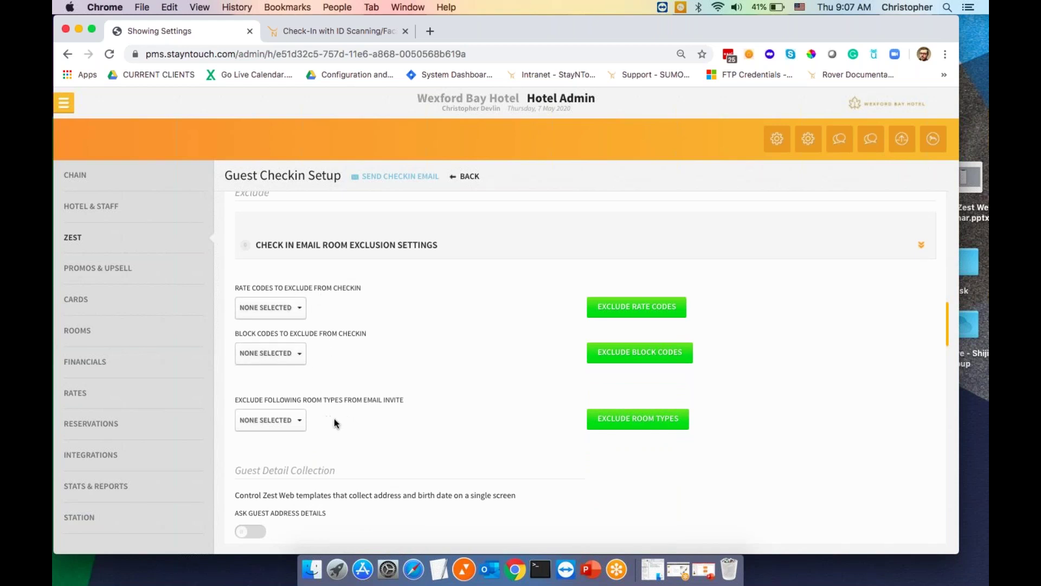
{"action": "scroll", "coordinate": [330, 418], "scroll_direction": "down", "scroll_amount": 2}
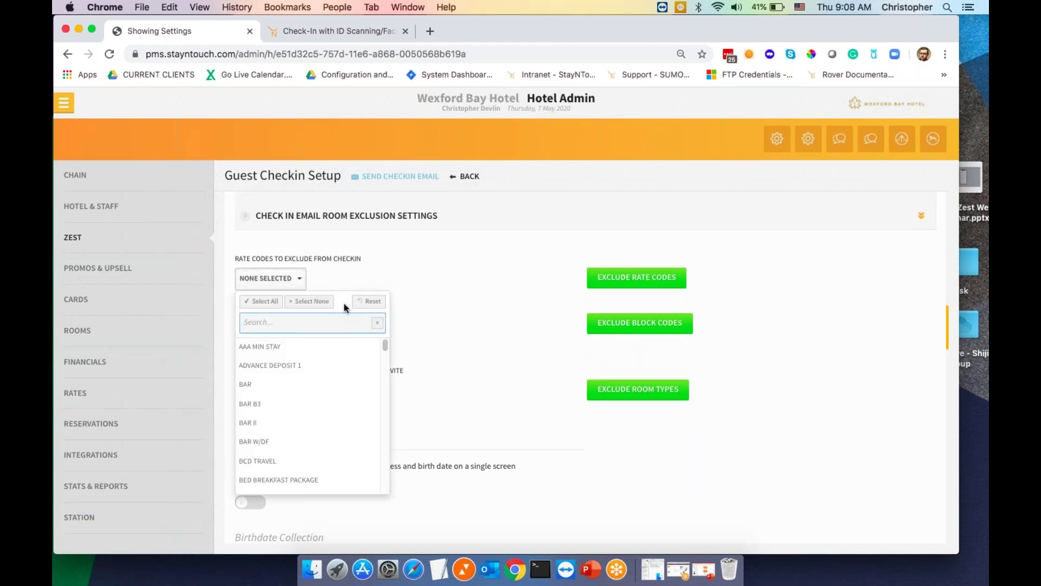
{"action": "left_click", "coordinate": [488, 272]}
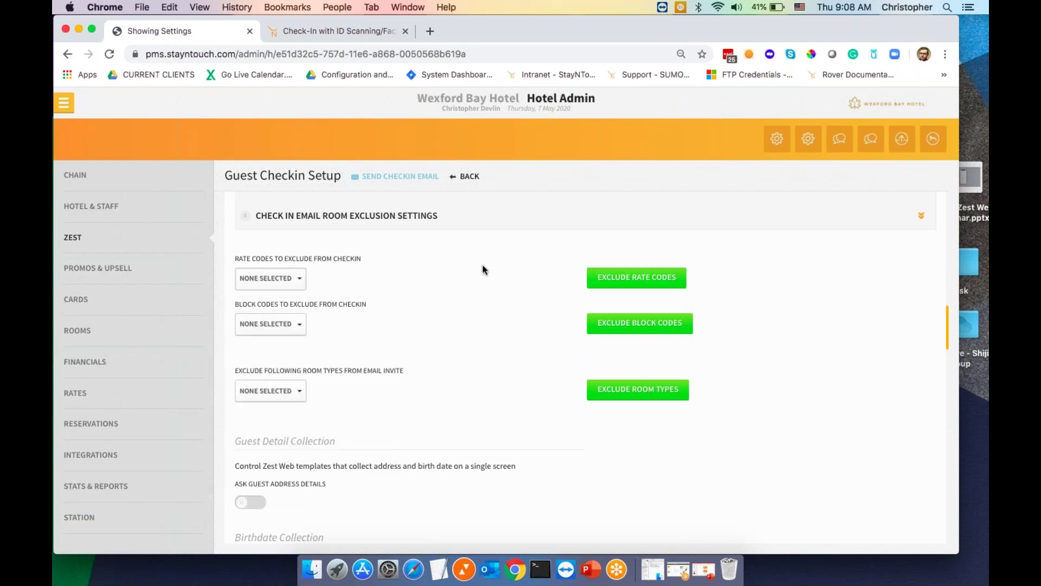
{"action": "scroll", "coordinate": [424, 277], "scroll_direction": "down", "scroll_amount": 2}
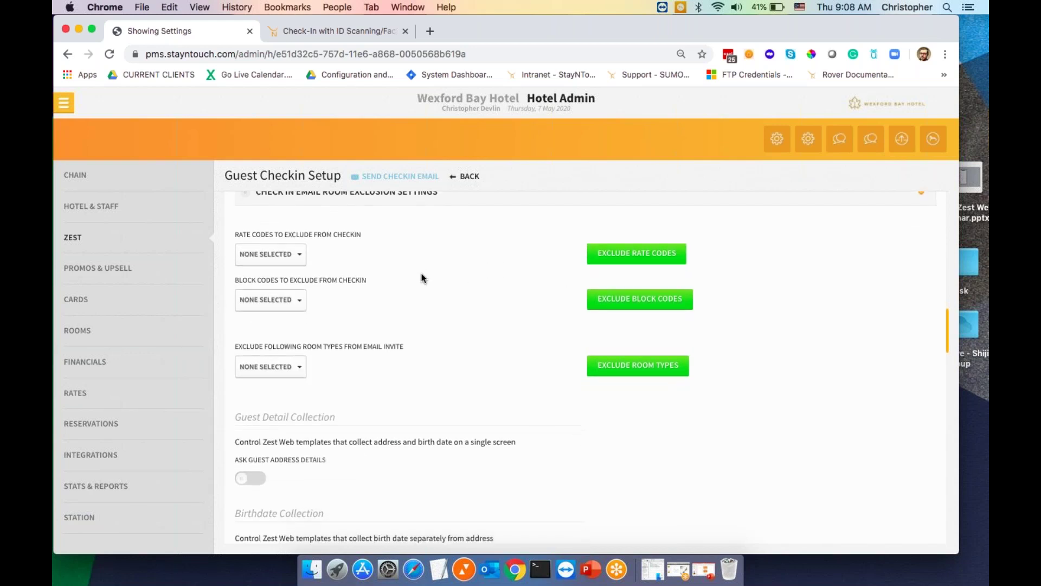
Review the Guest Detail Collection and Birthdate Collection settings, including the mandatory birthdate and minimum check-in age options
{"action": "scroll", "coordinate": [424, 278], "scroll_direction": "down", "scroll_amount": 1}
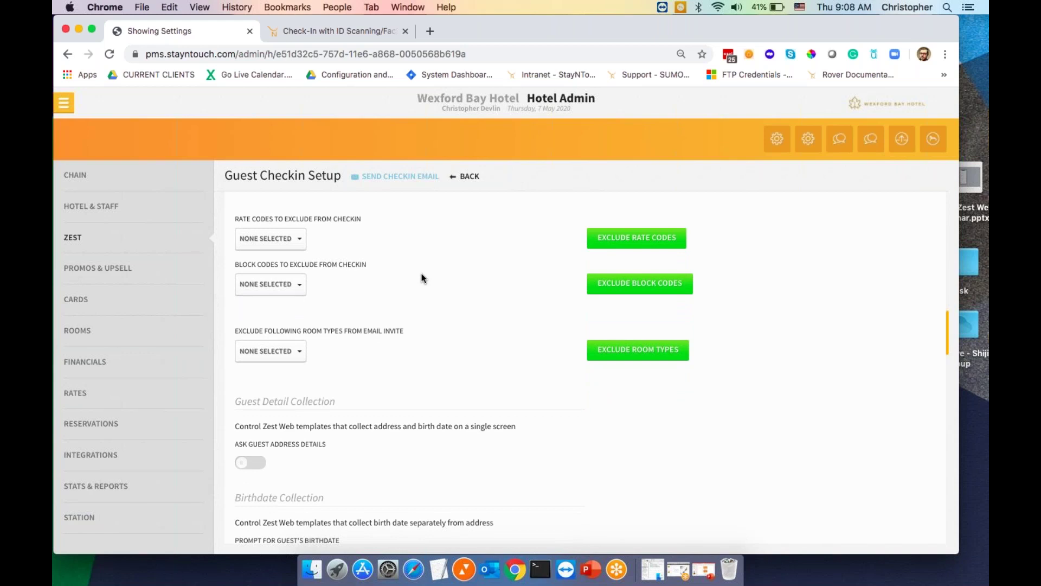
{"action": "scroll", "coordinate": [423, 277], "scroll_direction": "down", "scroll_amount": 1}
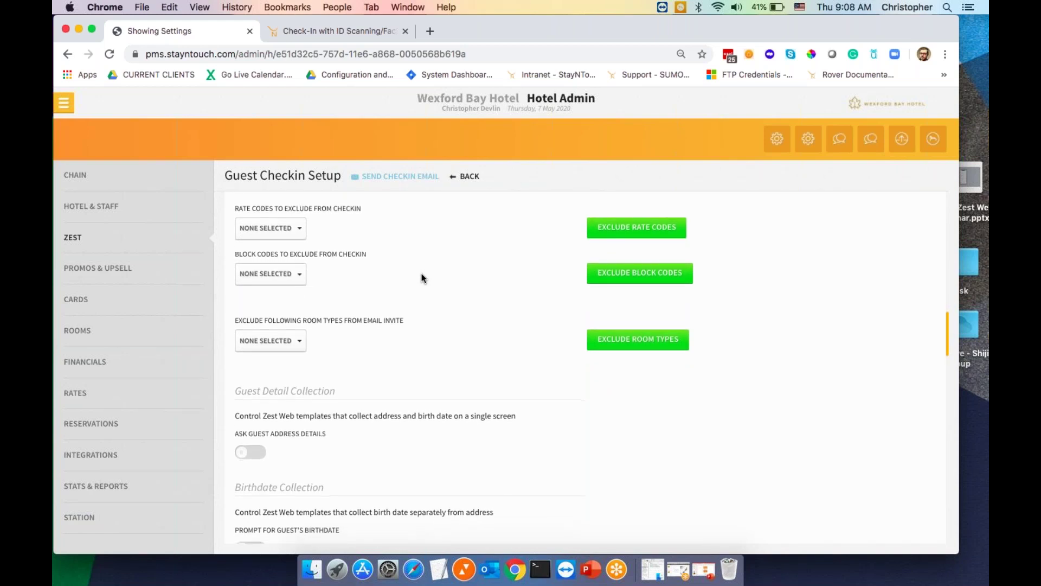
{"action": "scroll", "coordinate": [424, 278], "scroll_direction": "down", "scroll_amount": 5}
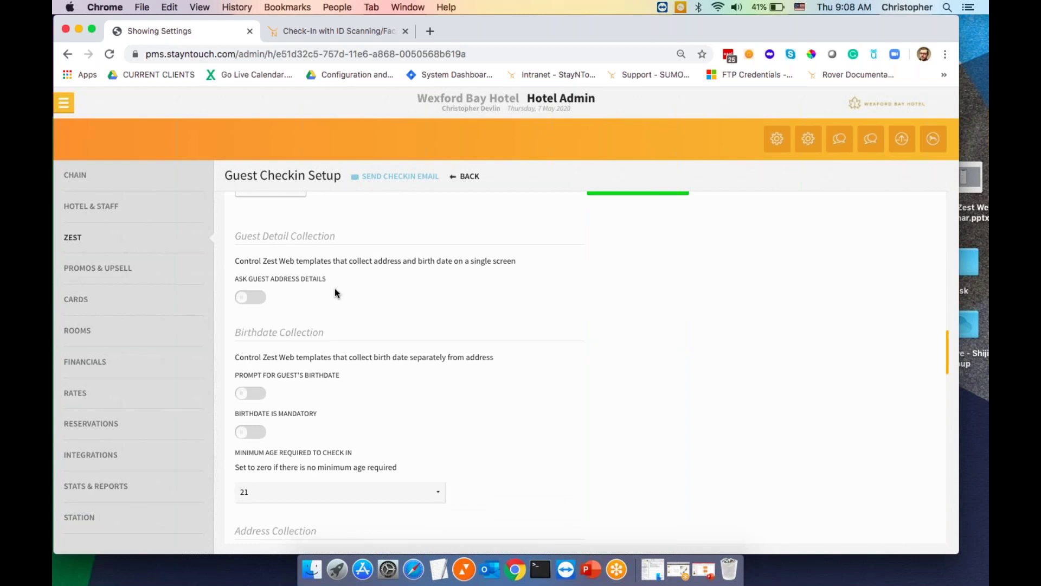
{"action": "scroll", "coordinate": [314, 297], "scroll_direction": "down", "scroll_amount": 2}
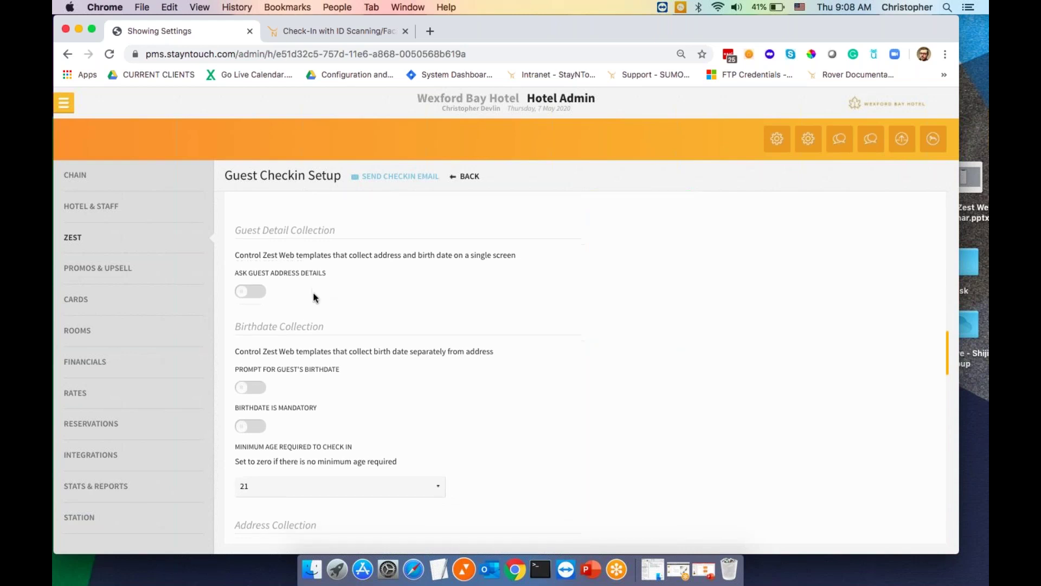
{"action": "scroll", "coordinate": [314, 297], "scroll_direction": "down", "scroll_amount": 1}
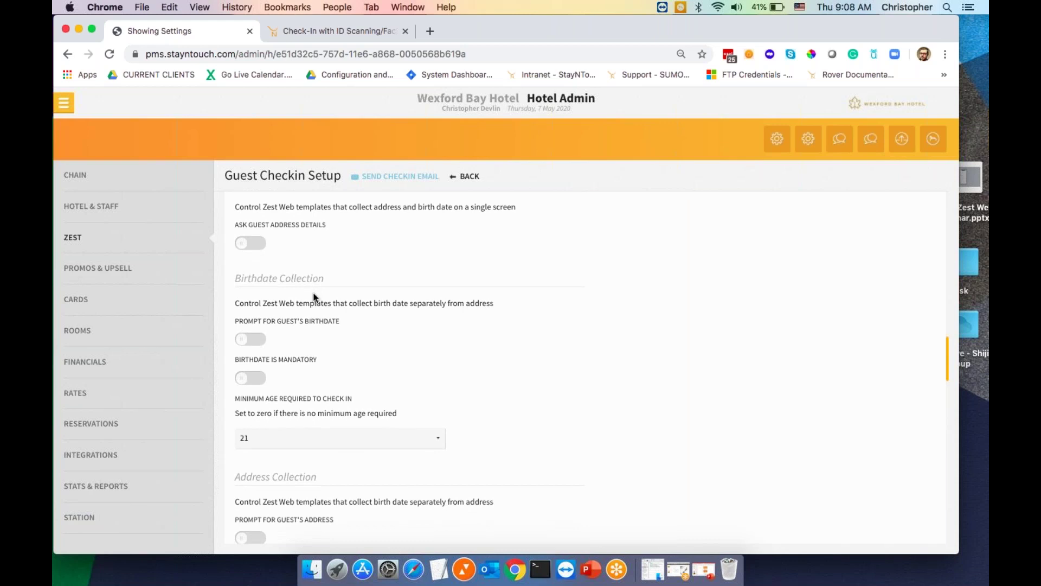
{"action": "scroll", "coordinate": [313, 297], "scroll_direction": "down", "scroll_amount": 4}
{"action": "scroll", "coordinate": [313, 297], "scroll_direction": "down", "scroll_amount": 3}
{"action": "scroll", "coordinate": [313, 297], "scroll_direction": "down", "scroll_amount": 1}
{"action": "scroll", "coordinate": [313, 297], "scroll_direction": "down", "scroll_amount": 3}
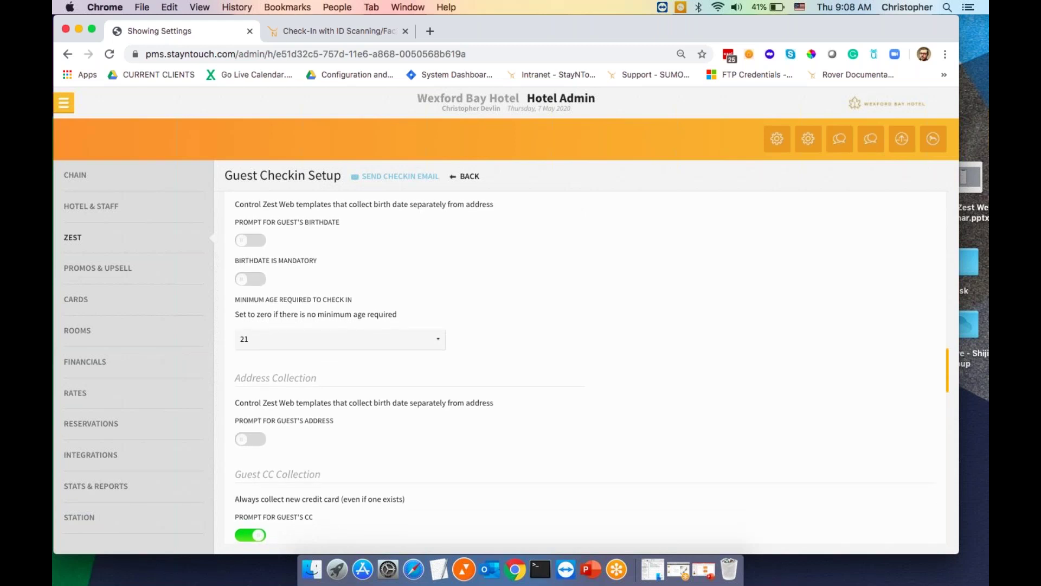
Examine the Address Collection prompt and the Guest CC Collection option that always collects a new credit card
{"action": "scroll", "coordinate": [585, 367], "scroll_direction": "down", "scroll_amount": 9}
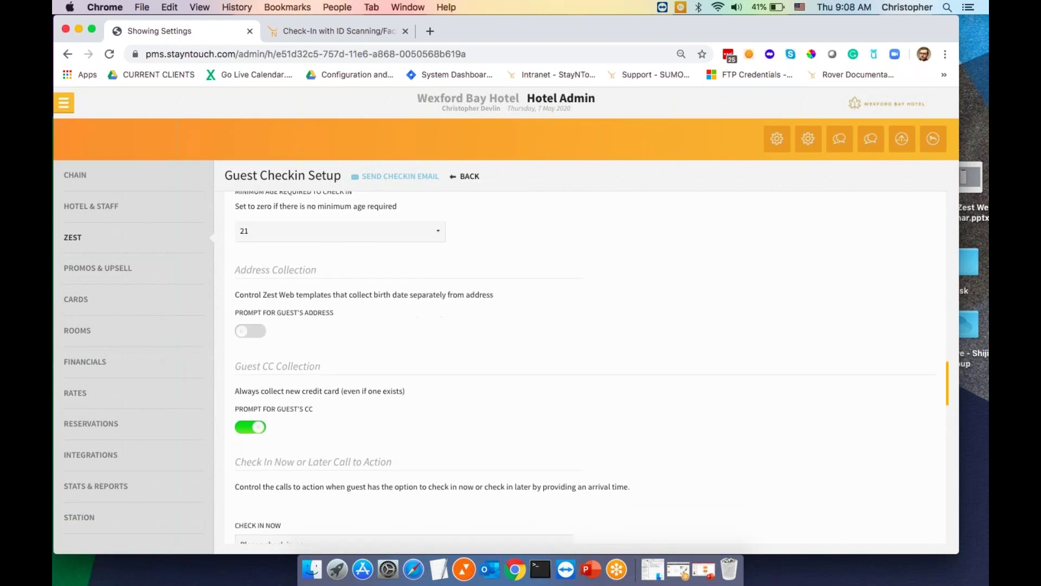
{"action": "scroll", "coordinate": [277, 321], "scroll_direction": "down", "scroll_amount": 4}
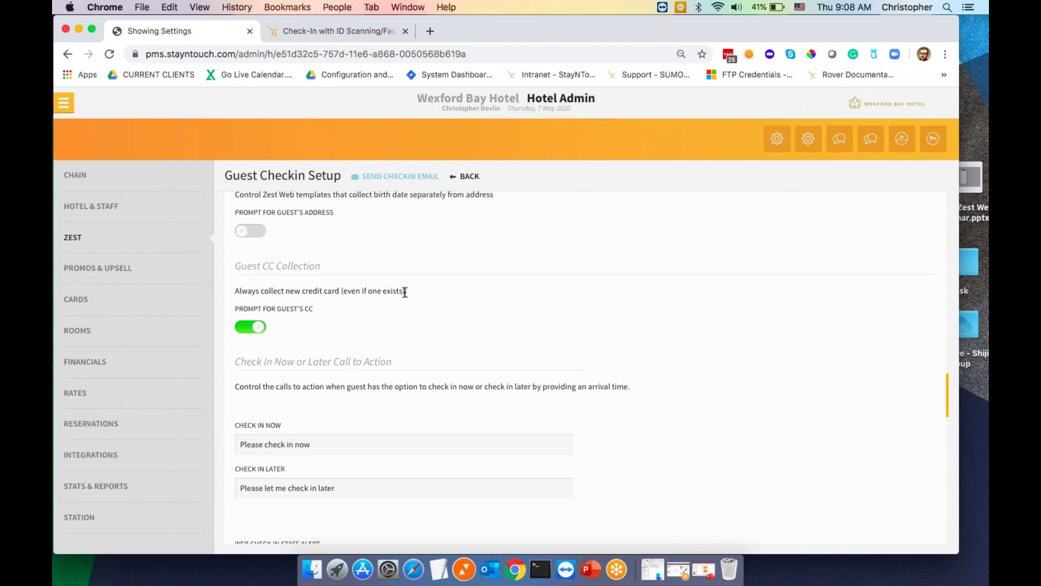
{"action": "scroll", "coordinate": [410, 315], "scroll_direction": "down", "scroll_amount": 2}
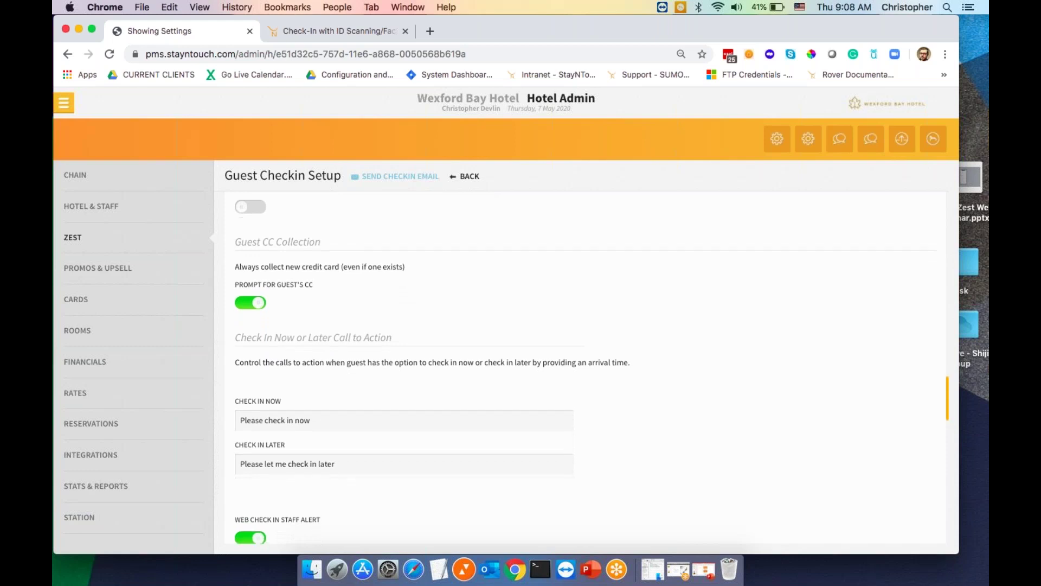
{"action": "scroll", "coordinate": [411, 315], "scroll_direction": "down", "scroll_amount": 1}
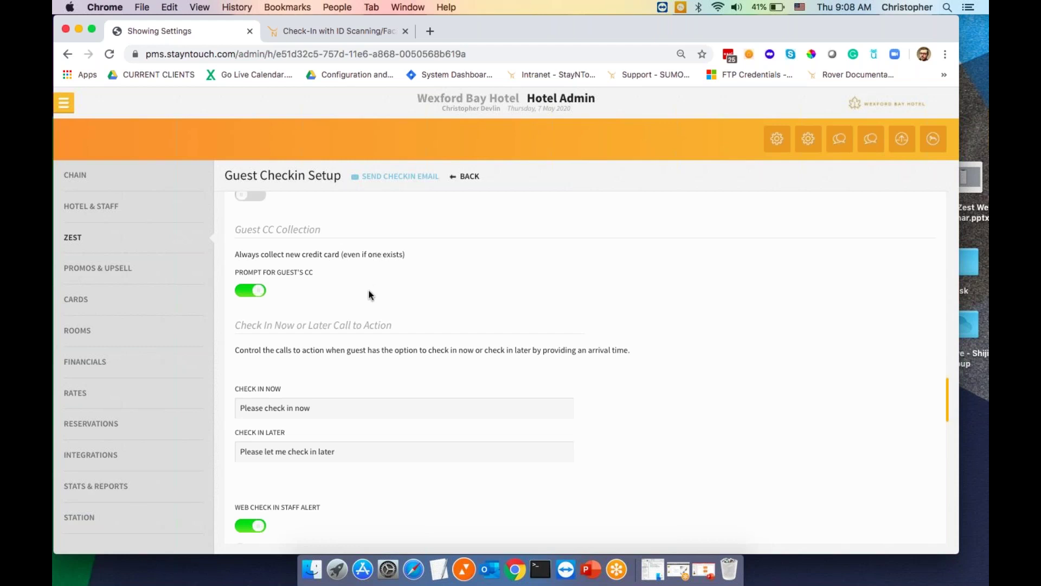
Read the check-in now and check-in later call-to-action texts and the Web Check In Staff Alert options
{"action": "scroll", "coordinate": [368, 294], "scroll_direction": "down", "scroll_amount": 3}
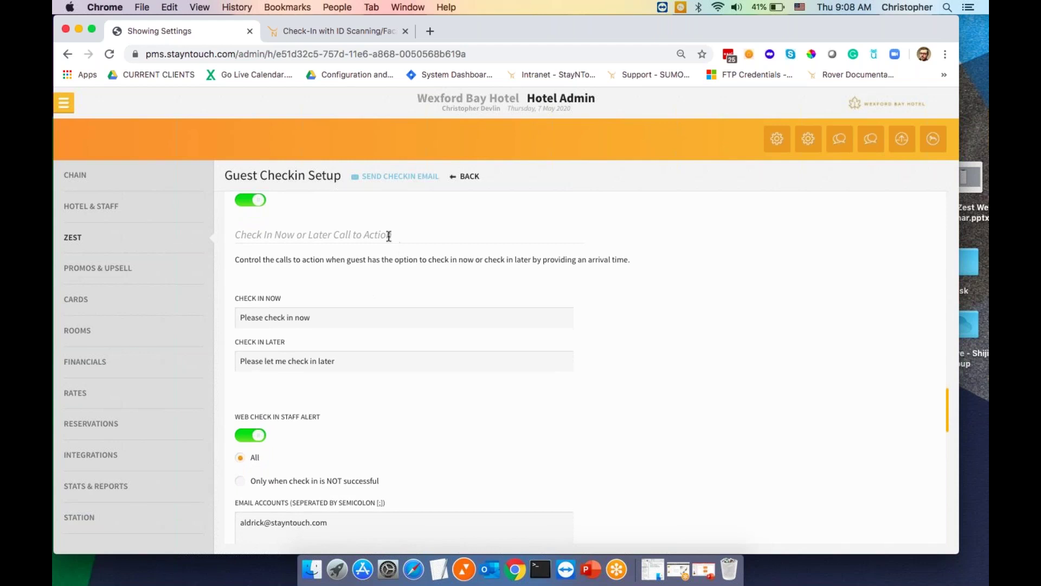
{"action": "scroll", "coordinate": [388, 235], "scroll_direction": "down", "scroll_amount": 2}
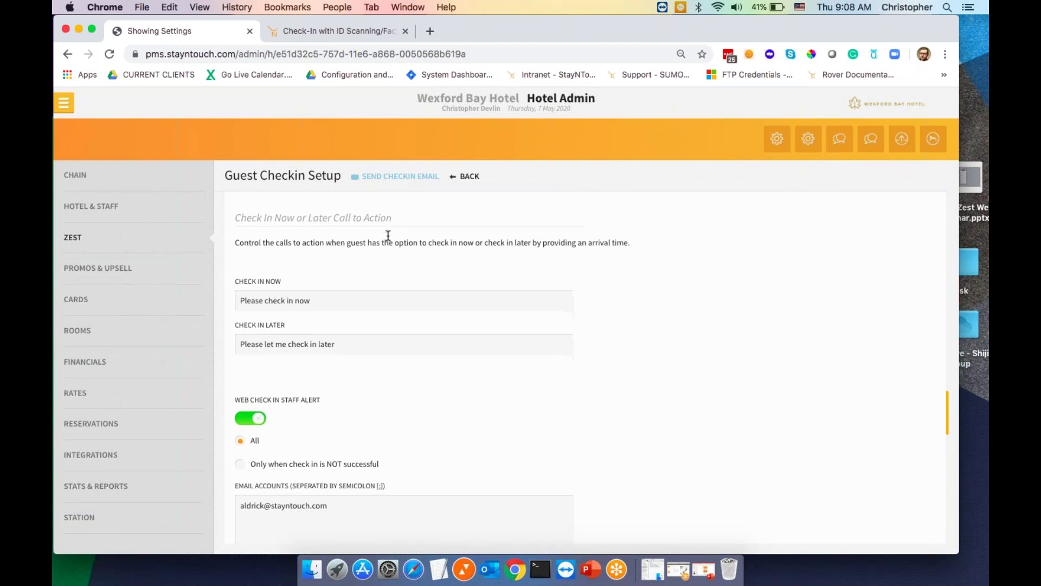
{"action": "scroll", "coordinate": [388, 235], "scroll_direction": "up", "scroll_amount": 2}
{"action": "scroll", "coordinate": [388, 235], "scroll_direction": "down", "scroll_amount": 2}
{"action": "scroll", "coordinate": [388, 235], "scroll_direction": "down", "scroll_amount": 7}
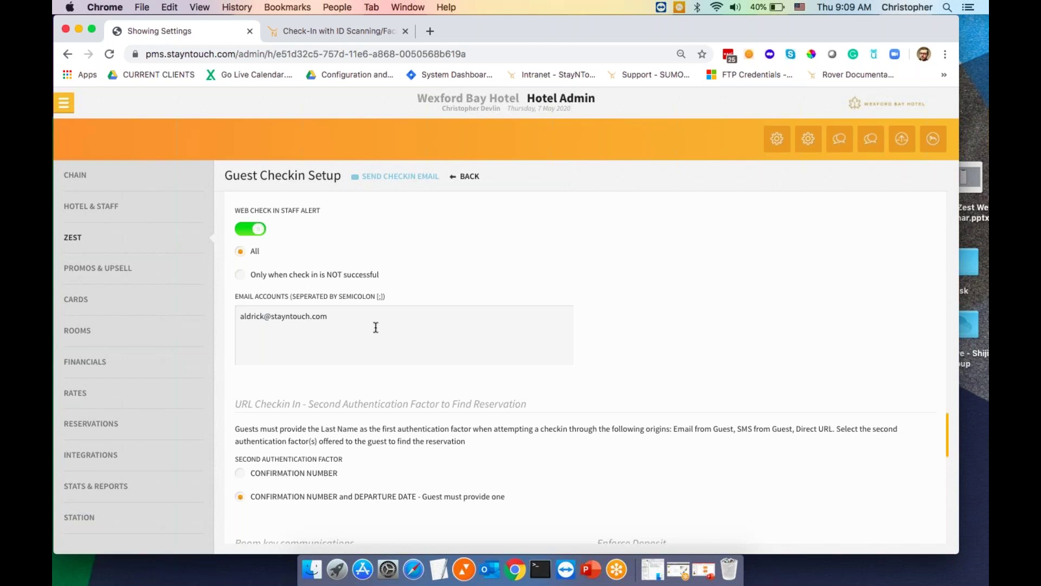
{"action": "scroll", "coordinate": [376, 328], "scroll_direction": "up", "scroll_amount": 1}
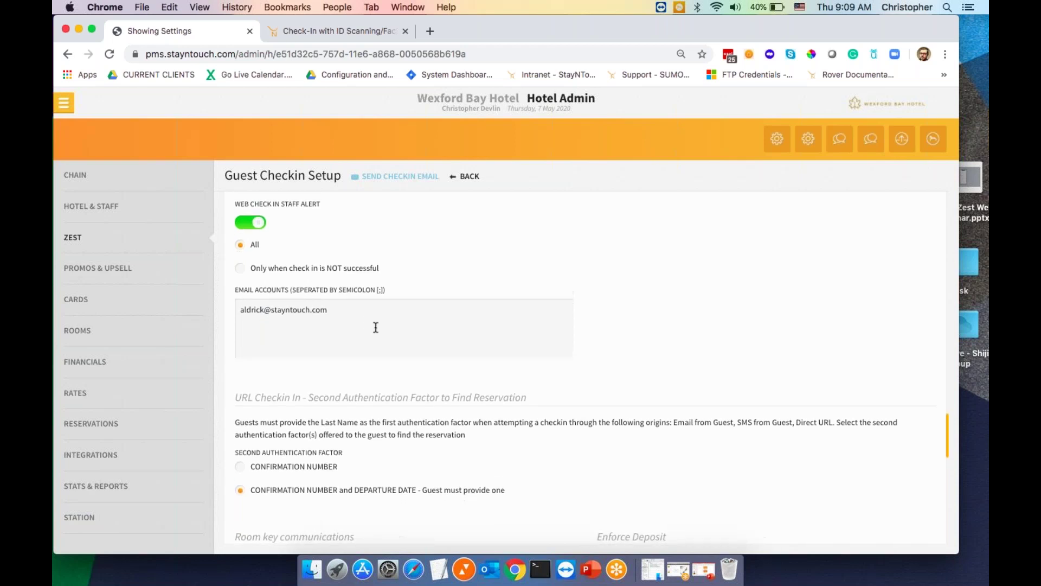
{"action": "scroll", "coordinate": [376, 327], "scroll_direction": "down", "scroll_amount": 3}
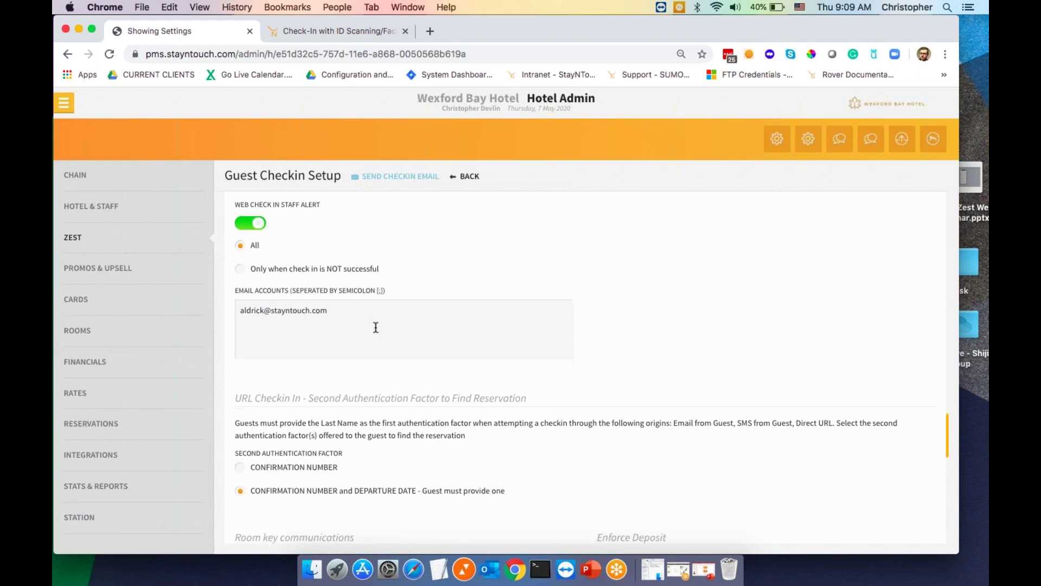
Review the second authentication factor choices guests use to find their reservation for URL check-in
{"action": "scroll", "coordinate": [376, 328], "scroll_direction": "down", "scroll_amount": 2}
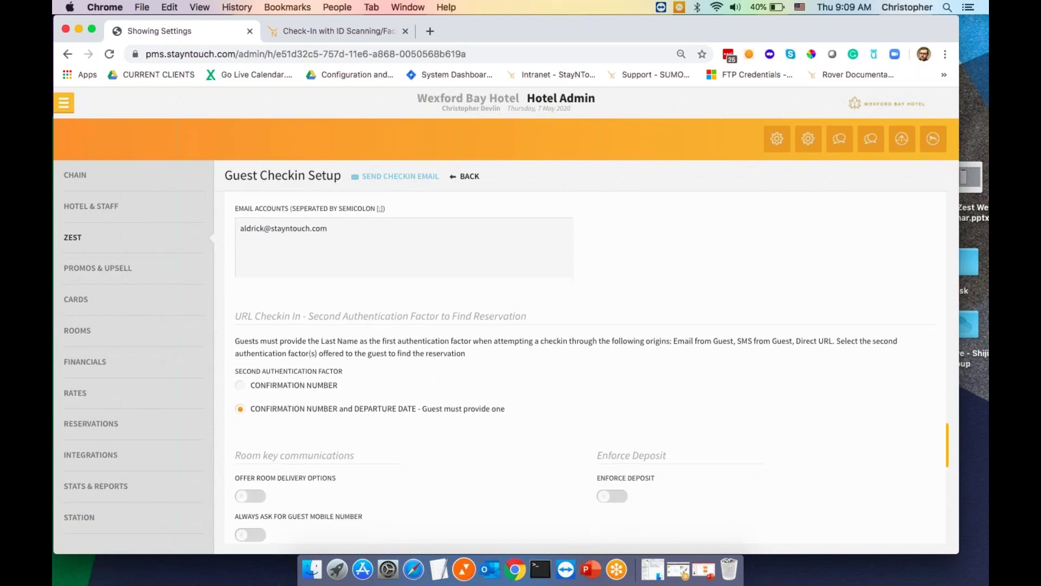
{"action": "scroll", "coordinate": [376, 327], "scroll_direction": "down", "scroll_amount": 2}
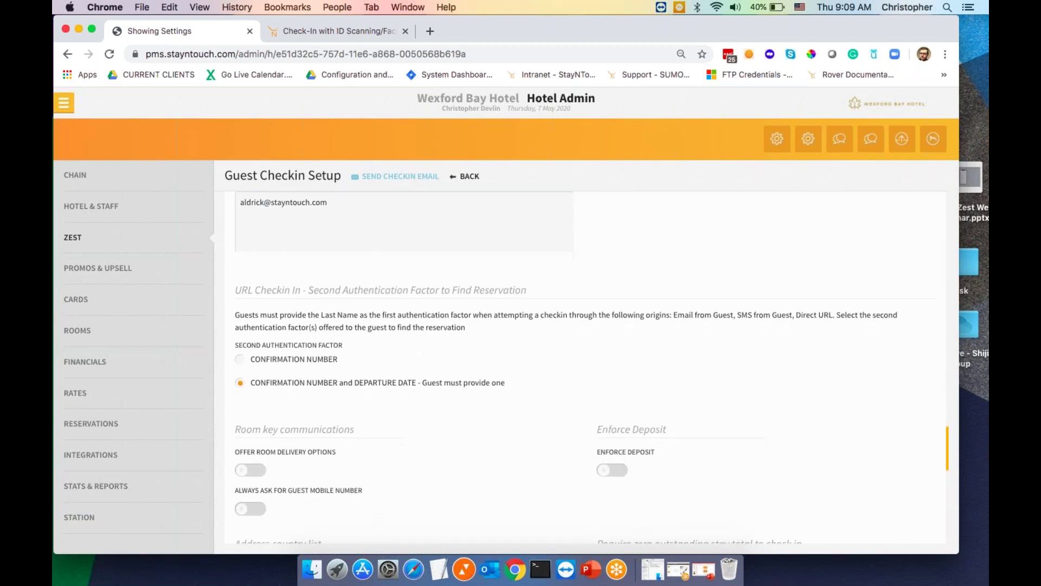
{"action": "scroll", "coordinate": [566, 404], "scroll_direction": "down", "scroll_amount": 1}
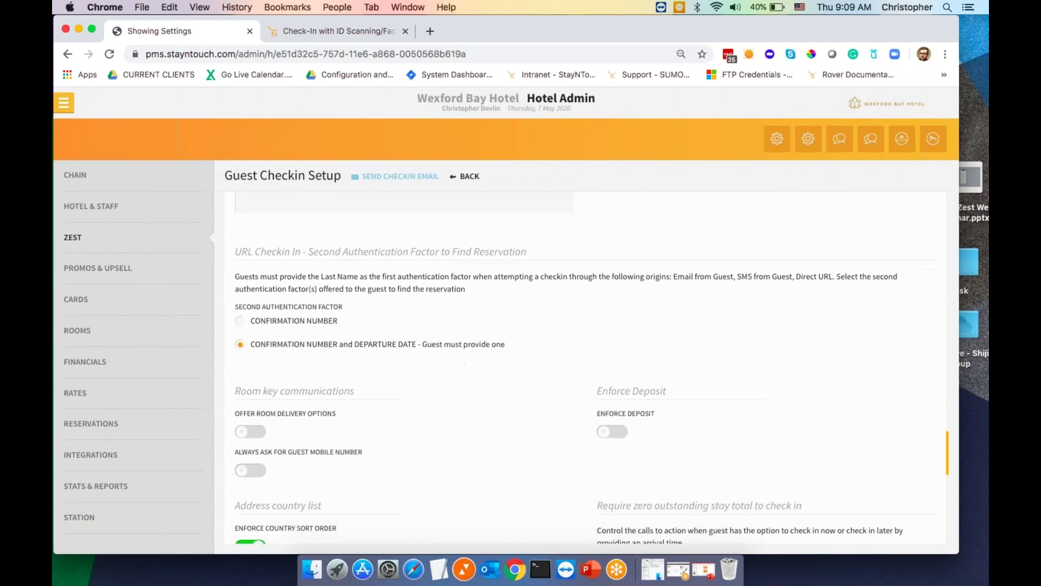
{"action": "scroll", "coordinate": [566, 404], "scroll_direction": "down", "scroll_amount": 1}
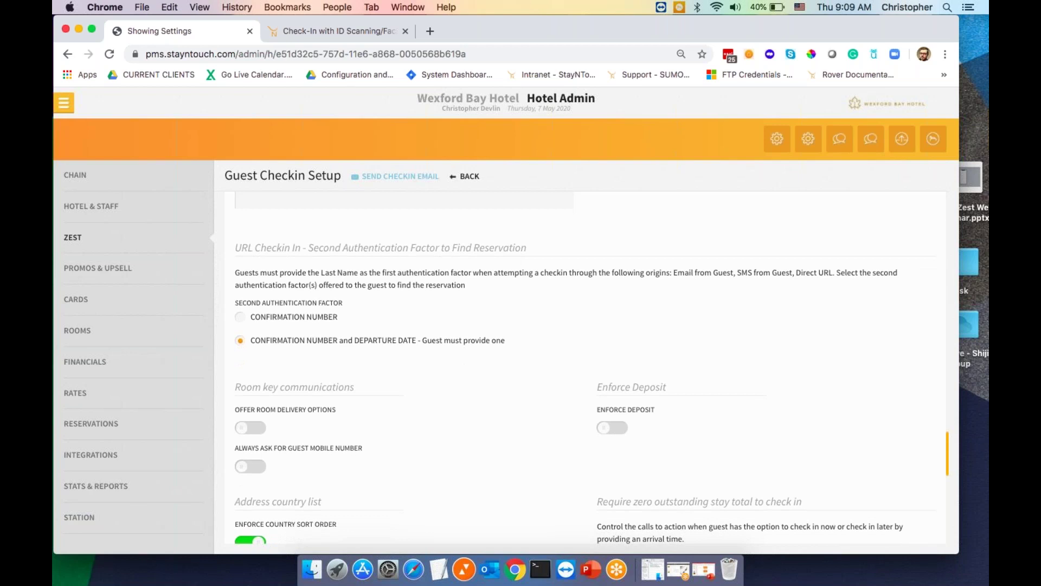
{"action": "scroll", "coordinate": [335, 328], "scroll_direction": "down", "scroll_amount": 2}
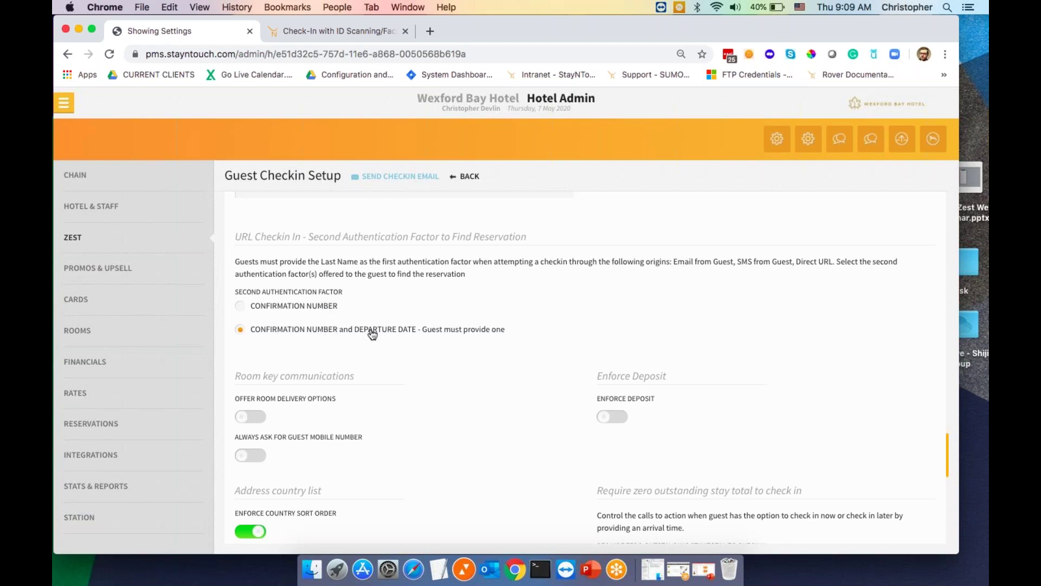
Look over the remaining check-in settings, from room key communications and outstanding stay total to number of keys and survey
{"action": "scroll", "coordinate": [372, 333], "scroll_direction": "down", "scroll_amount": 3}
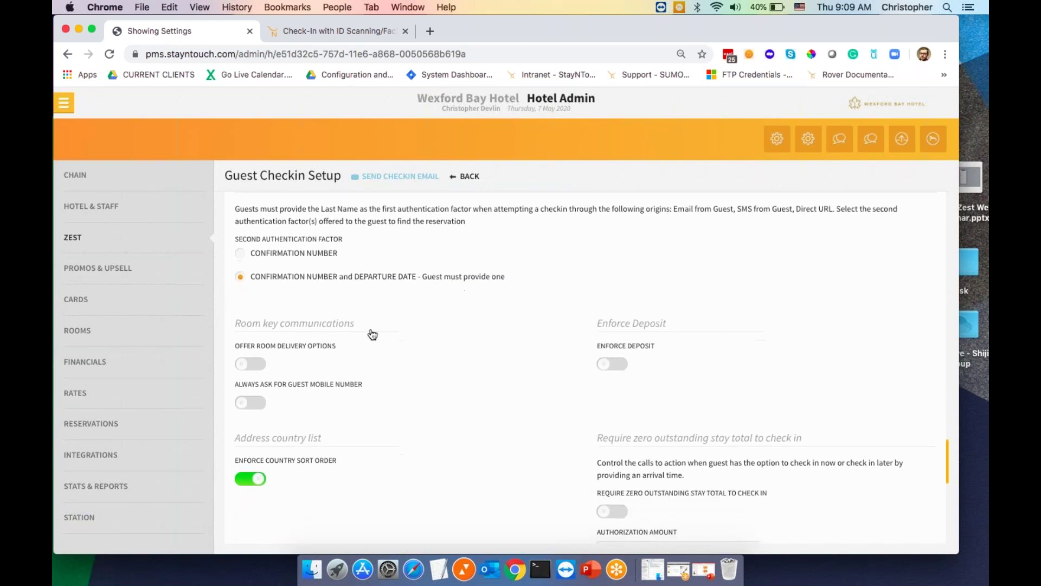
{"action": "scroll", "coordinate": [372, 334], "scroll_direction": "down", "scroll_amount": 1}
{"action": "scroll", "coordinate": [373, 334], "scroll_direction": "down", "scroll_amount": 1}
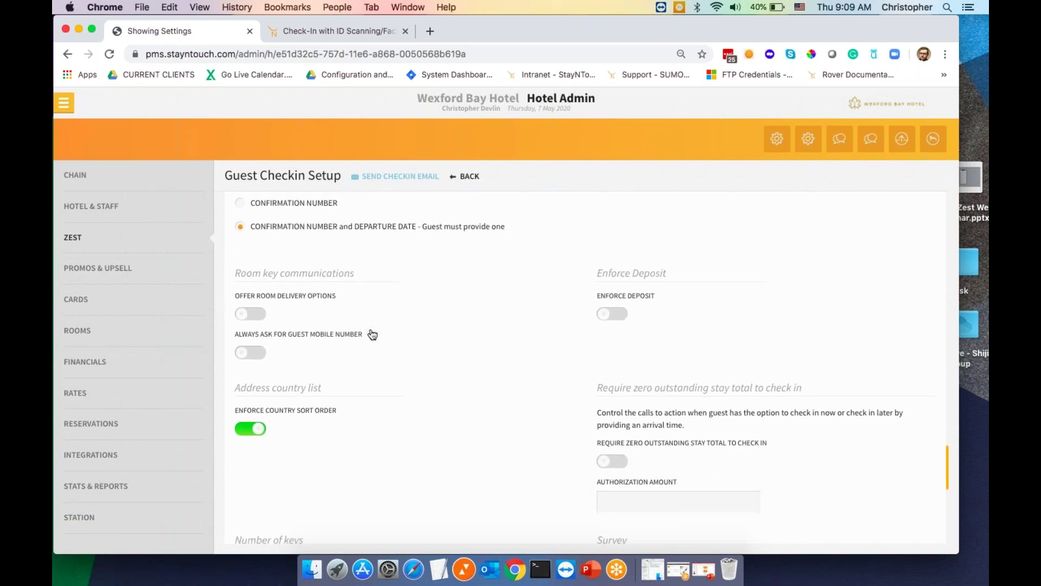
{"action": "scroll", "coordinate": [372, 334], "scroll_direction": "down", "scroll_amount": 1}
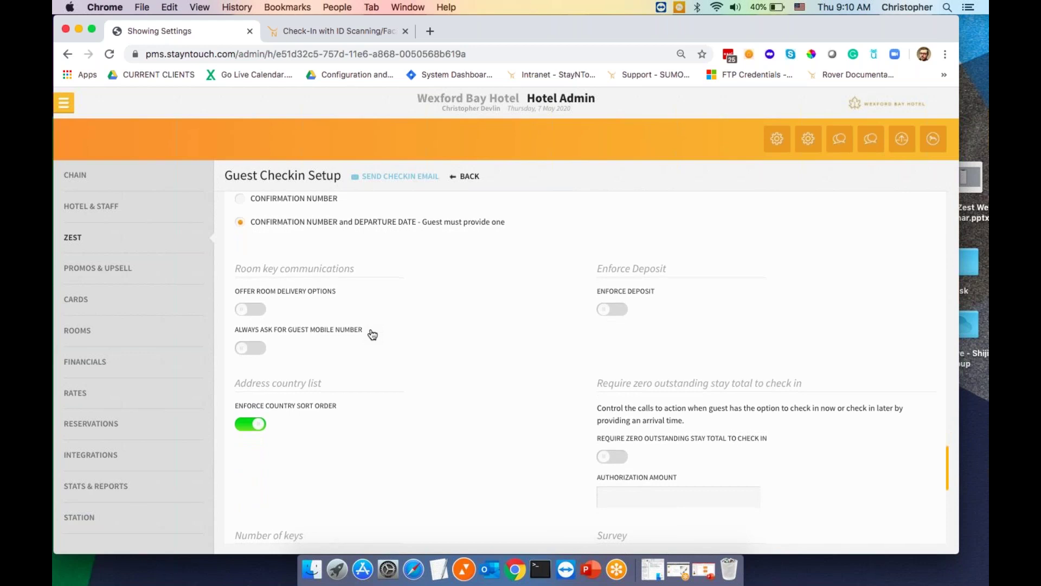
{"action": "scroll", "coordinate": [368, 333], "scroll_direction": "down", "scroll_amount": 4}
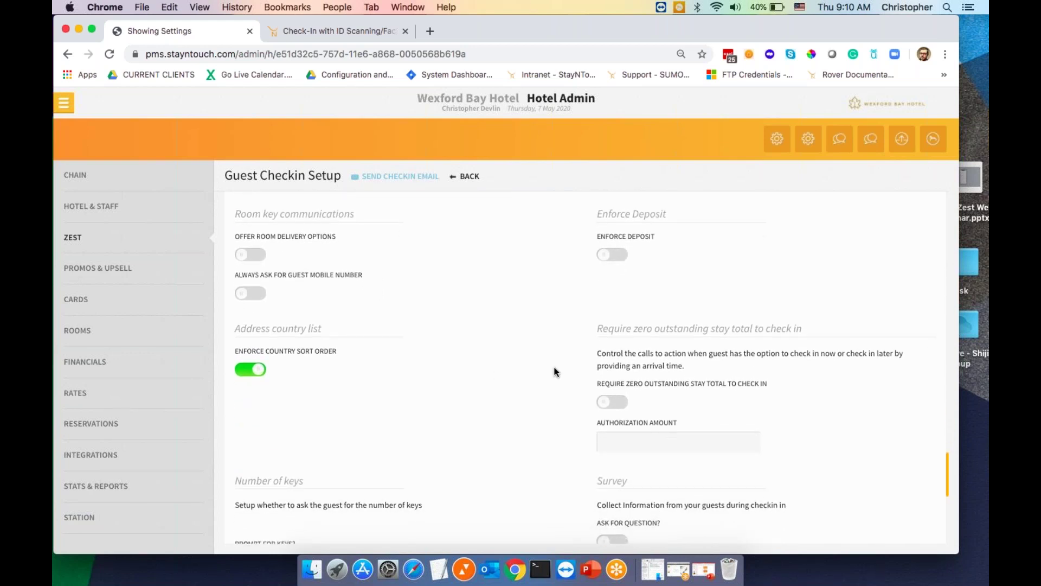
{"action": "scroll", "coordinate": [582, 357], "scroll_direction": "down", "scroll_amount": 6}
{"action": "scroll", "coordinate": [582, 362], "scroll_direction": "down", "scroll_amount": 15}
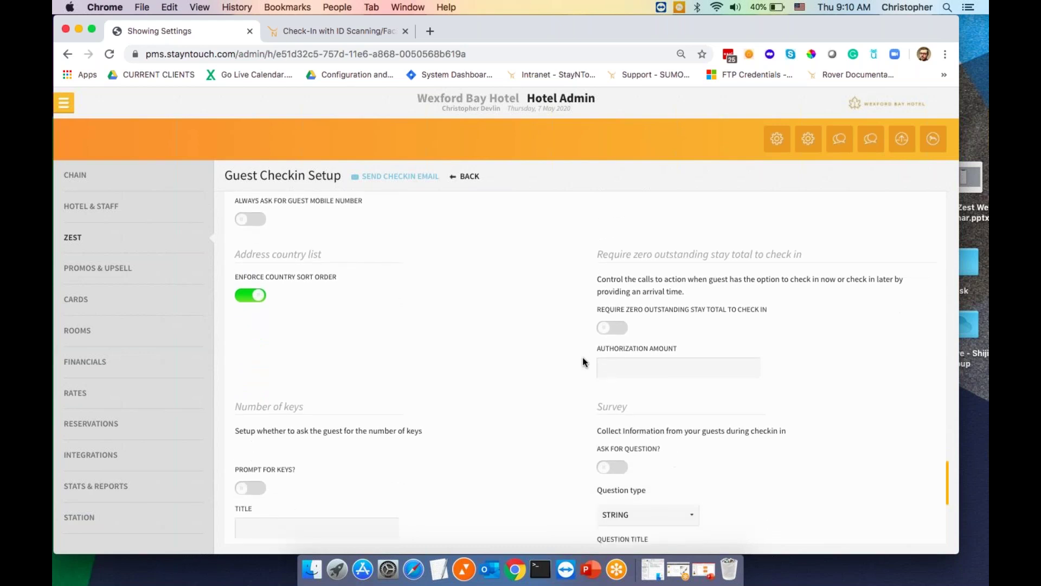
{"action": "scroll", "coordinate": [583, 357], "scroll_direction": "down", "scroll_amount": 3}
Return to the Enforce Deposit setting and toggle it on and back off
{"action": "scroll", "coordinate": [582, 357], "scroll_direction": "up", "scroll_amount": 12}
{"action": "scroll", "coordinate": [582, 357], "scroll_direction": "up", "scroll_amount": 5}
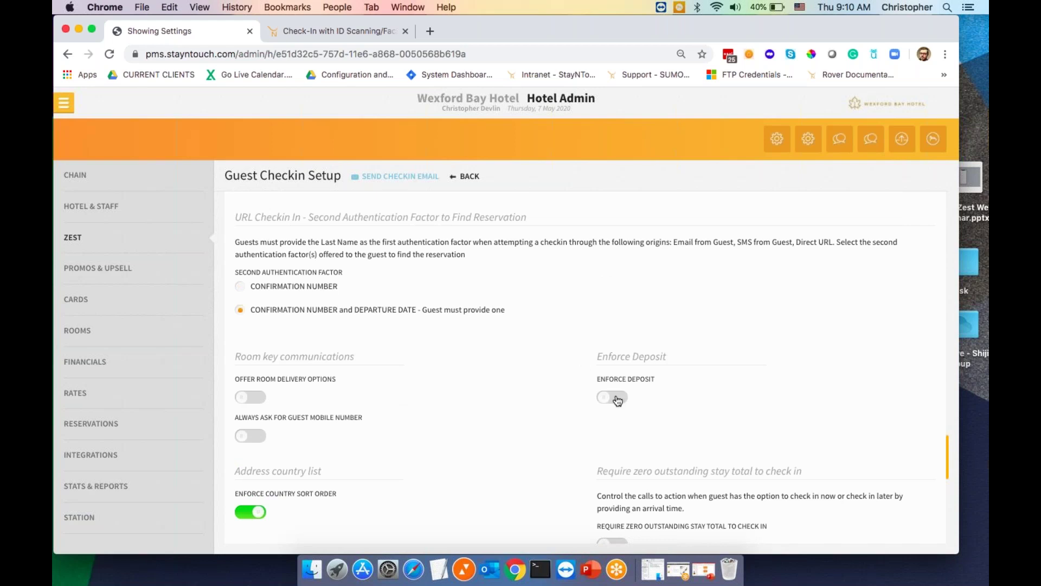
{"action": "left_click", "coordinate": [618, 400]}
{"action": "left_click", "coordinate": [617, 400]}
Examine the Address country list setting for enforcing the country sort order and the neighbouring outstanding stay total requirement
{"action": "scroll", "coordinate": [597, 403], "scroll_direction": "down", "scroll_amount": 3}
{"action": "scroll", "coordinate": [598, 404], "scroll_direction": "down", "scroll_amount": 4}
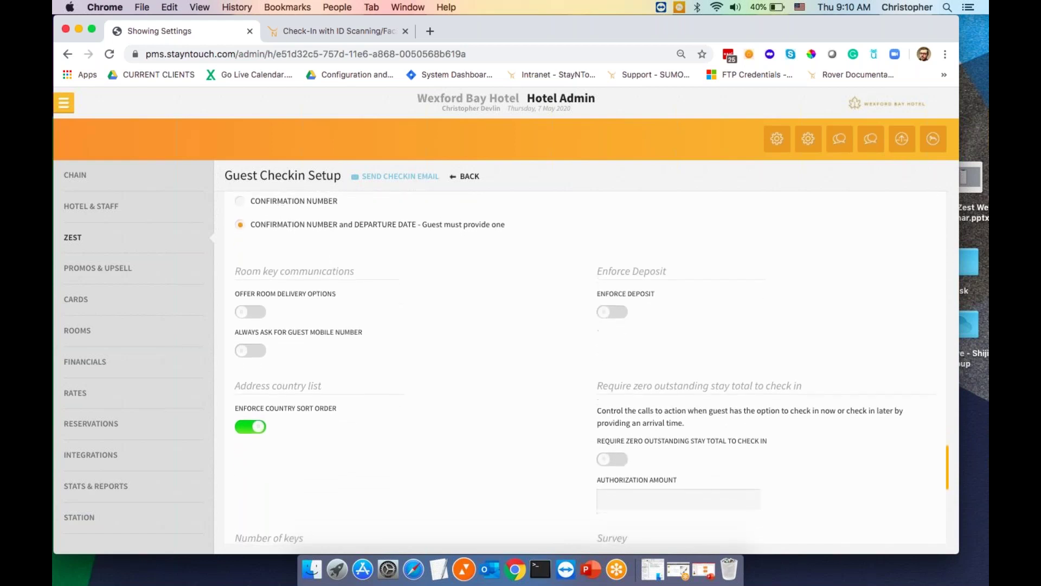
{"action": "scroll", "coordinate": [454, 398], "scroll_direction": "down", "scroll_amount": 7}
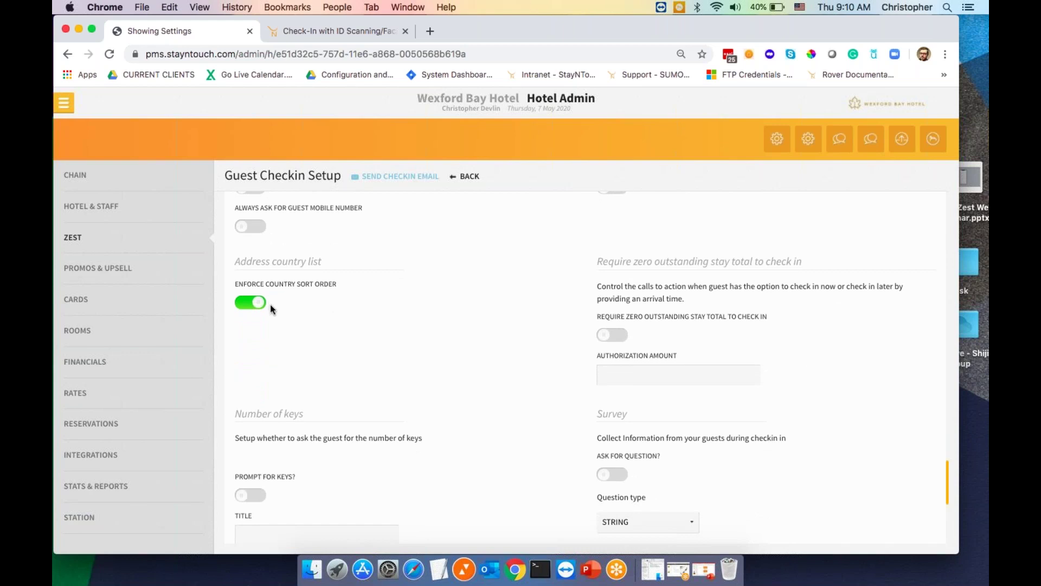
{"action": "scroll", "coordinate": [277, 316], "scroll_direction": "down", "scroll_amount": 2}
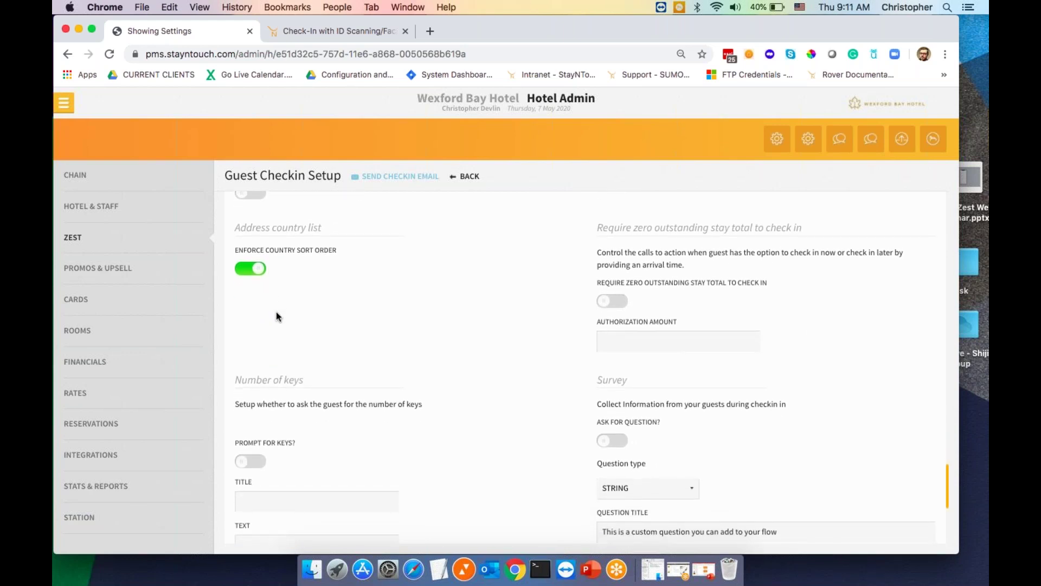
{"action": "scroll", "coordinate": [276, 316], "scroll_direction": "down", "scroll_amount": 1}
{"action": "scroll", "coordinate": [277, 316], "scroll_direction": "up", "scroll_amount": 3}
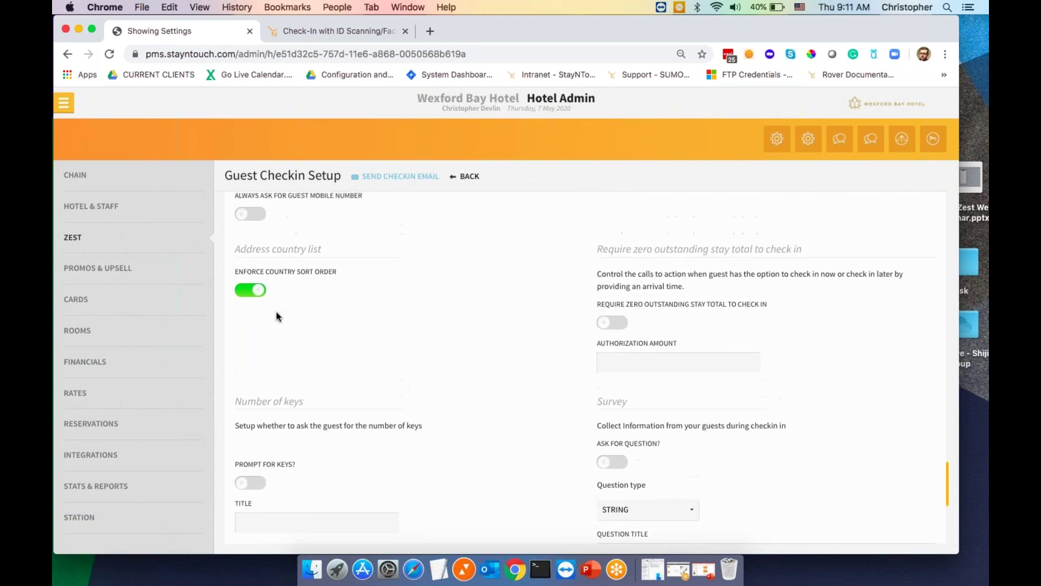
{"action": "scroll", "coordinate": [276, 316], "scroll_direction": "down", "scroll_amount": 1}
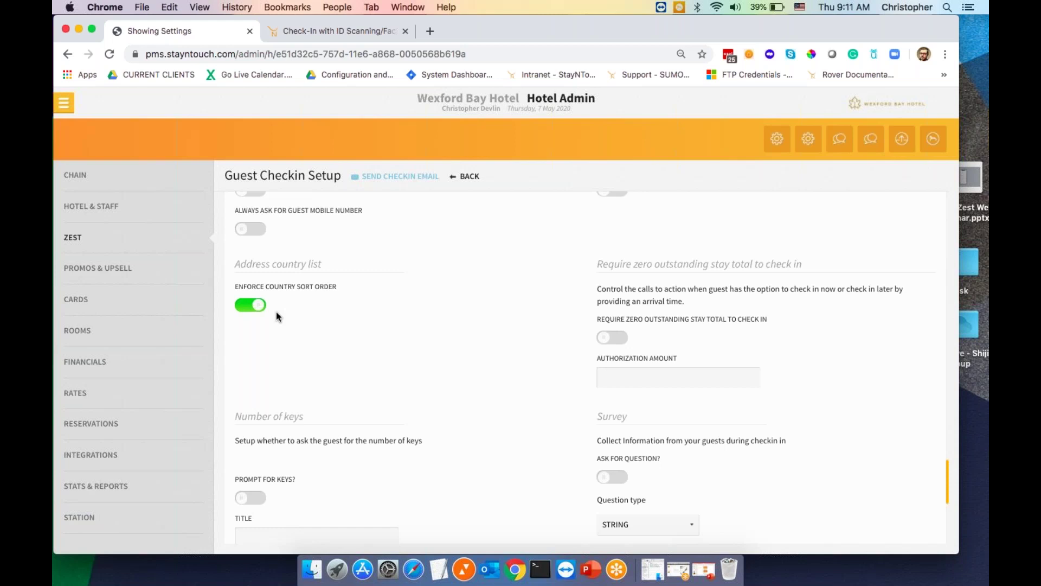
Add Argentina to the sorted list of Zest countries and save it
{"action": "left_click", "coordinate": [127, 240]}
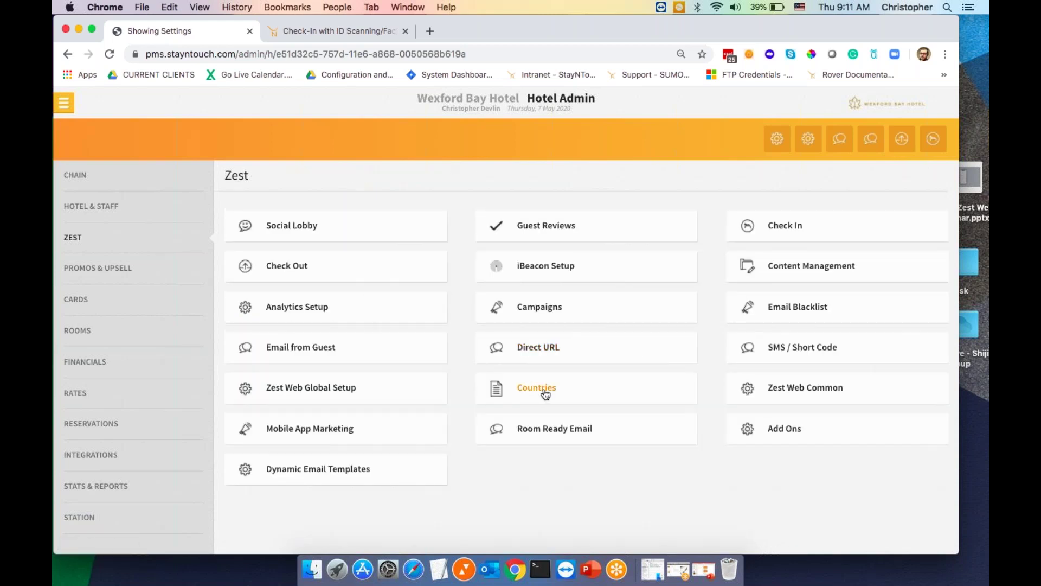
{"action": "left_click", "coordinate": [544, 393]}
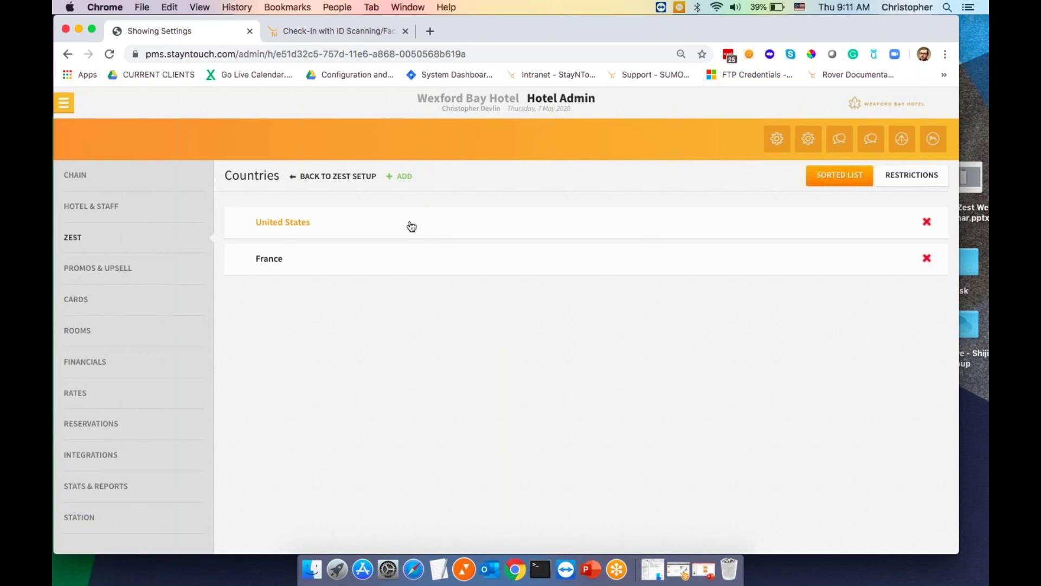
{"action": "left_click", "coordinate": [406, 177]}
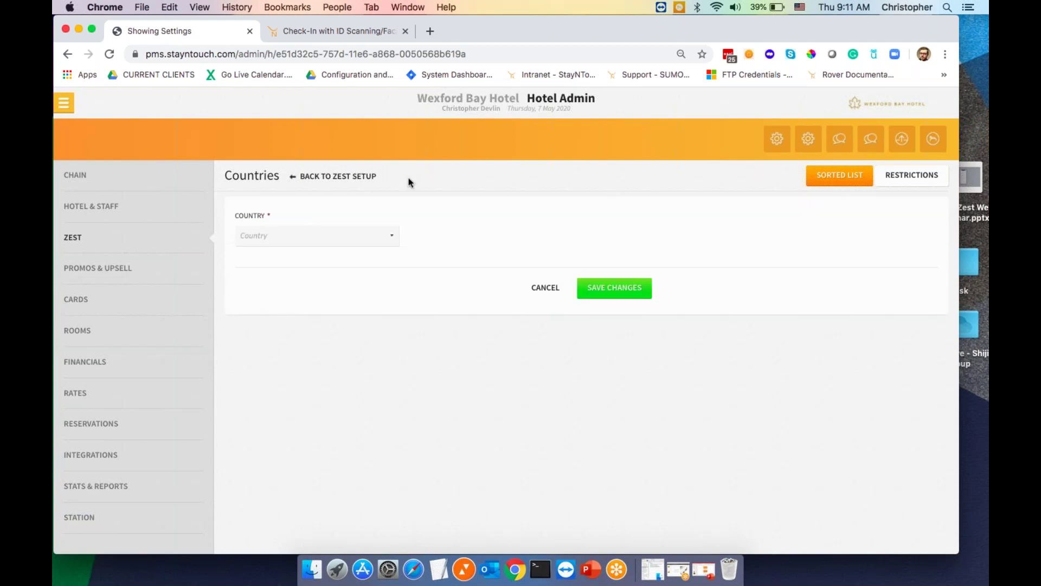
{"action": "left_click", "coordinate": [386, 237]}
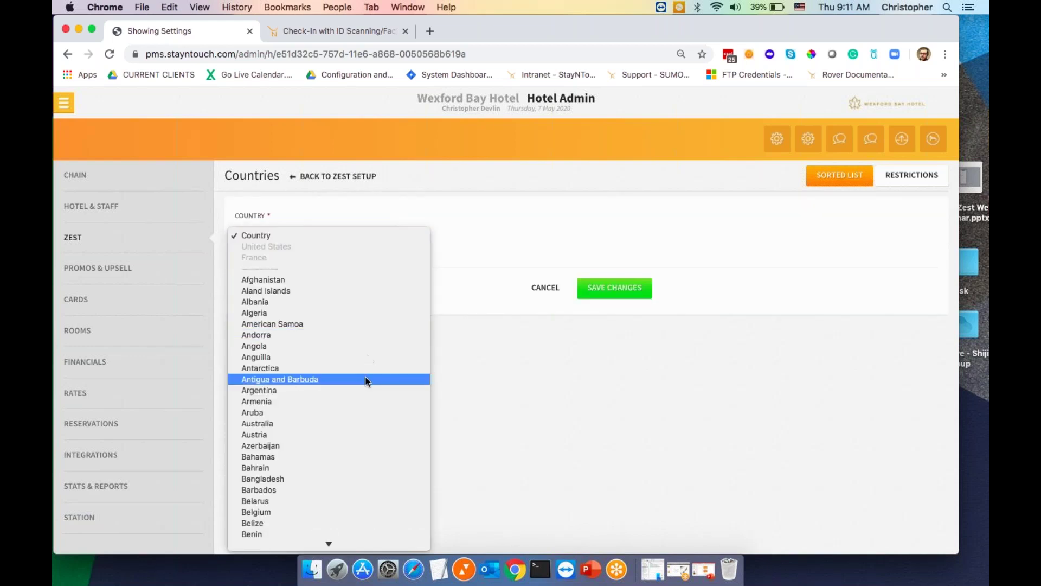
{"action": "left_click", "coordinate": [359, 390]}
{"action": "left_click", "coordinate": [604, 297]}
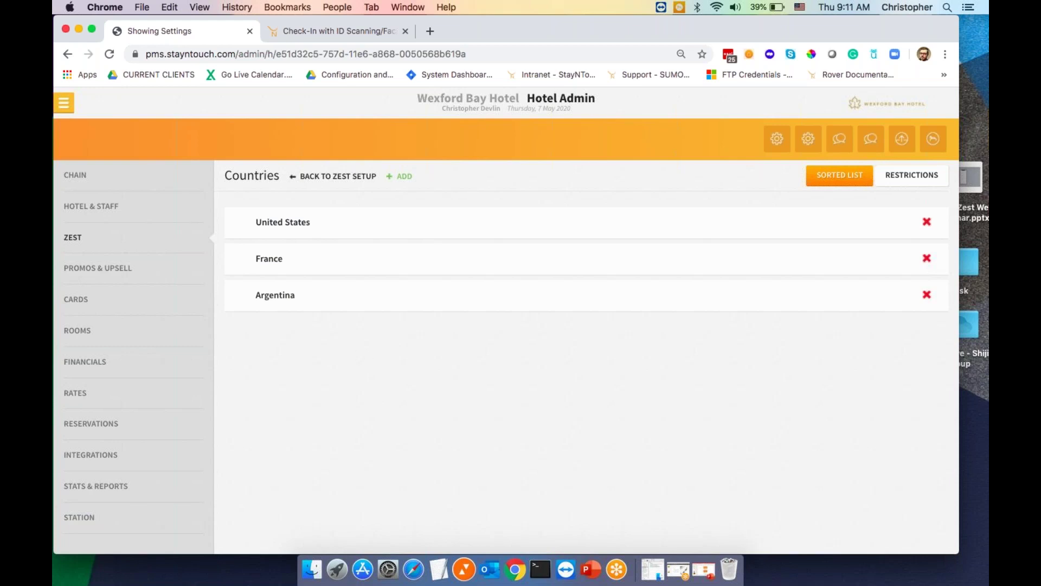
Revisit the guest check-in setup and look over its settings down to the address country list, staff alert and authentication factor
{"action": "left_click", "coordinate": [168, 237]}
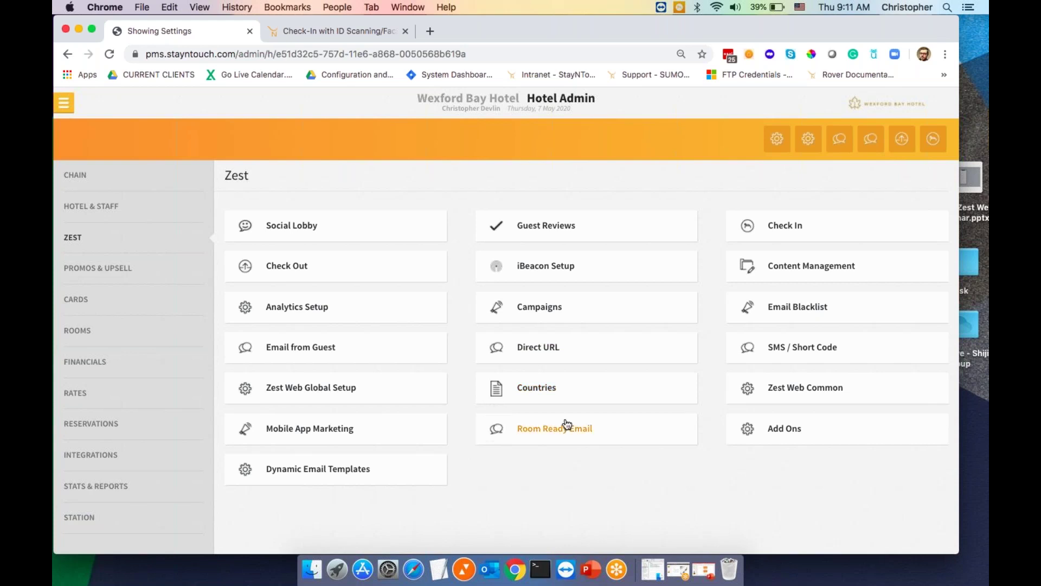
{"action": "left_click", "coordinate": [793, 232]}
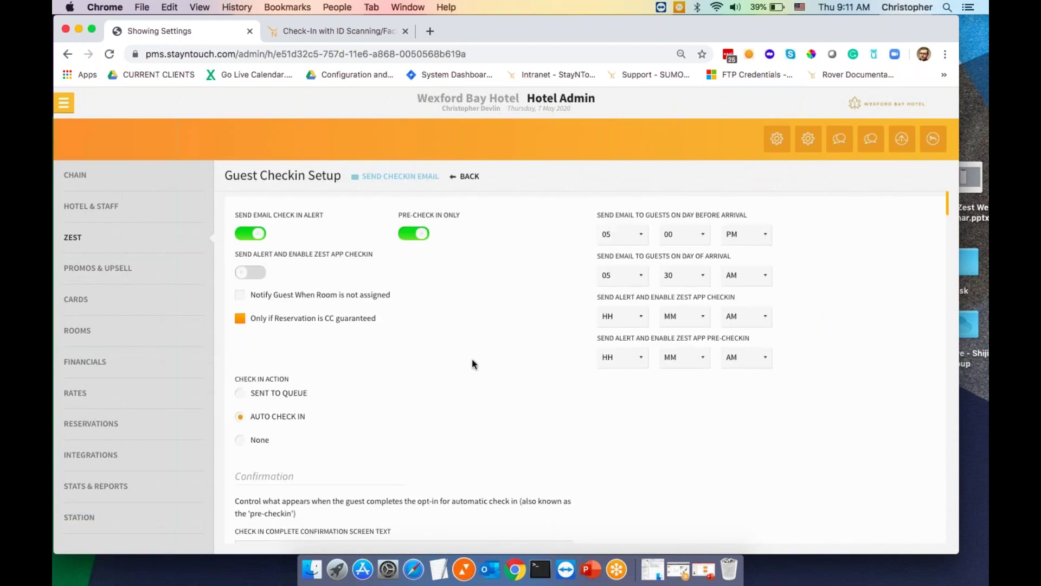
{"action": "scroll", "coordinate": [472, 360], "scroll_direction": "down", "scroll_amount": 10}
{"action": "scroll", "coordinate": [471, 362], "scroll_direction": "down", "scroll_amount": 20}
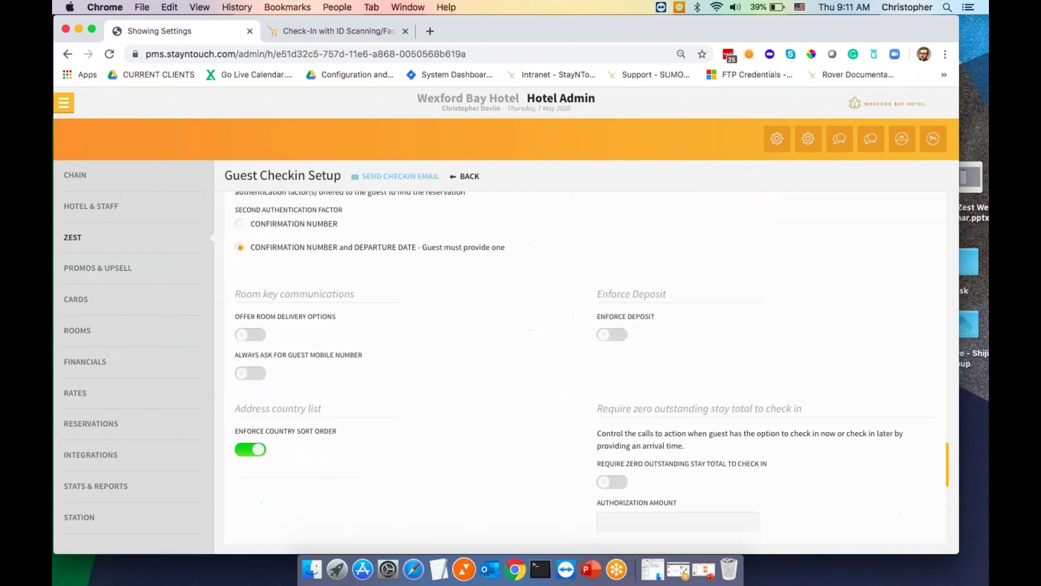
{"action": "scroll", "coordinate": [581, 369], "scroll_direction": "down", "scroll_amount": 5}
{"action": "scroll", "coordinate": [581, 368], "scroll_direction": "up", "scroll_amount": 10}
{"action": "scroll", "coordinate": [460, 183], "scroll_direction": "up", "scroll_amount": 5}
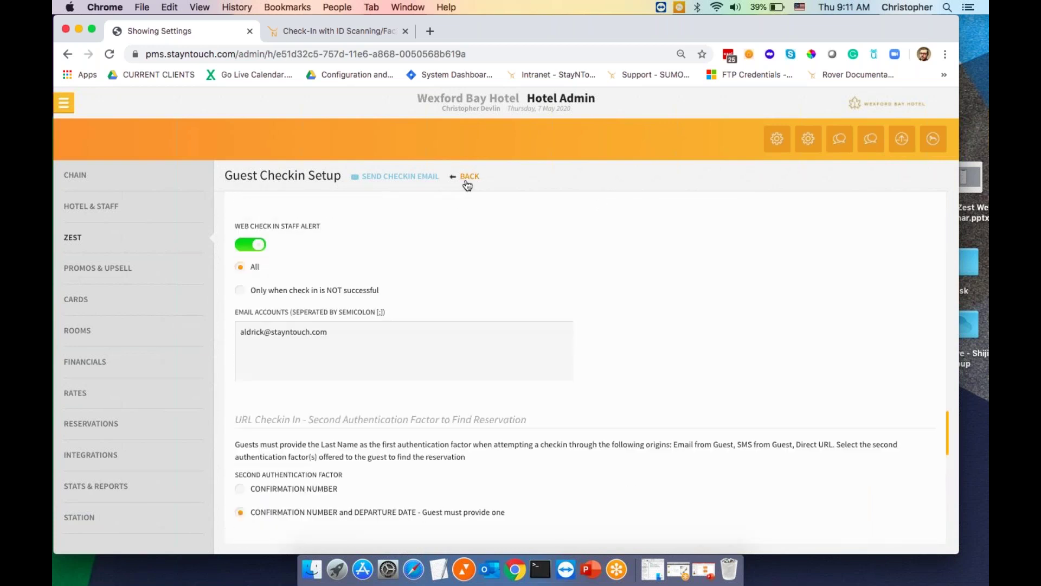
{"action": "left_click", "coordinate": [467, 185]}
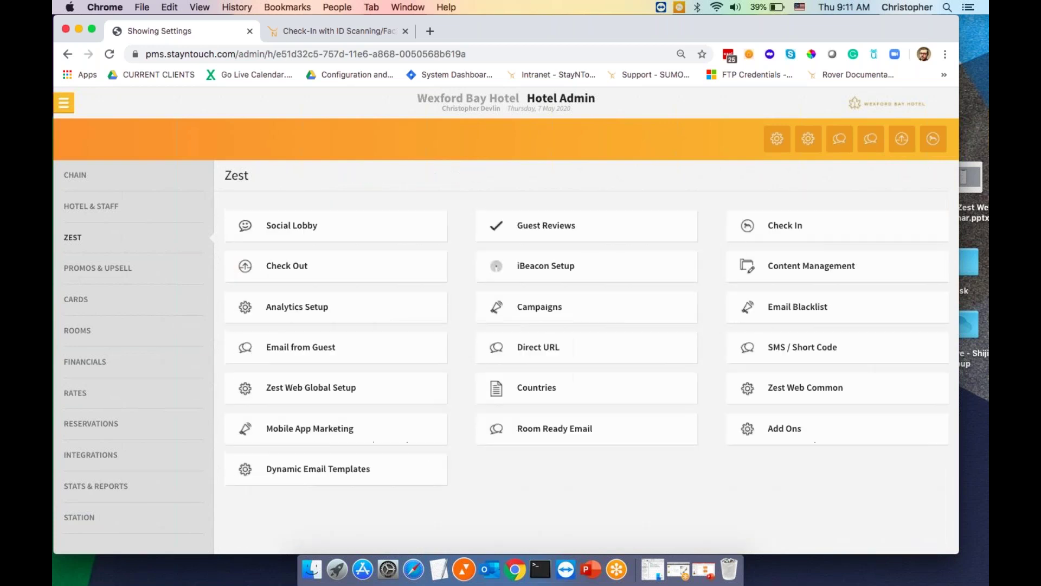
Review the Room Ready Email setup, including its subject, beginning text and mobile app details
{"action": "left_click", "coordinate": [571, 433]}
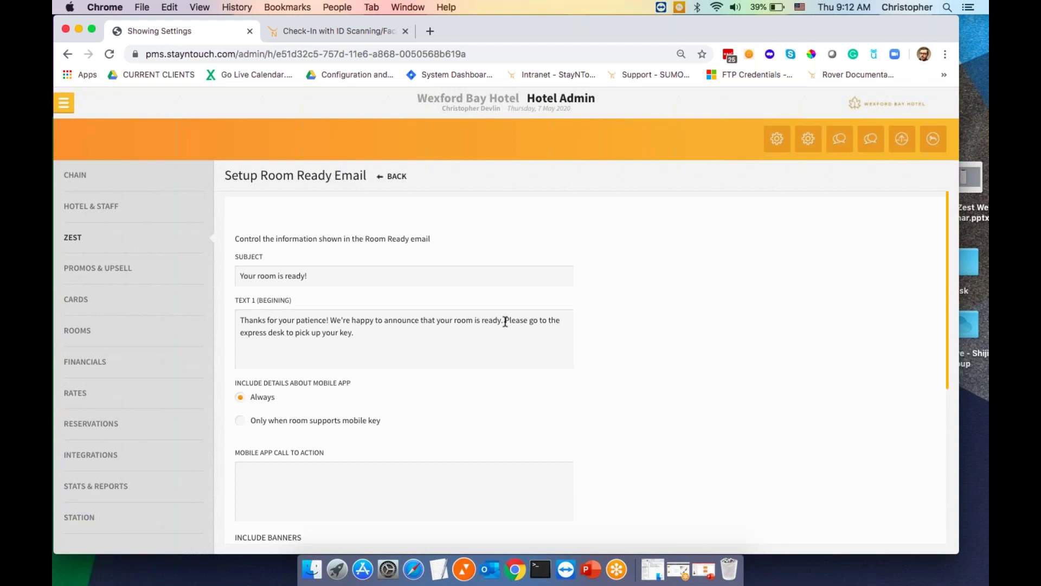
{"action": "left_click", "coordinate": [399, 178]}
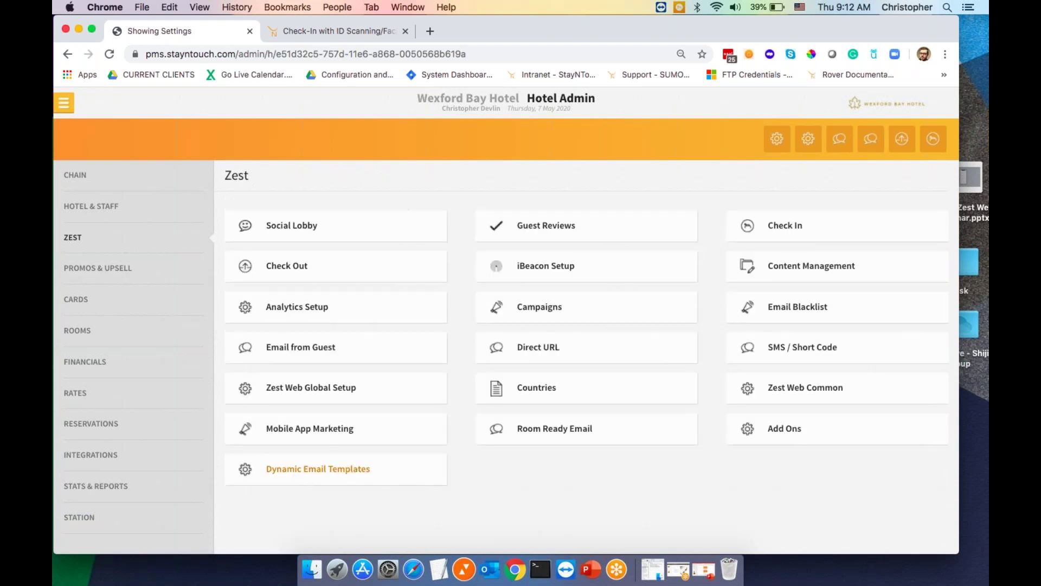
Examine the general settings of the dynamic email templates, from the activation notice and colors to the greeting, footer and policy texts
{"action": "left_click", "coordinate": [350, 473]}
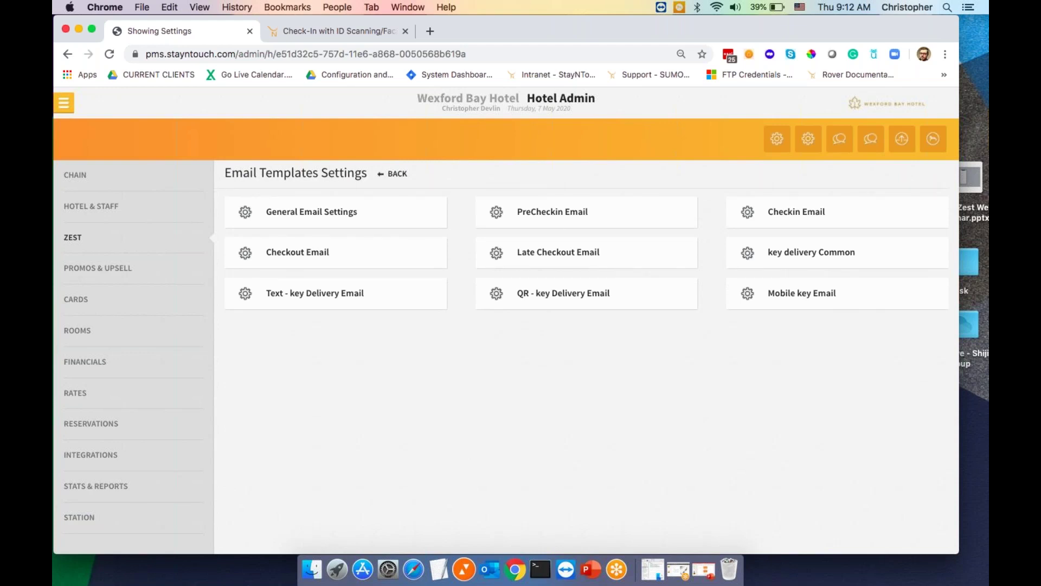
{"action": "left_click", "coordinate": [332, 216]}
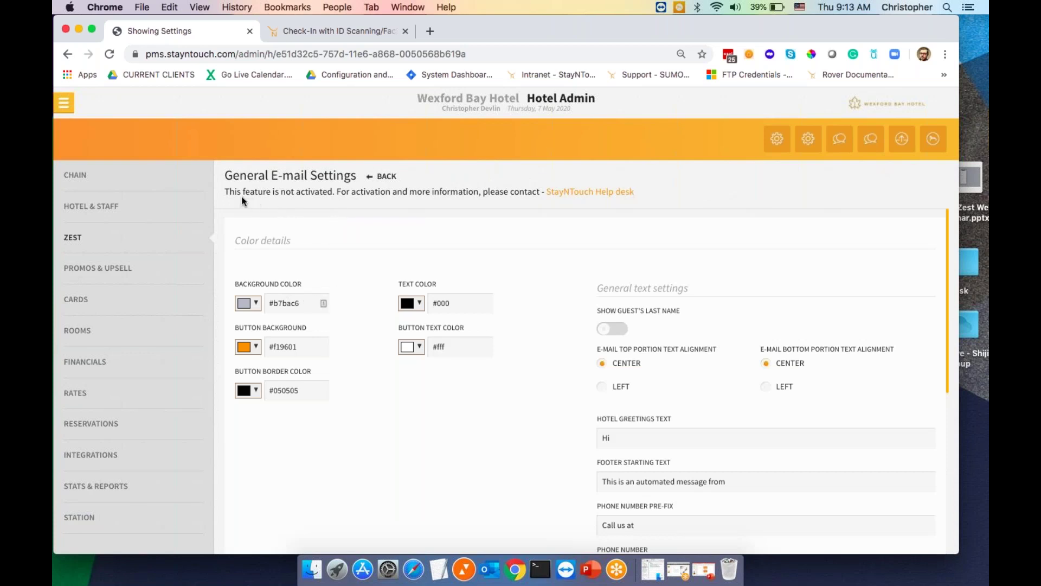
{"action": "left_click_drag", "start_coordinate": [226, 191], "coordinate": [509, 186]}
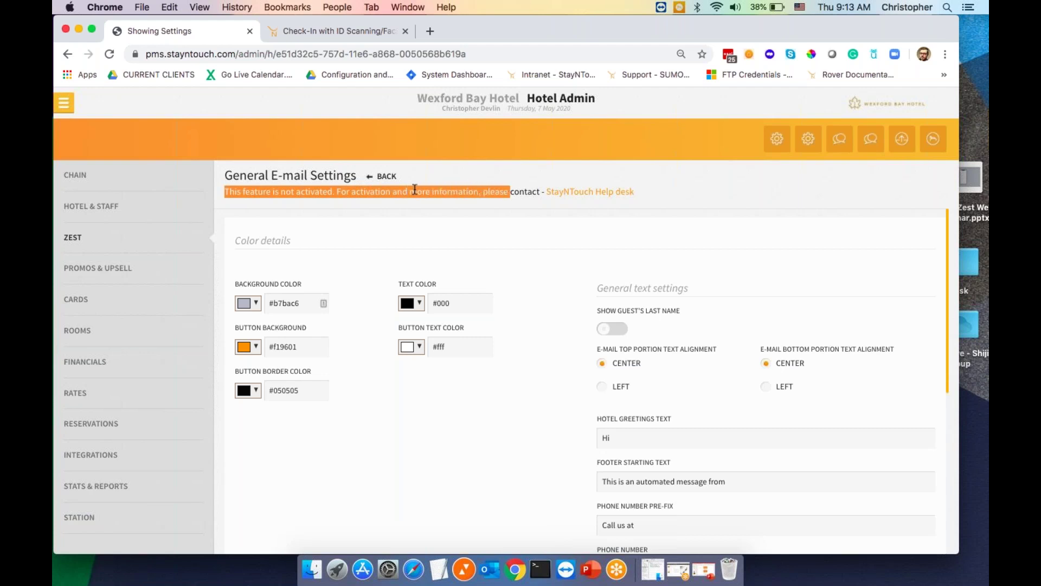
{"action": "left_click", "coordinate": [369, 211]}
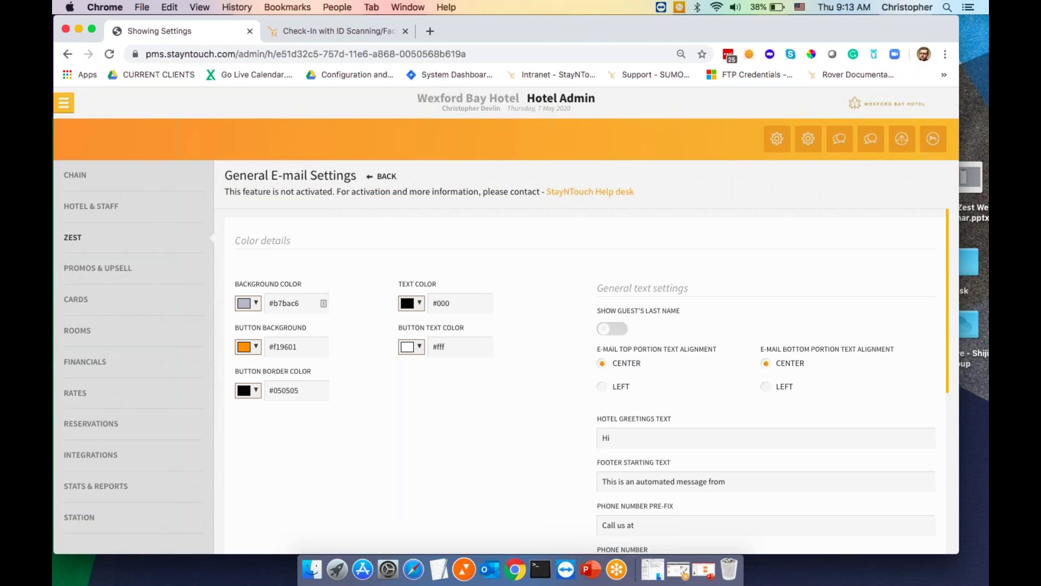
{"action": "scroll", "coordinate": [358, 347], "scroll_direction": "down", "scroll_amount": 1}
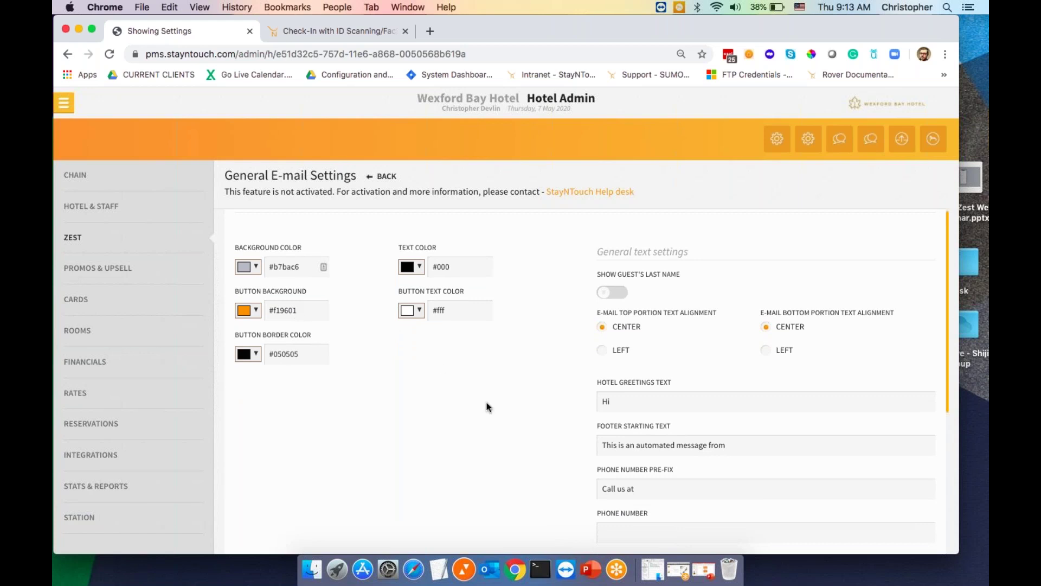
{"action": "scroll", "coordinate": [487, 407], "scroll_direction": "down", "scroll_amount": 4}
{"action": "scroll", "coordinate": [487, 407], "scroll_direction": "down", "scroll_amount": 4}
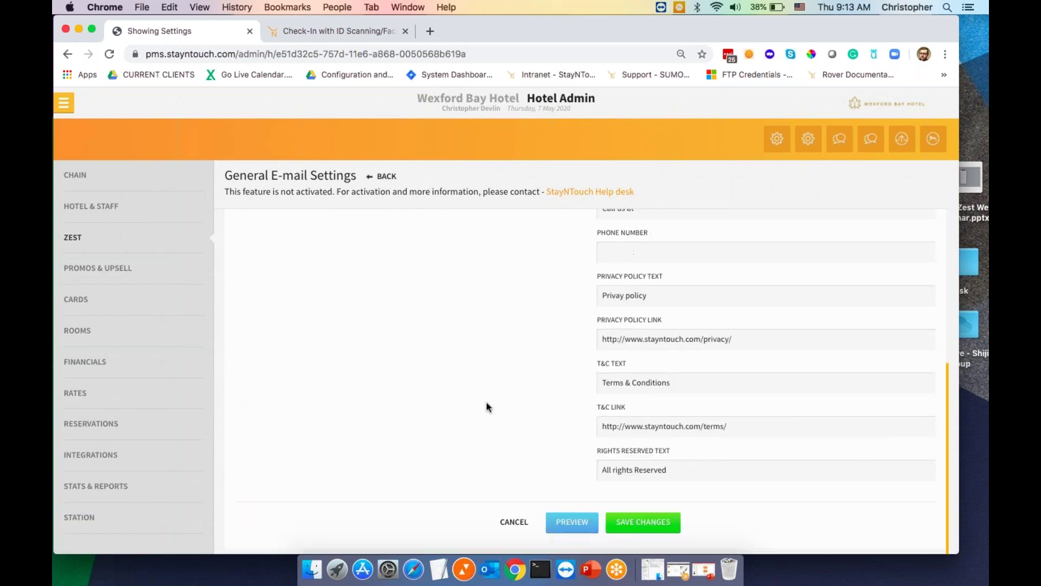
Preview the general email template, close the preview and return to the list of email templates
{"action": "left_click", "coordinate": [573, 523]}
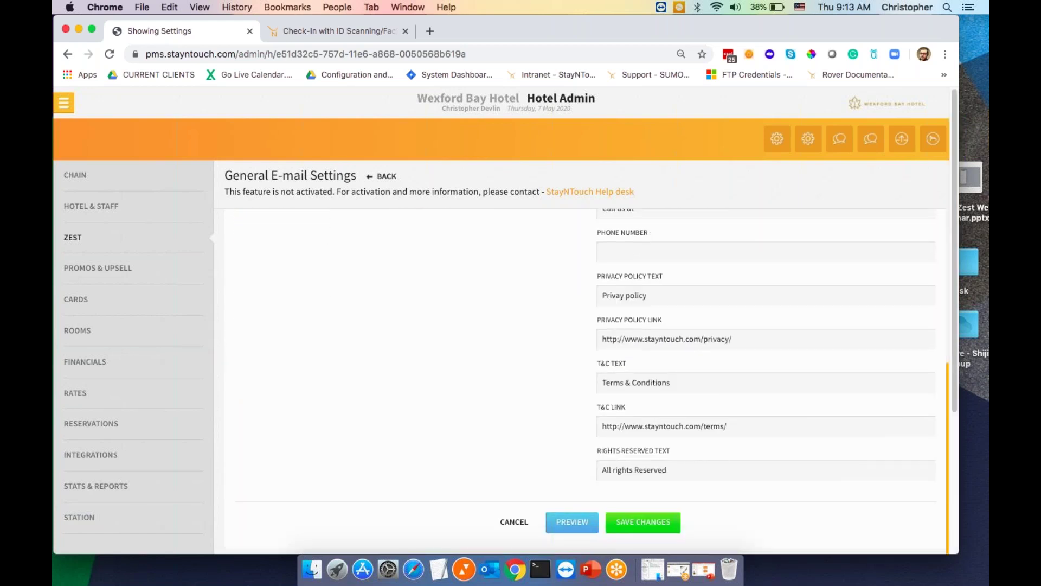
{"action": "scroll", "coordinate": [501, 325], "scroll_direction": "down", "scroll_amount": 4}
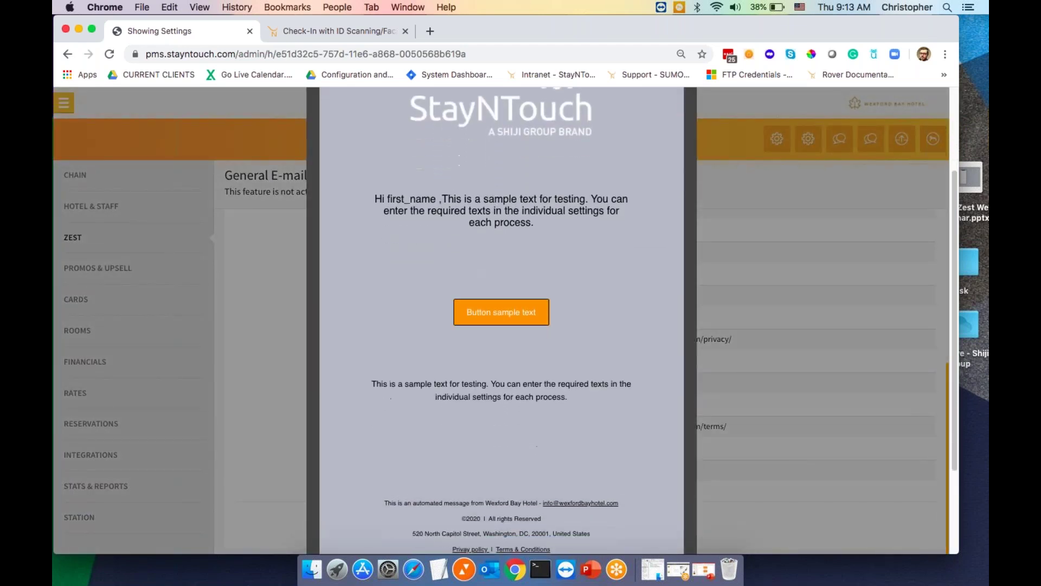
{"action": "left_click", "coordinate": [265, 349]}
{"action": "scroll", "coordinate": [382, 326], "scroll_direction": "up", "scroll_amount": 5}
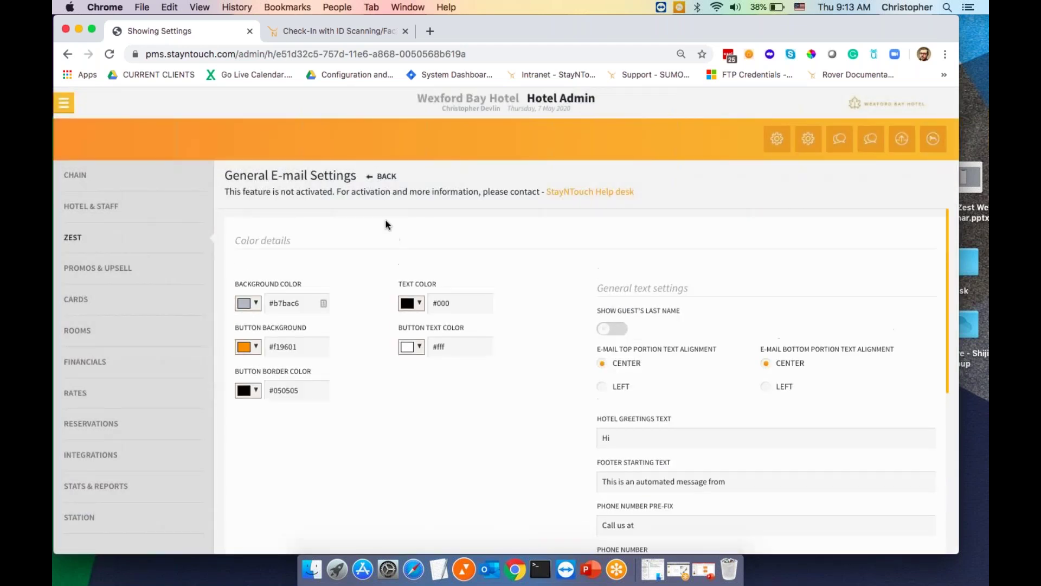
{"action": "left_click", "coordinate": [386, 176]}
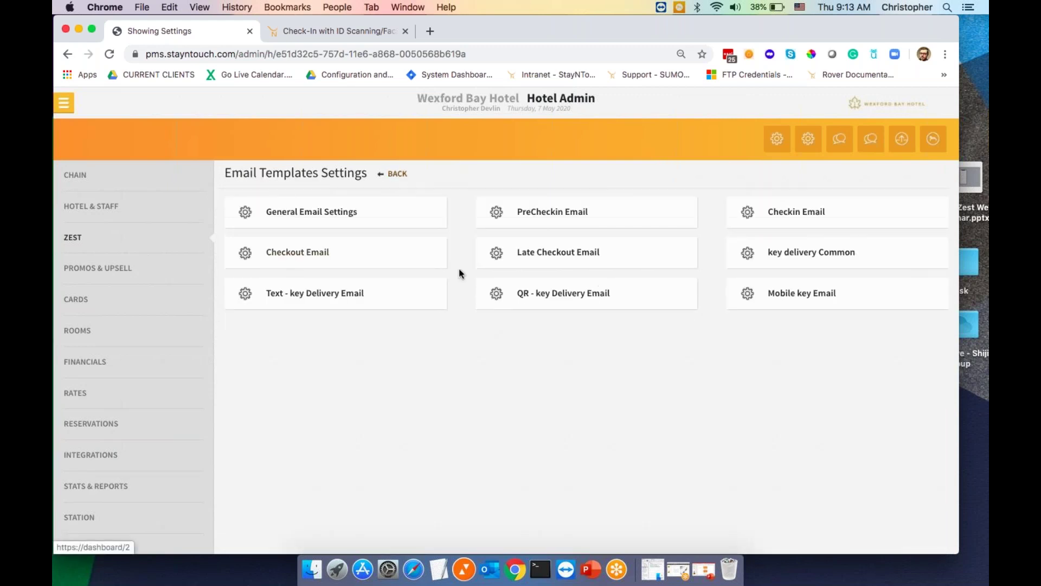
Review the subject, body and button text of the pre-check-in and check-in email templates
{"action": "left_click", "coordinate": [561, 217]}
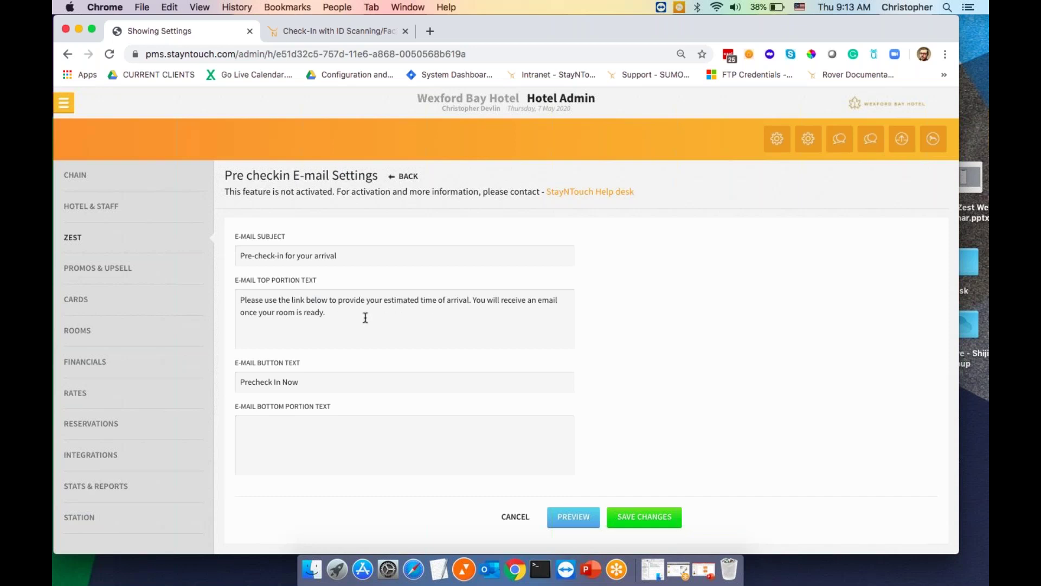
{"action": "left_click", "coordinate": [402, 183]}
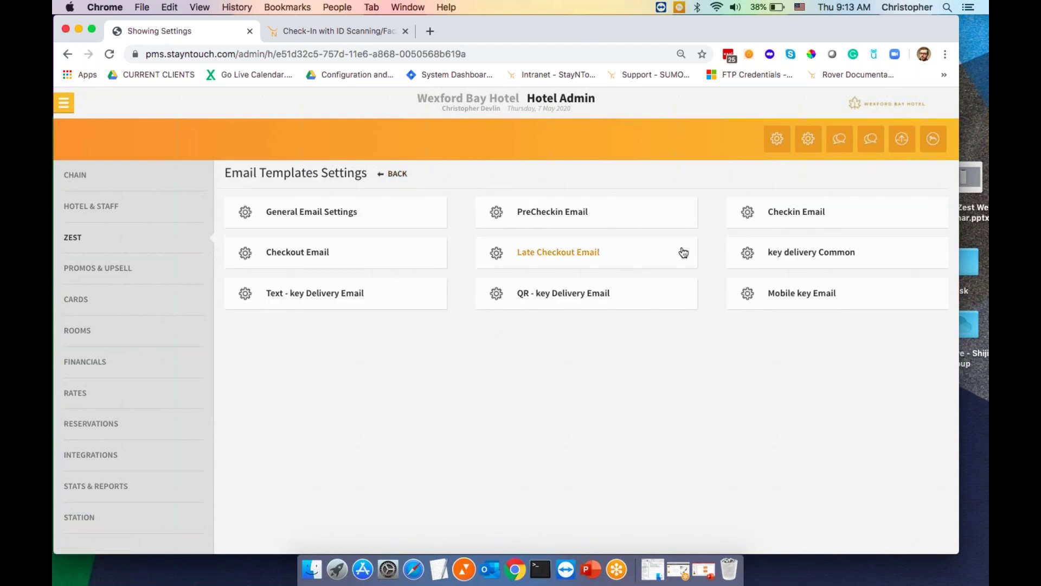
{"action": "left_click", "coordinate": [786, 212]}
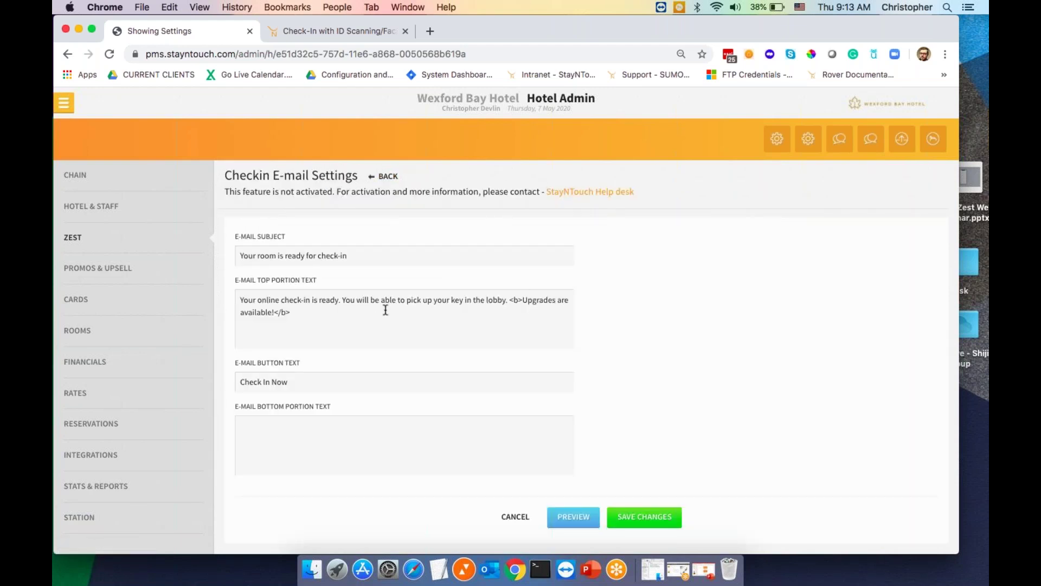
{"action": "left_click", "coordinate": [392, 179]}
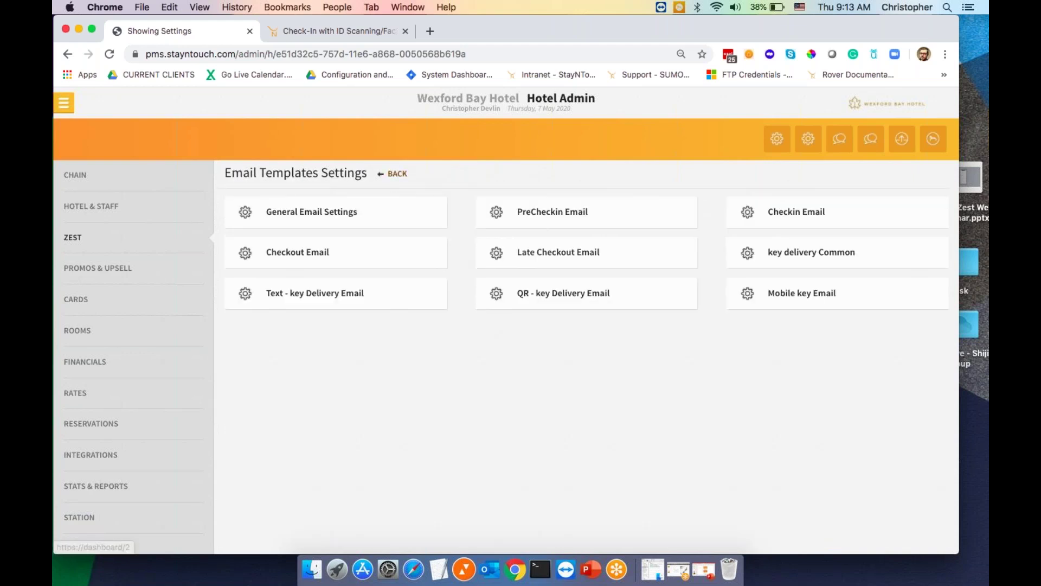
Review the checkout email template with its preview and the activation notice pointing to the StayNTouch Help desk
{"action": "left_click", "coordinate": [325, 258]}
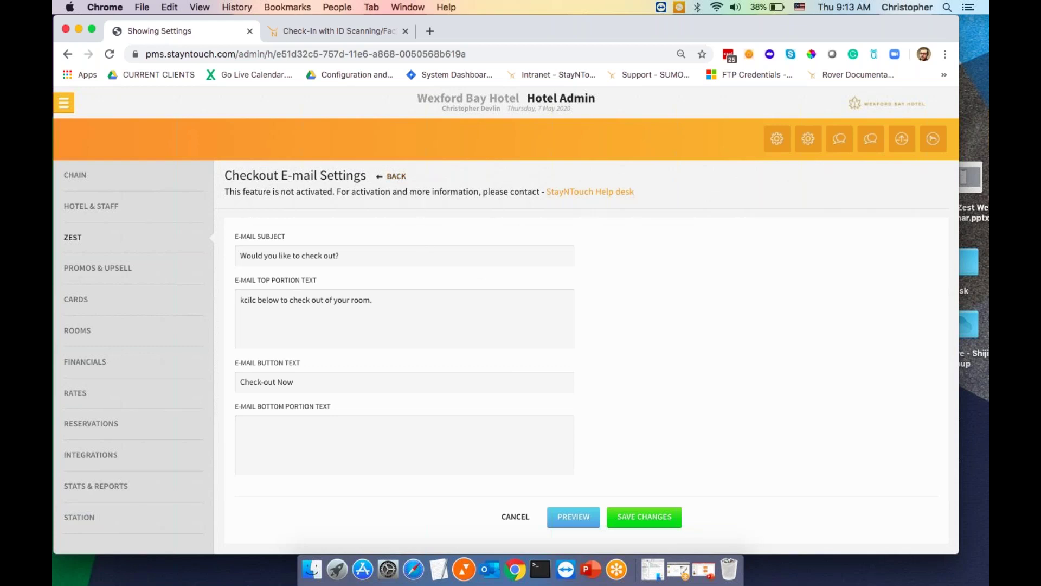
{"action": "left_click", "coordinate": [573, 522]}
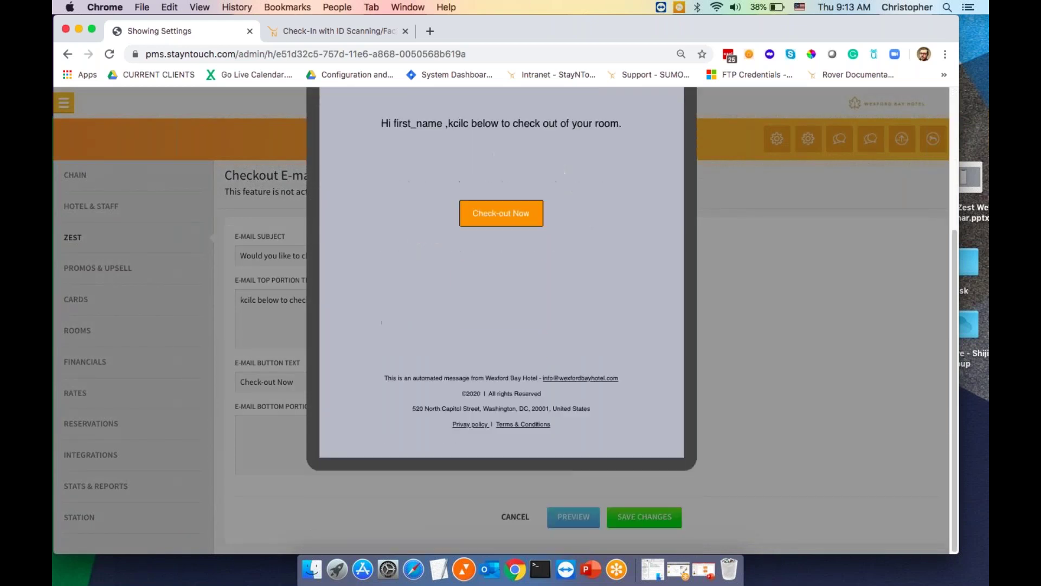
{"action": "left_click", "coordinate": [775, 408]}
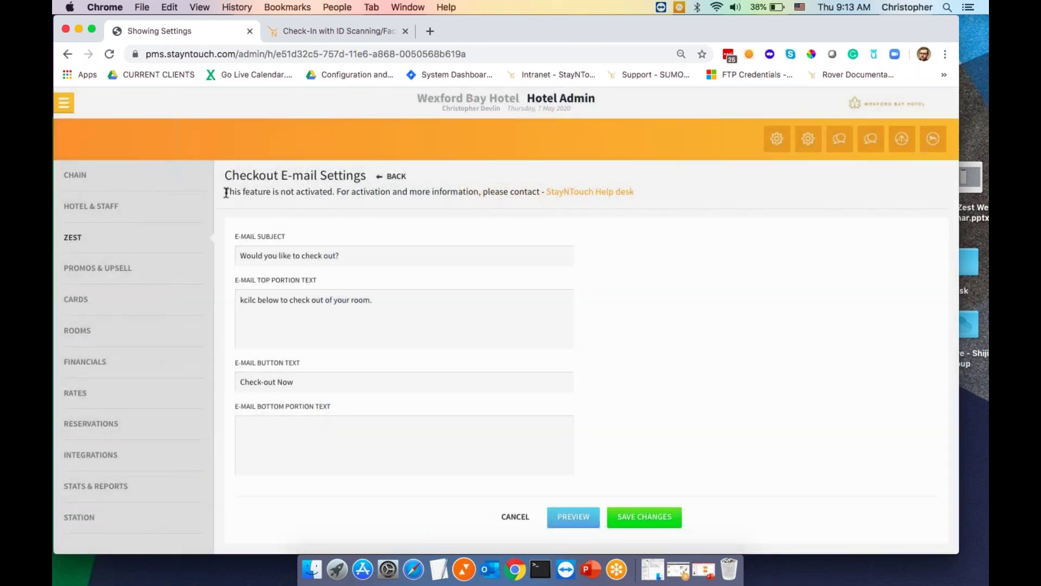
{"action": "left_click_drag", "start_coordinate": [225, 191], "coordinate": [410, 192]}
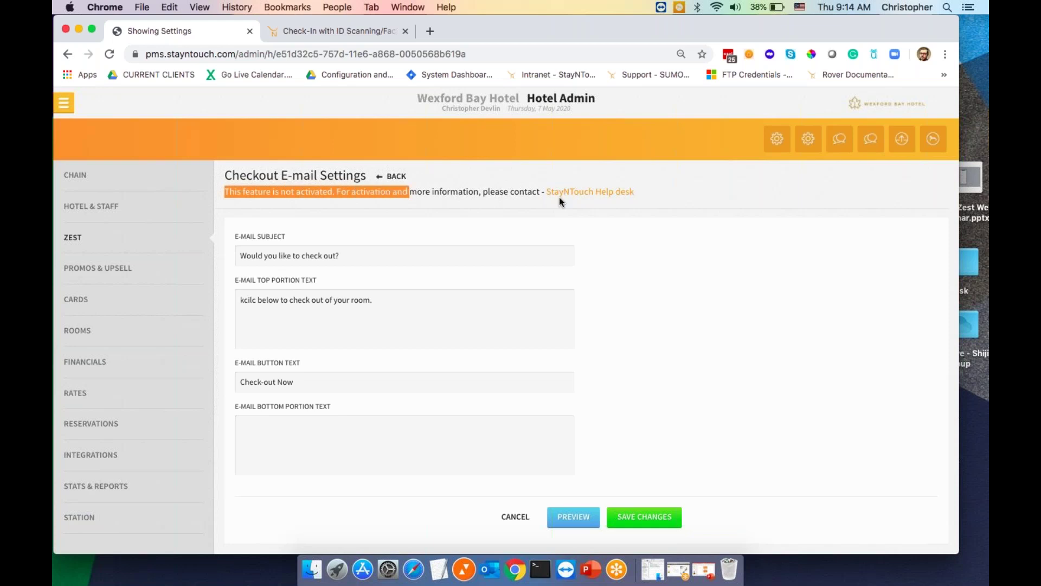
{"action": "left_click", "coordinate": [401, 178]}
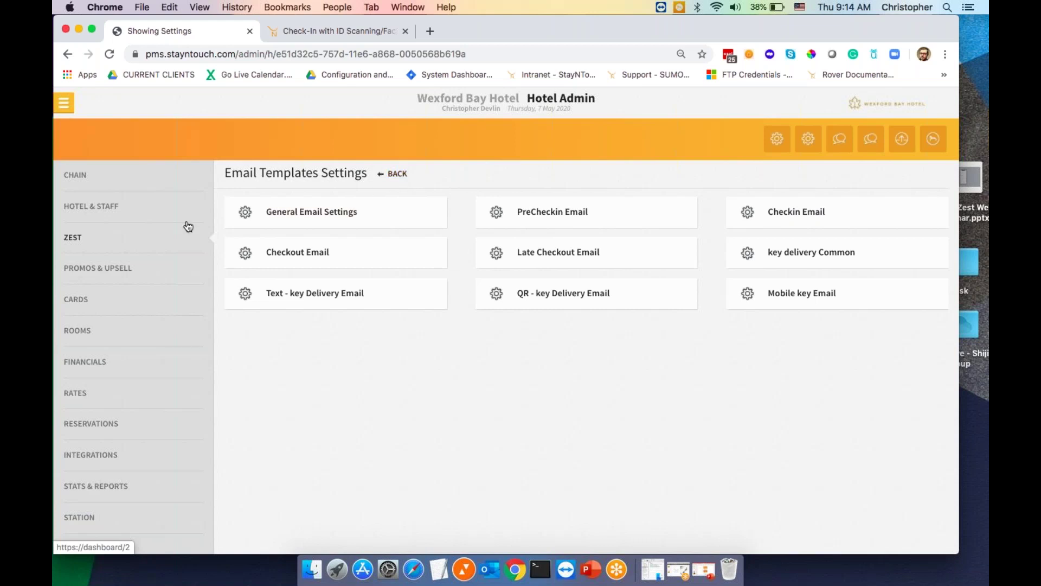
Examine the Terms & Conditions in the hotel's Stationery settings and the sections they are assigned to
{"action": "left_click", "coordinate": [151, 212]}
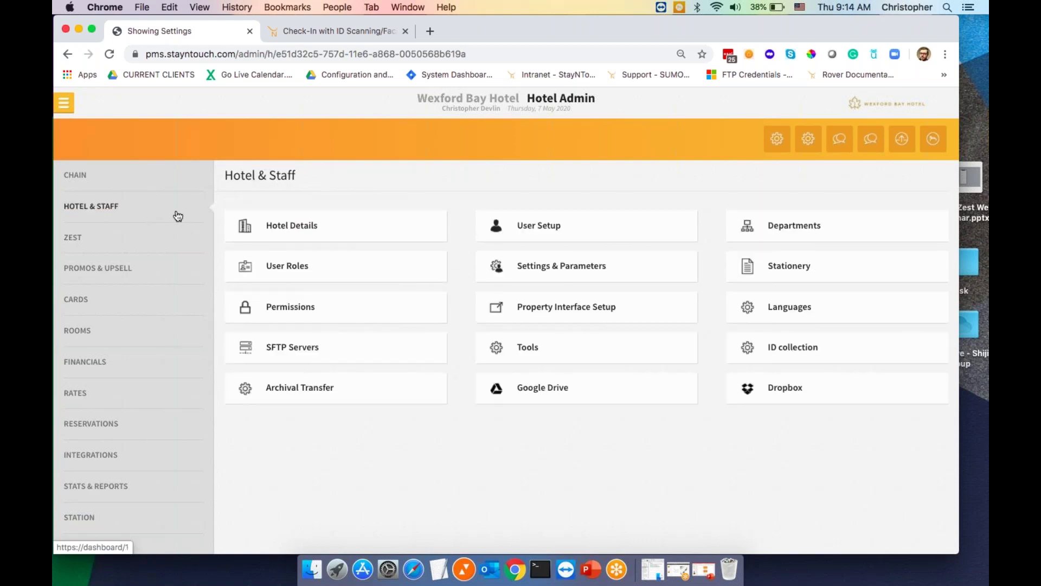
{"action": "left_click", "coordinate": [800, 267]}
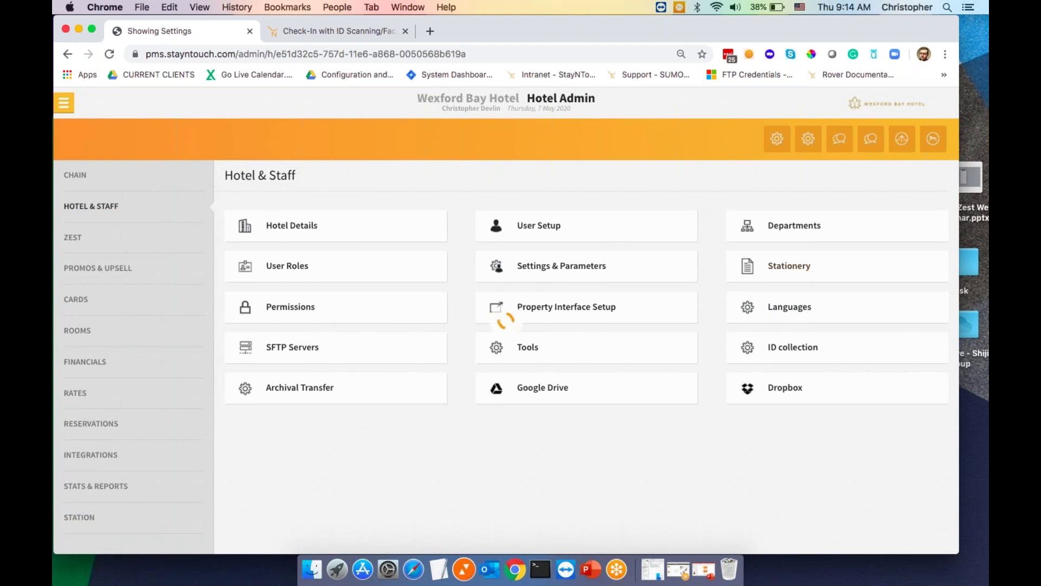
{"action": "left_click", "coordinate": [311, 246]}
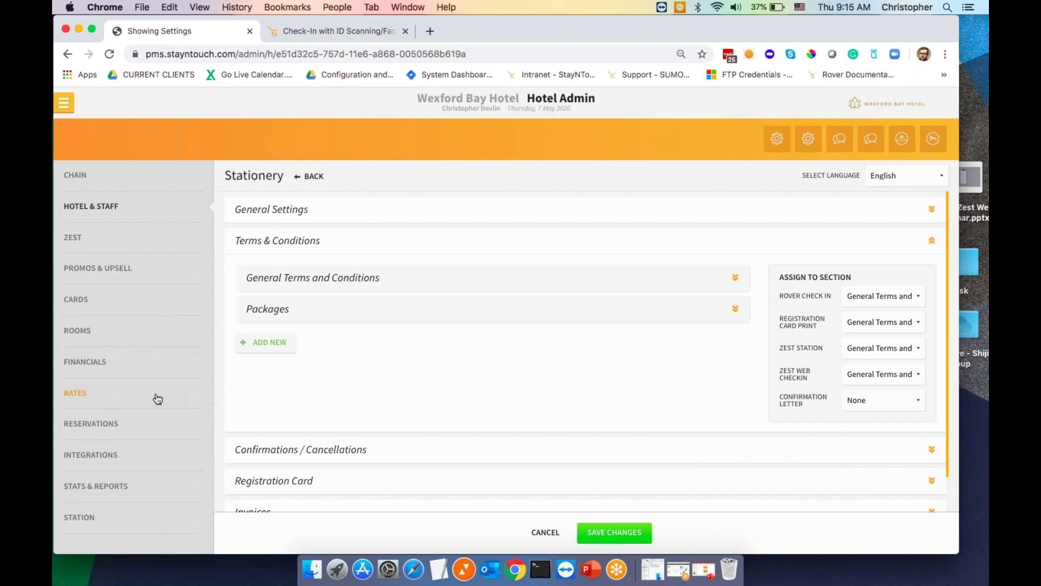
Open the hotel's Rates settings and look at the list of add-ons
{"action": "left_click", "coordinate": [124, 399]}
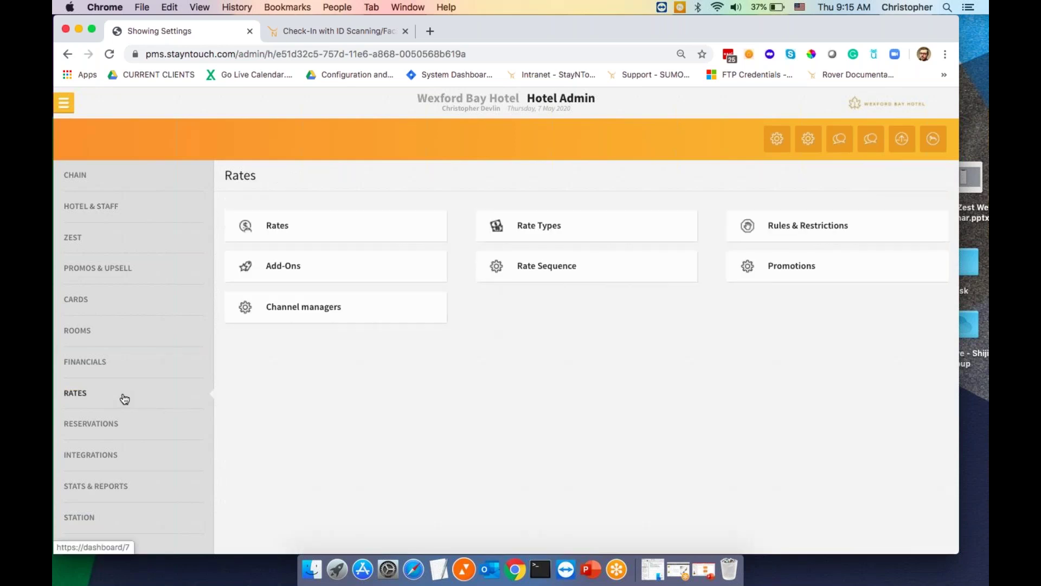
{"action": "left_click", "coordinate": [302, 266]}
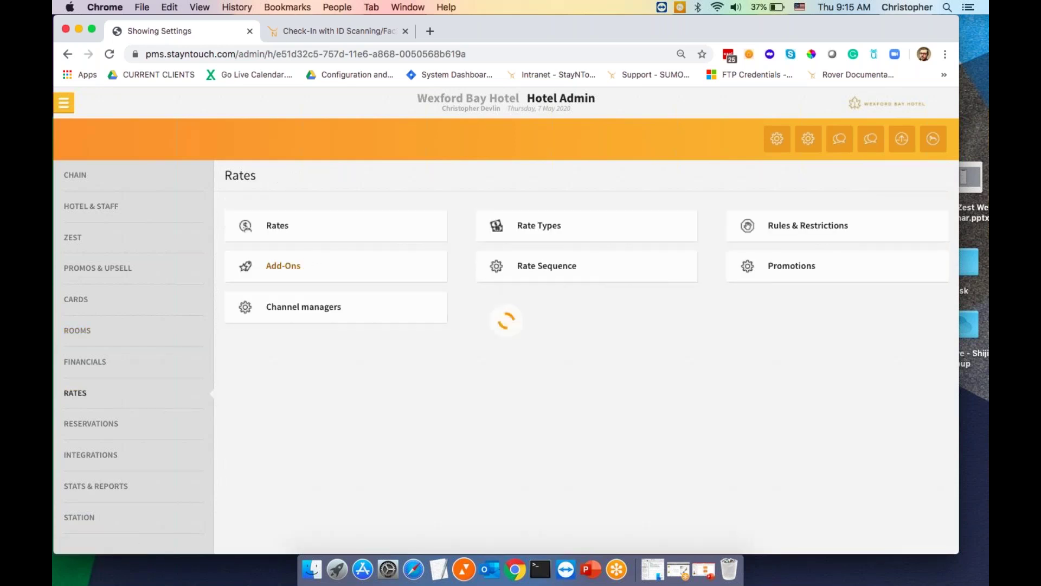
{"action": "scroll", "coordinate": [347, 320], "scroll_direction": "down", "scroll_amount": 1}
{"action": "scroll", "coordinate": [347, 321], "scroll_direction": "up", "scroll_amount": 1}
Review the Zest Web Add ons list, including each item's image, amount, amount type, post type and offer status
{"action": "left_click", "coordinate": [139, 235]}
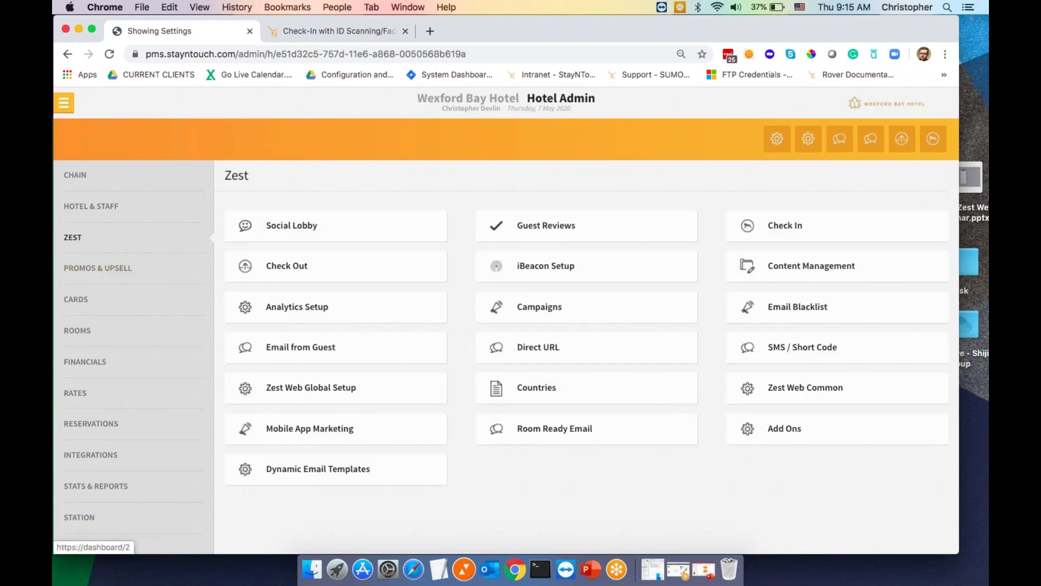
{"action": "left_click", "coordinate": [786, 429]}
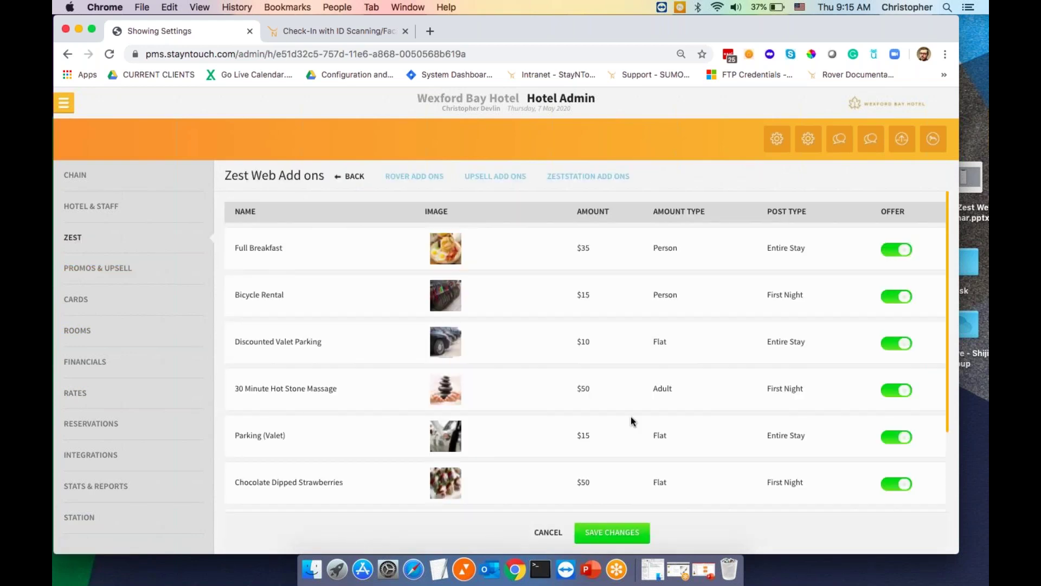
{"action": "scroll", "coordinate": [621, 413], "scroll_direction": "down", "scroll_amount": 5}
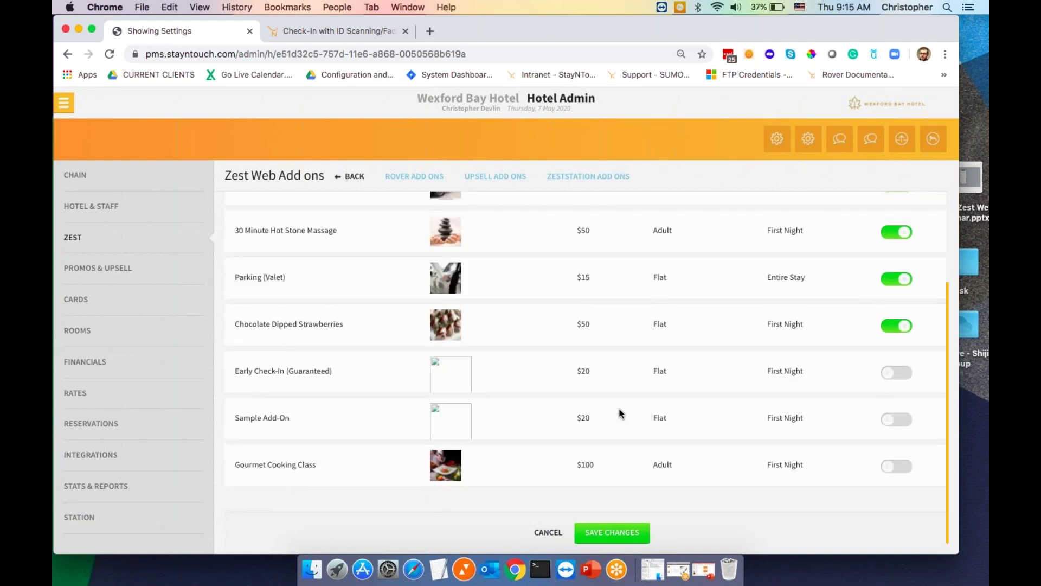
{"action": "scroll", "coordinate": [621, 413], "scroll_direction": "up", "scroll_amount": 5}
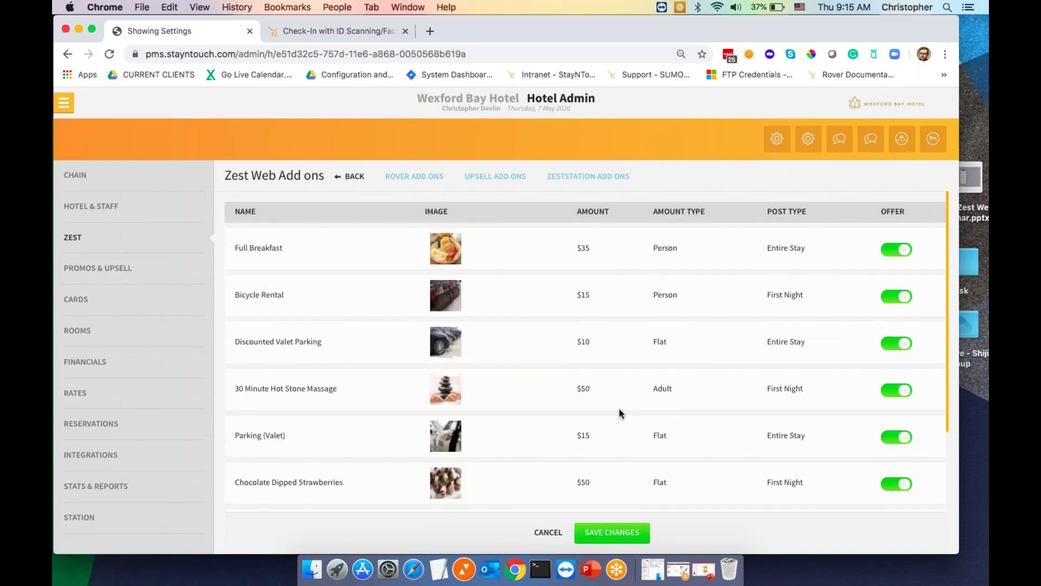
{"action": "scroll", "coordinate": [621, 413], "scroll_direction": "down", "scroll_amount": 5}
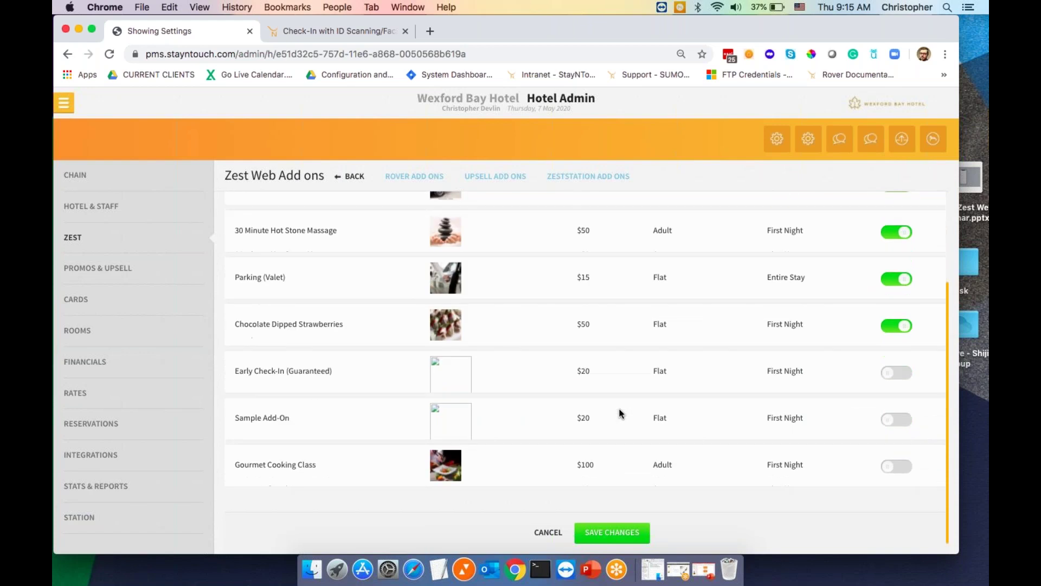
{"action": "scroll", "coordinate": [621, 413], "scroll_direction": "up", "scroll_amount": 5}
{"action": "scroll", "coordinate": [621, 413], "scroll_direction": "down", "scroll_amount": 5}
{"action": "scroll", "coordinate": [754, 399], "scroll_direction": "up", "scroll_amount": 5}
{"action": "scroll", "coordinate": [753, 398], "scroll_direction": "down", "scroll_amount": 5}
{"action": "scroll", "coordinate": [753, 399], "scroll_direction": "up", "scroll_amount": 5}
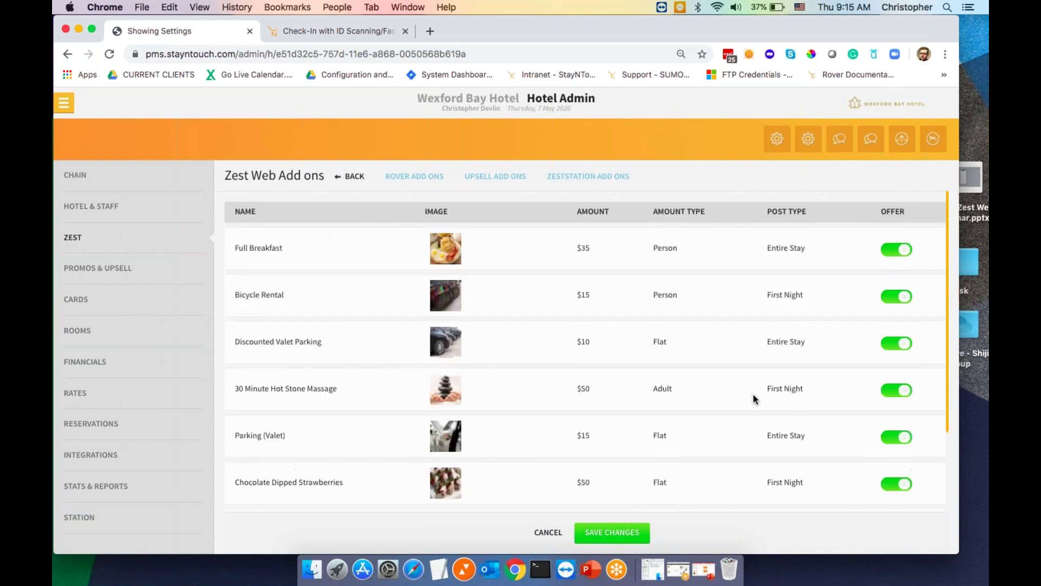
{"action": "scroll", "coordinate": [753, 399], "scroll_direction": "down", "scroll_amount": 5}
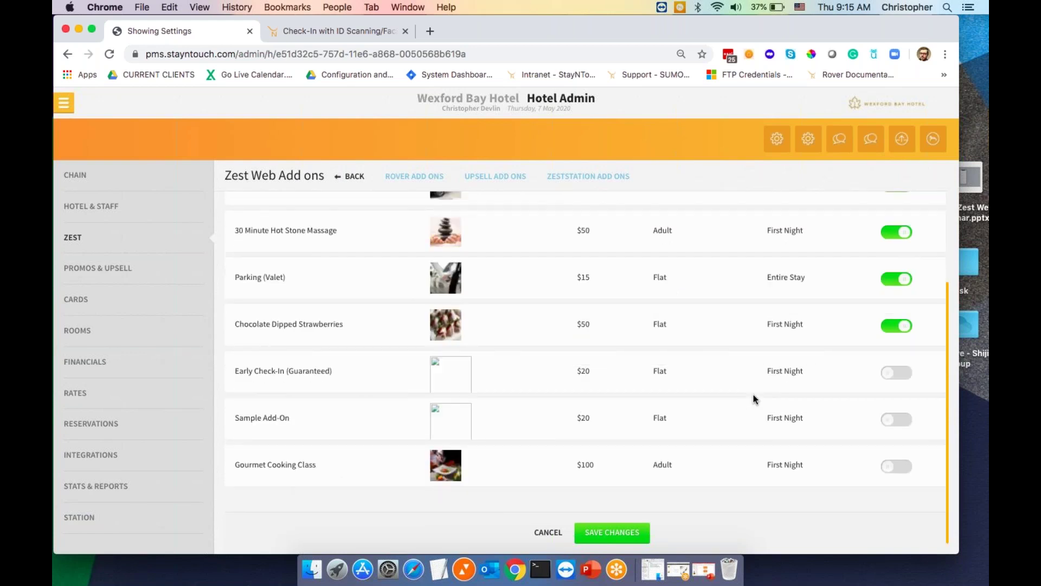
{"action": "scroll", "coordinate": [753, 399], "scroll_direction": "up", "scroll_amount": 5}
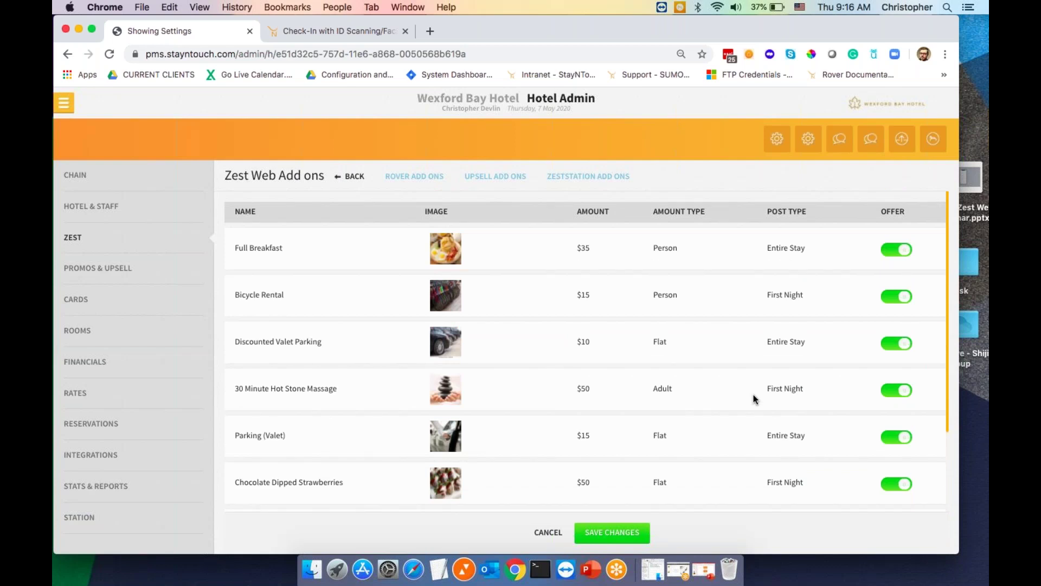
{"action": "scroll", "coordinate": [753, 398], "scroll_direction": "down", "scroll_amount": 3}
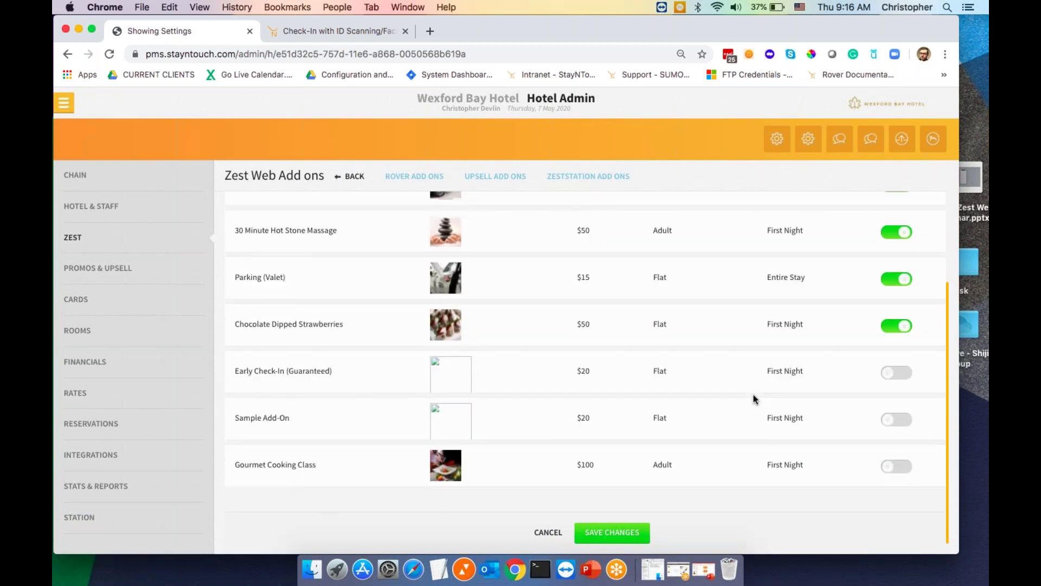
{"action": "scroll", "coordinate": [754, 397], "scroll_direction": "up", "scroll_amount": 3}
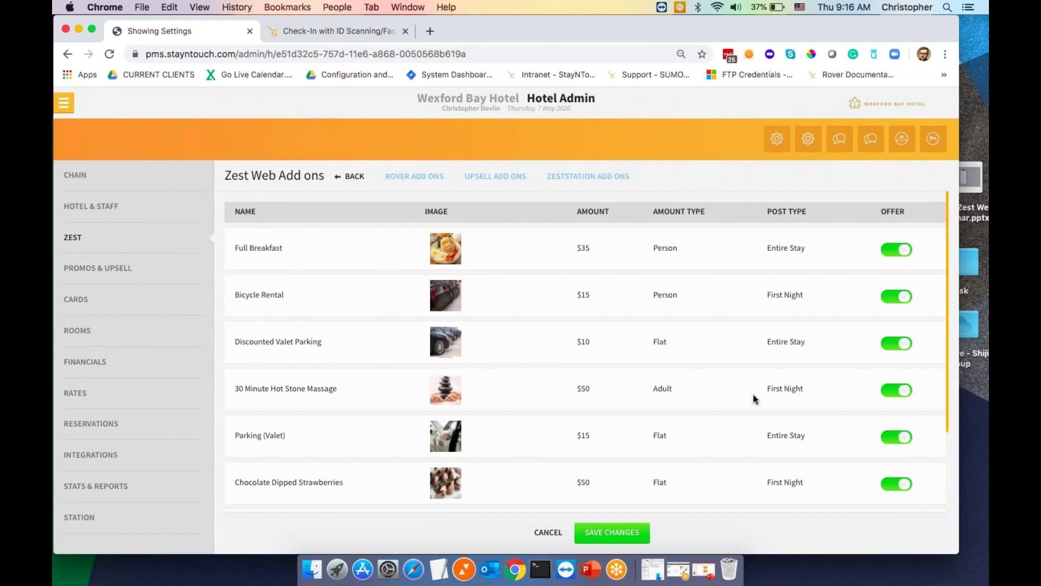
{"action": "scroll", "coordinate": [772, 432], "scroll_direction": "down", "scroll_amount": 3}
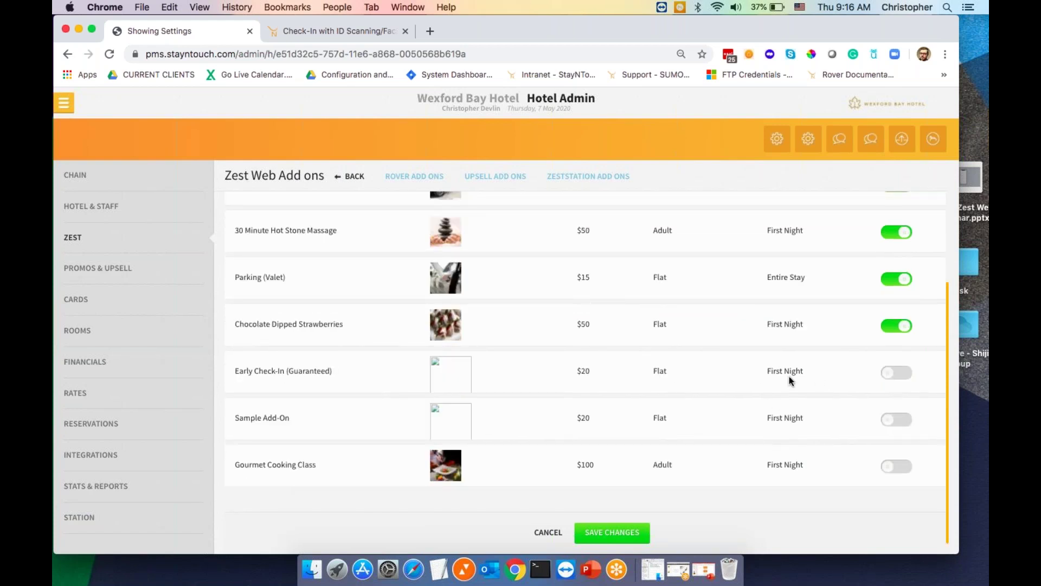
{"action": "scroll", "coordinate": [791, 379], "scroll_direction": "up", "scroll_amount": 3}
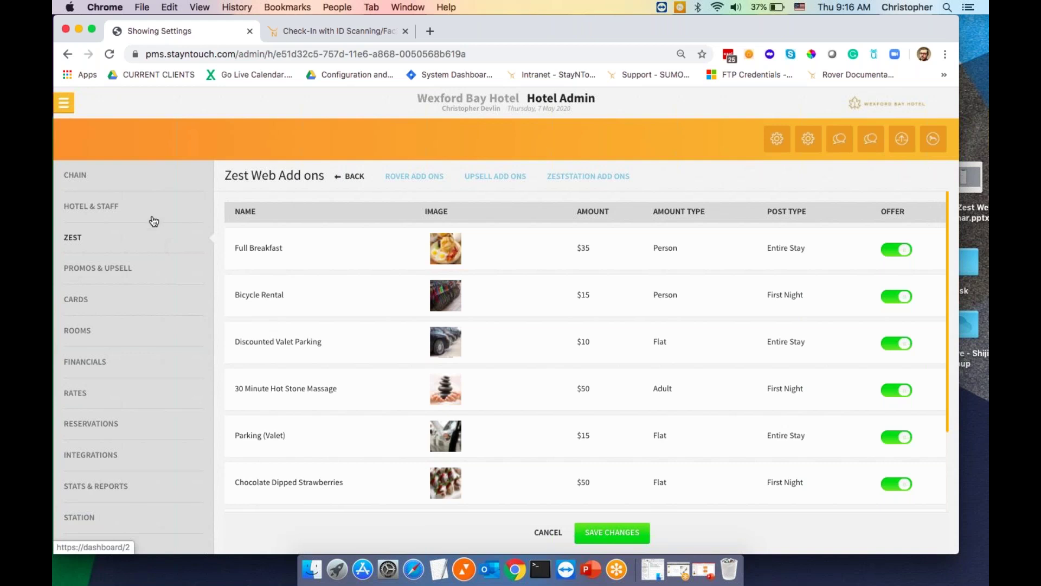
Minimize the browser, play the desktop video "1. Zest Web Early Check In with CC.mp4" and close it when finished
{"action": "left_click", "coordinate": [80, 31]}
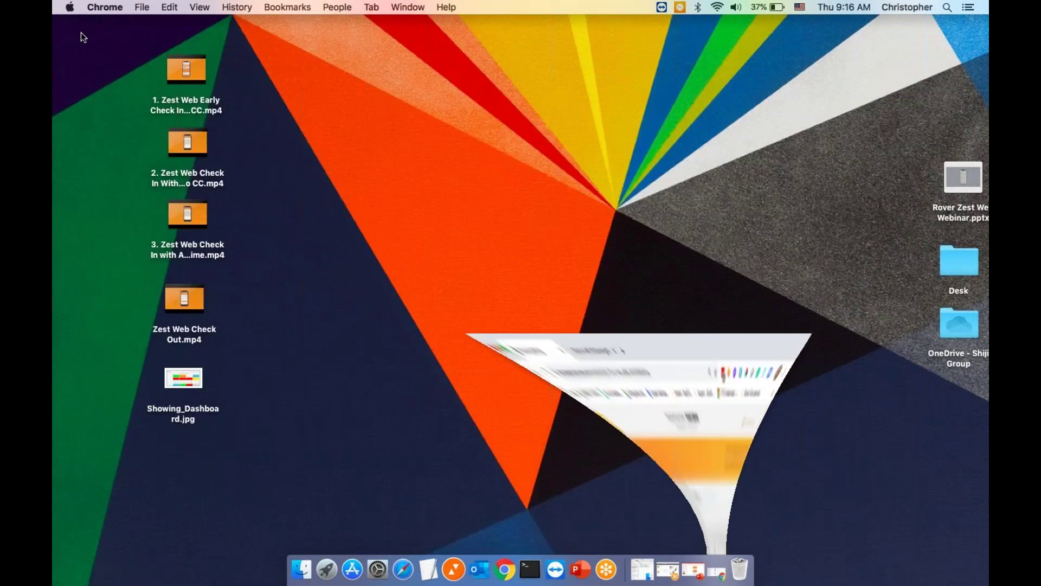
{"action": "double_click", "coordinate": [171, 77]}
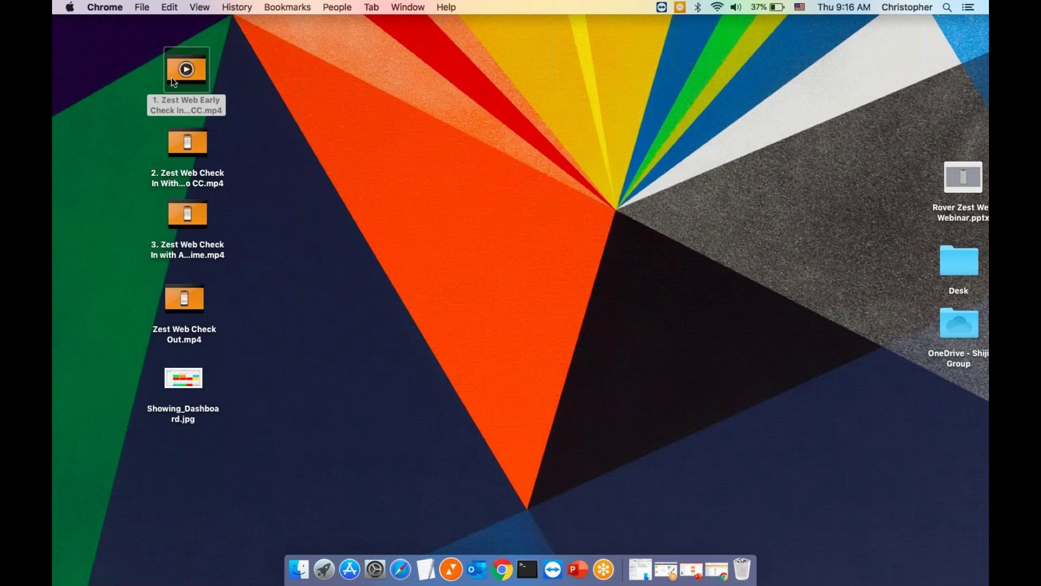
{"action": "left_click", "coordinate": [521, 442]}
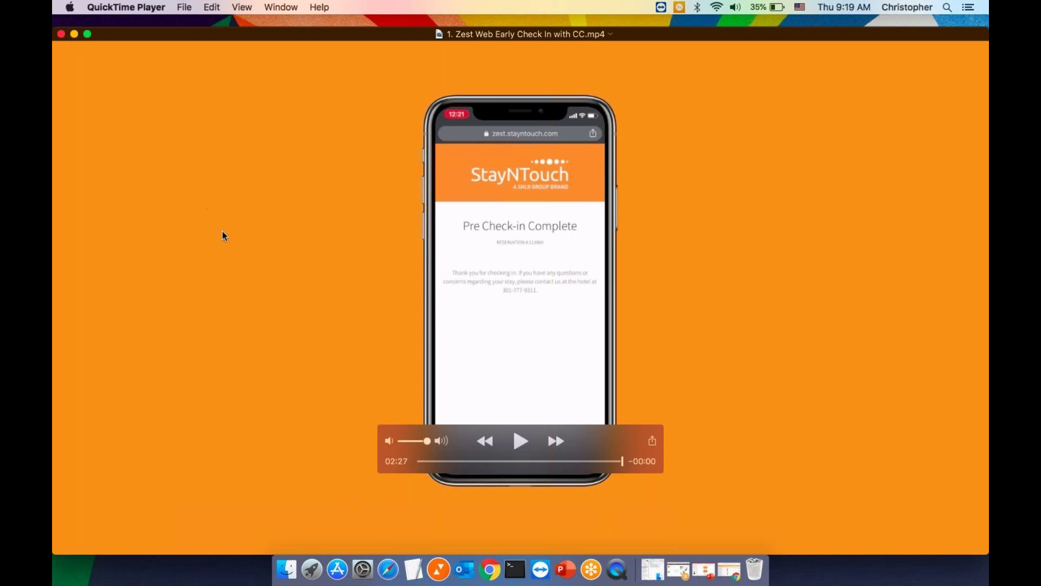
{"action": "left_click", "coordinate": [61, 35]}
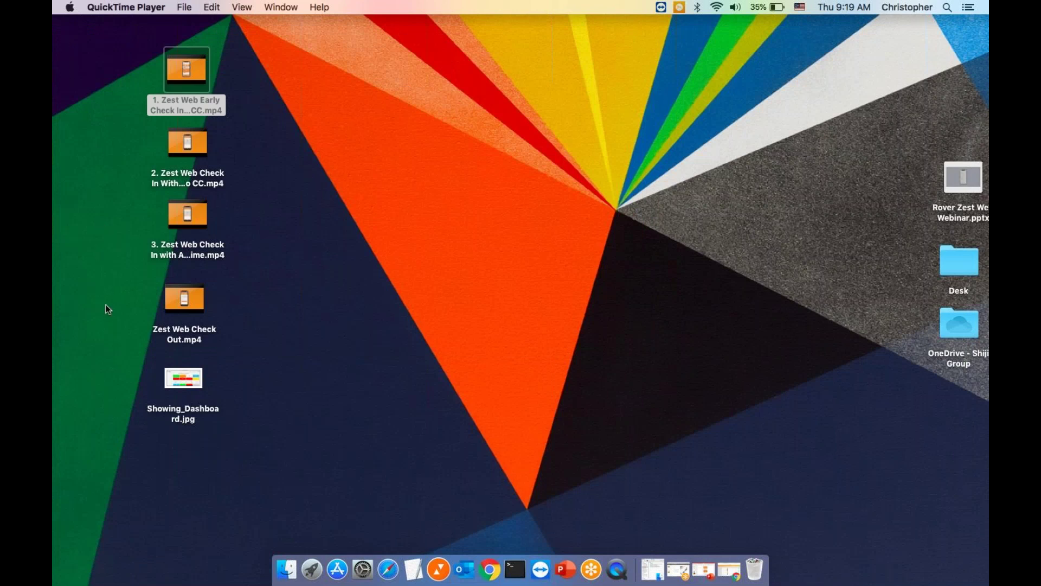
Switch back to Chrome and open the Zest Guest Checkin Setup at its Guest Detail Collection section
{"action": "left_click", "coordinate": [491, 569]}
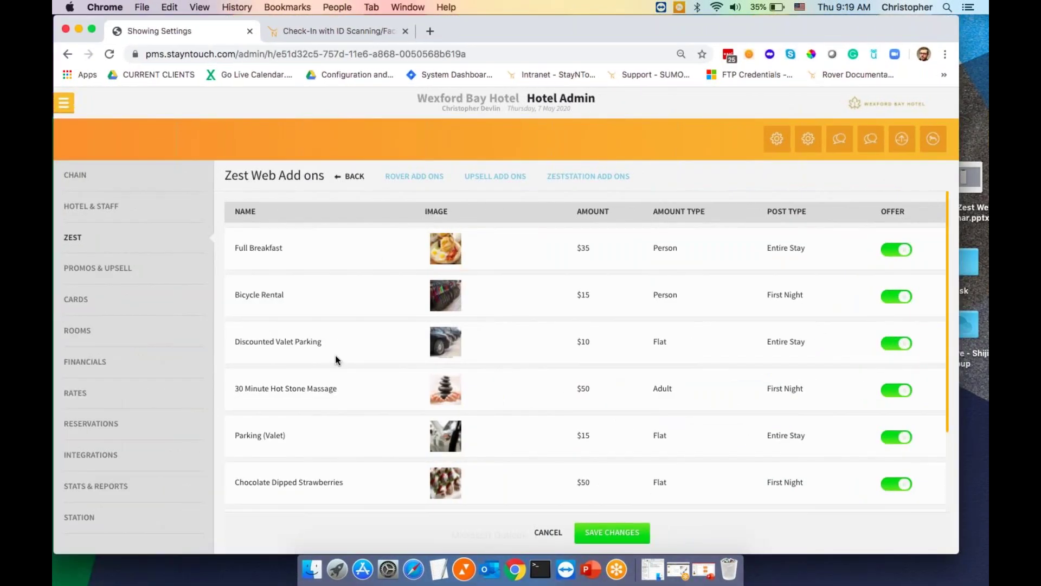
{"action": "left_click", "coordinate": [124, 238]}
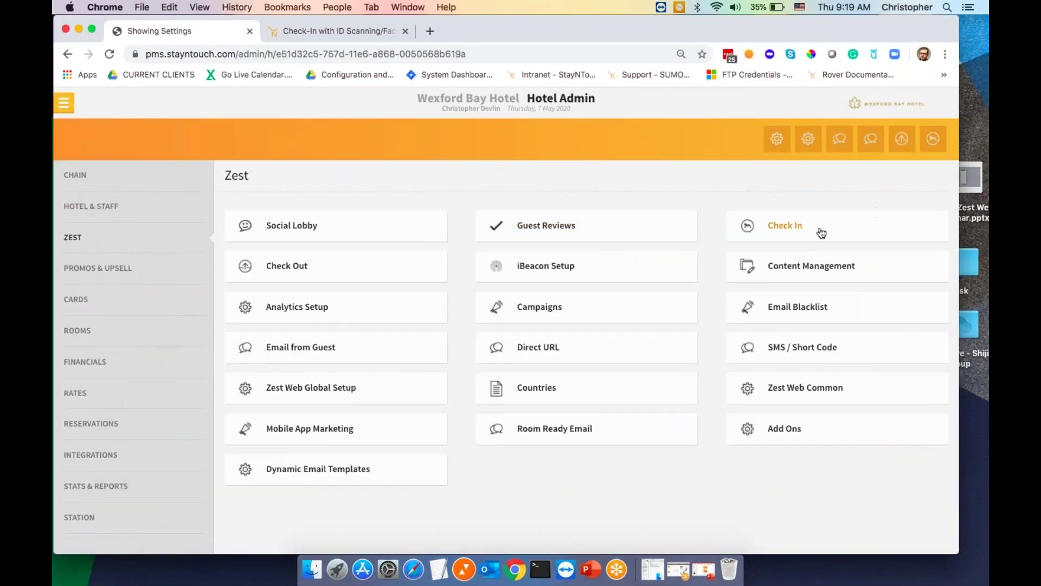
{"action": "left_click", "coordinate": [817, 233]}
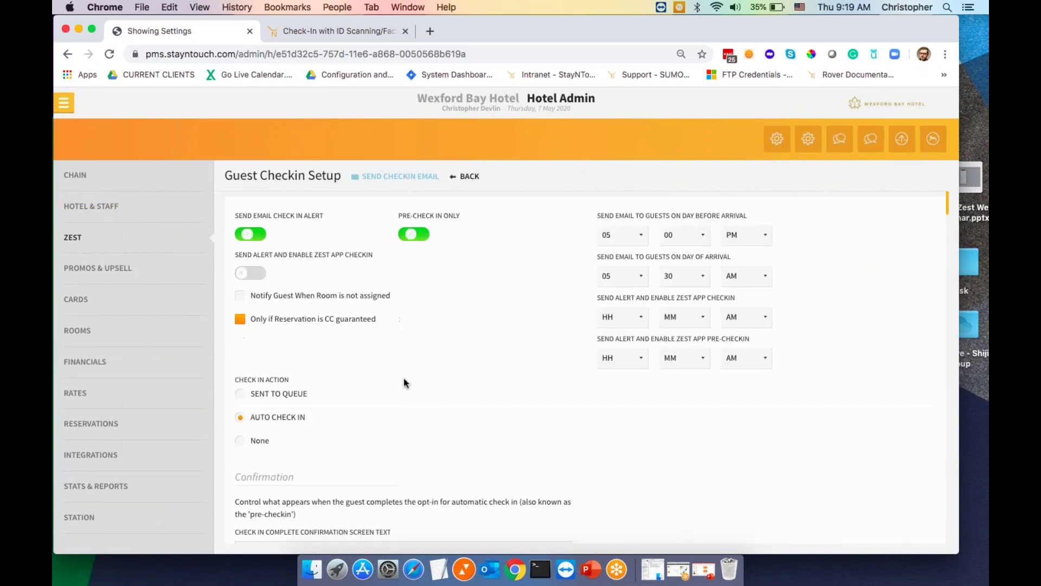
{"action": "scroll", "coordinate": [407, 383], "scroll_direction": "down", "scroll_amount": 5}
{"action": "scroll", "coordinate": [404, 367], "scroll_direction": "down", "scroll_amount": 10}
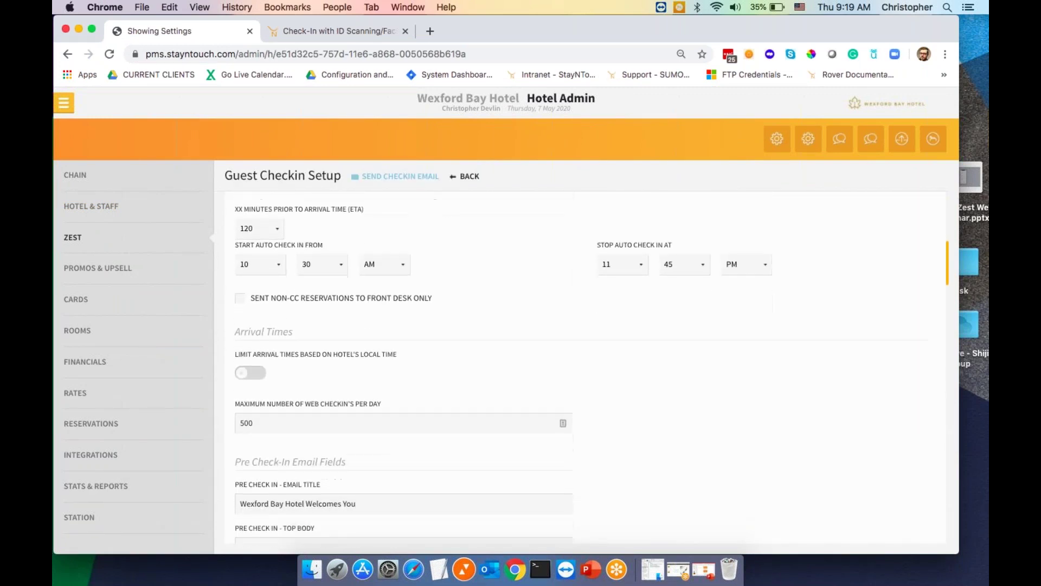
{"action": "scroll", "coordinate": [260, 310], "scroll_direction": "down", "scroll_amount": 6}
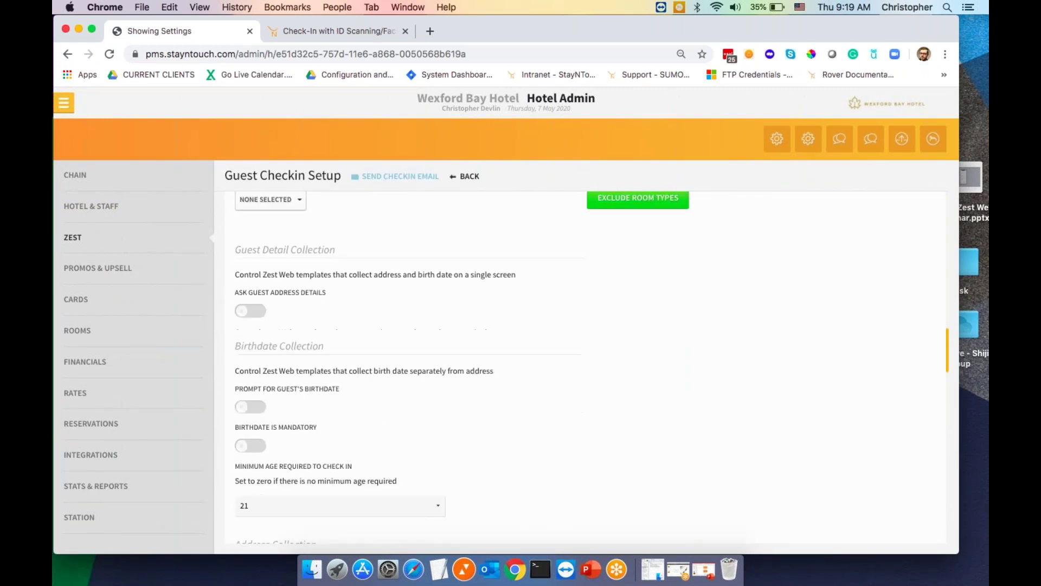
Turn on Ask Guest Address Details, adjust the switches further down the Guest Checkin Setup and save the changes
{"action": "left_click", "coordinate": [260, 310]}
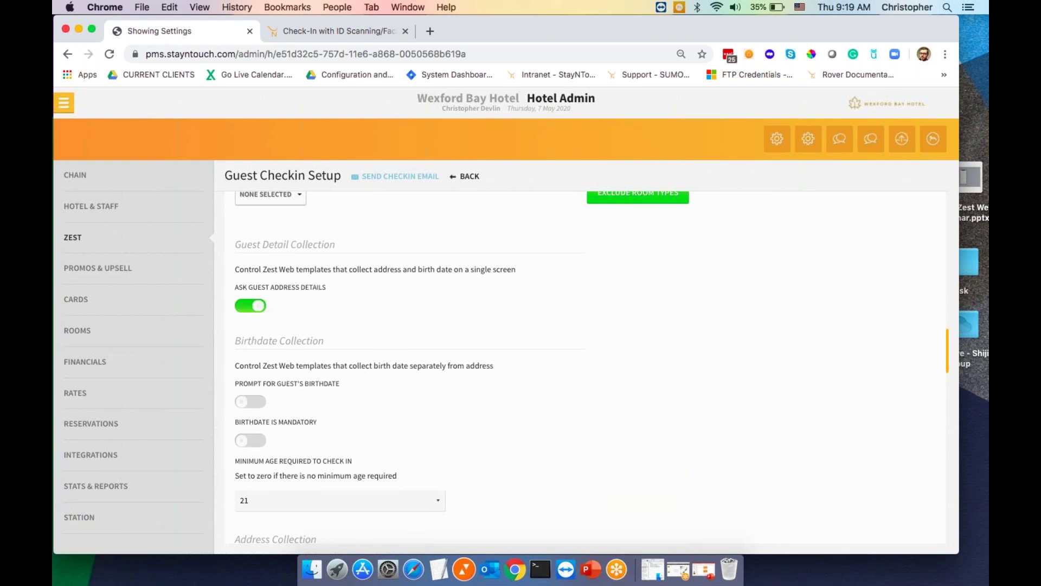
{"action": "scroll", "coordinate": [259, 310], "scroll_direction": "down", "scroll_amount": 4}
{"action": "left_click", "coordinate": [259, 386]}
{"action": "left_click", "coordinate": [250, 482]}
{"action": "scroll", "coordinate": [250, 482], "scroll_direction": "down", "scroll_amount": 2}
{"action": "scroll", "coordinate": [585, 368], "scroll_direction": "down", "scroll_amount": 15}
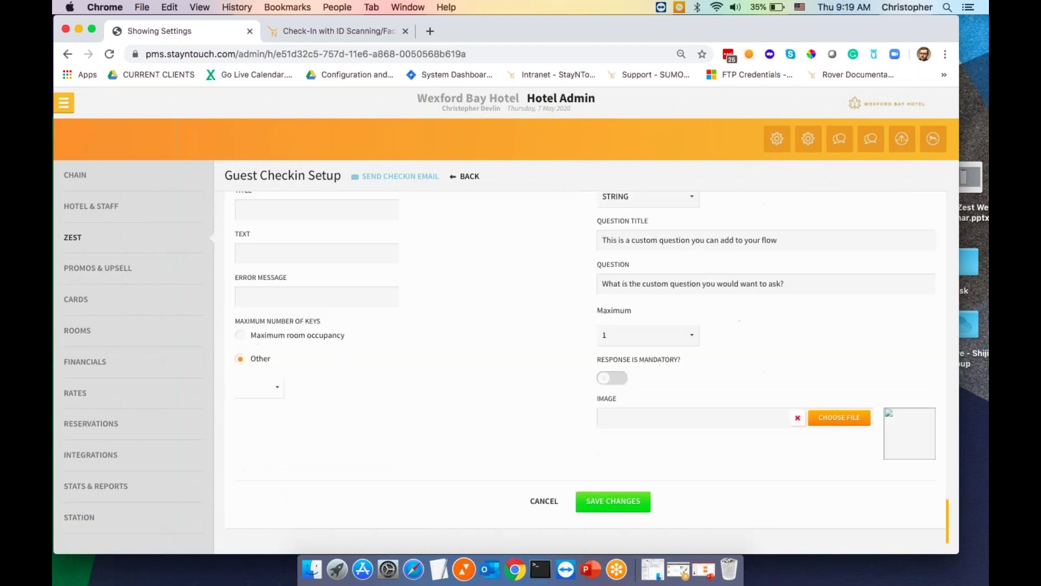
{"action": "left_click", "coordinate": [589, 502]}
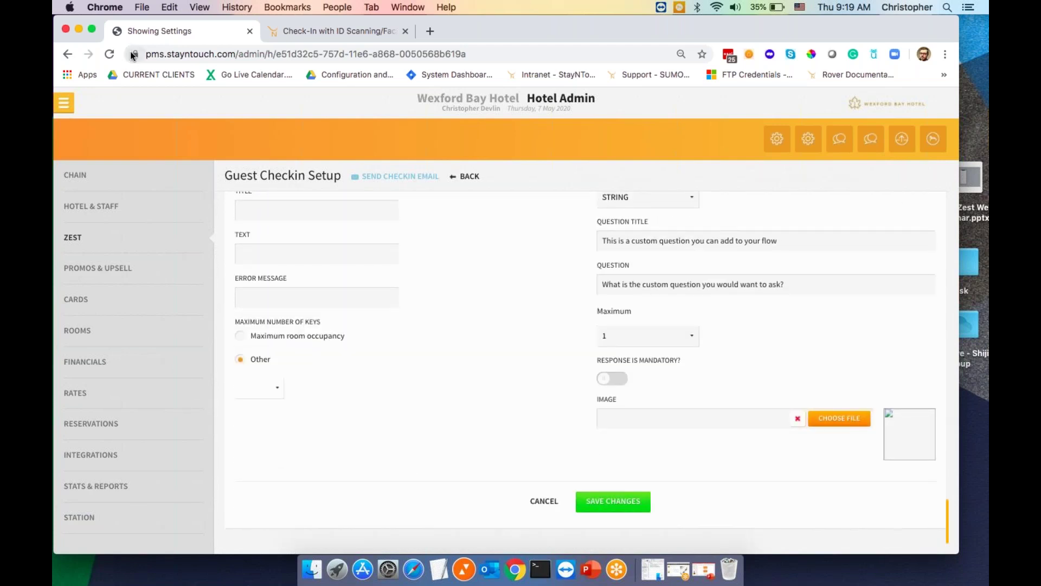
Minimize the browser, play the desktop video "2. Zest Web Check In With Address no CC.mp4" and close it when finished
{"action": "left_click", "coordinate": [78, 29]}
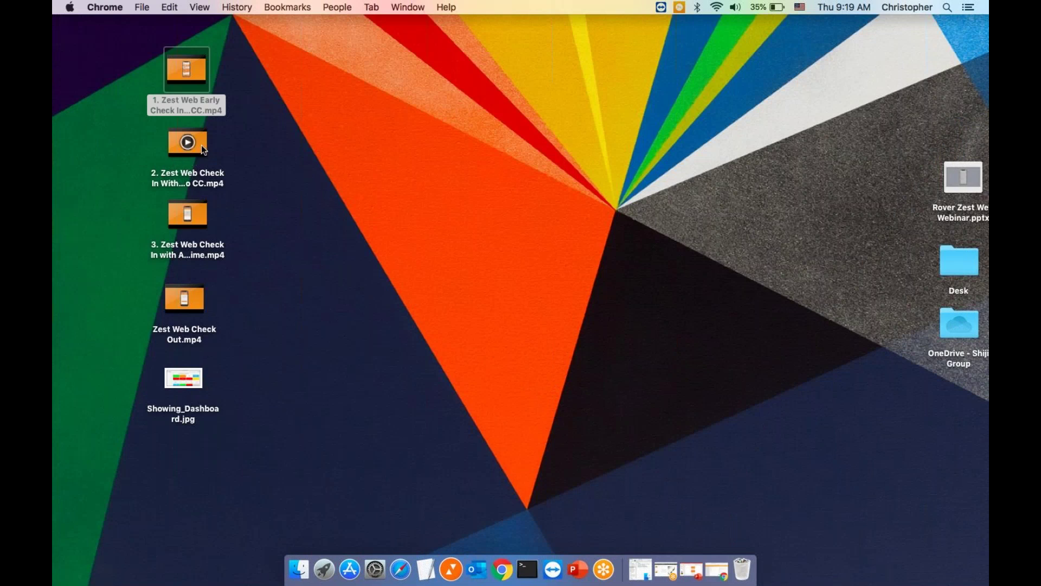
{"action": "double_click", "coordinate": [200, 145]}
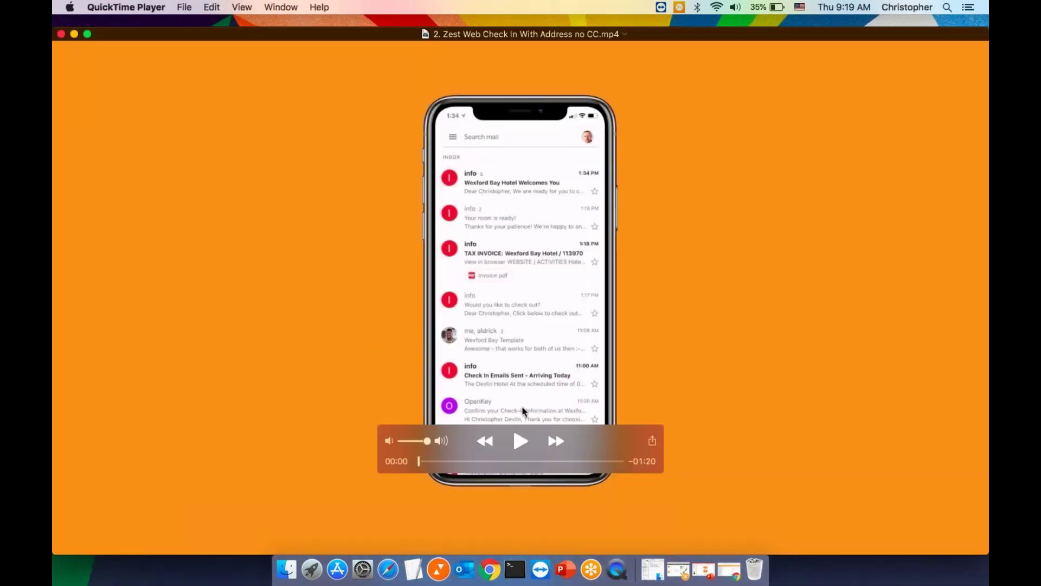
{"action": "left_click", "coordinate": [520, 441]}
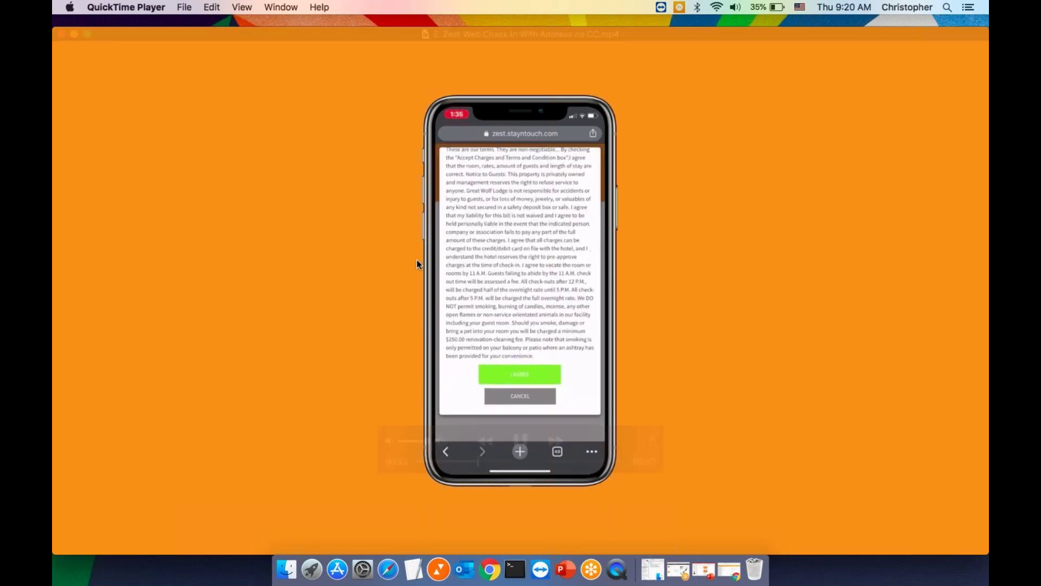
{"action": "mouse_move", "coordinate": [943, 43]}
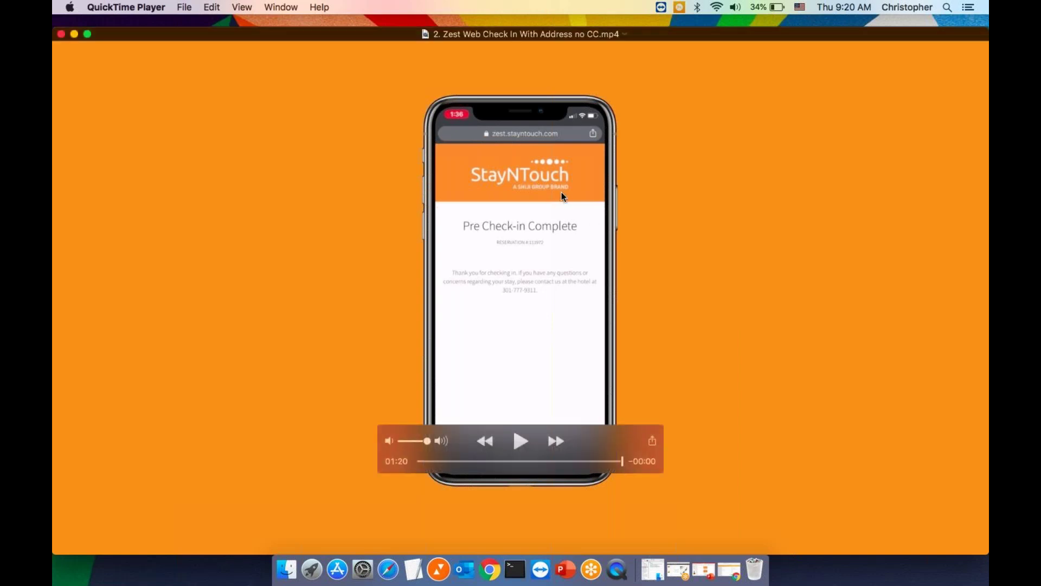
{"action": "left_click", "coordinate": [61, 35]}
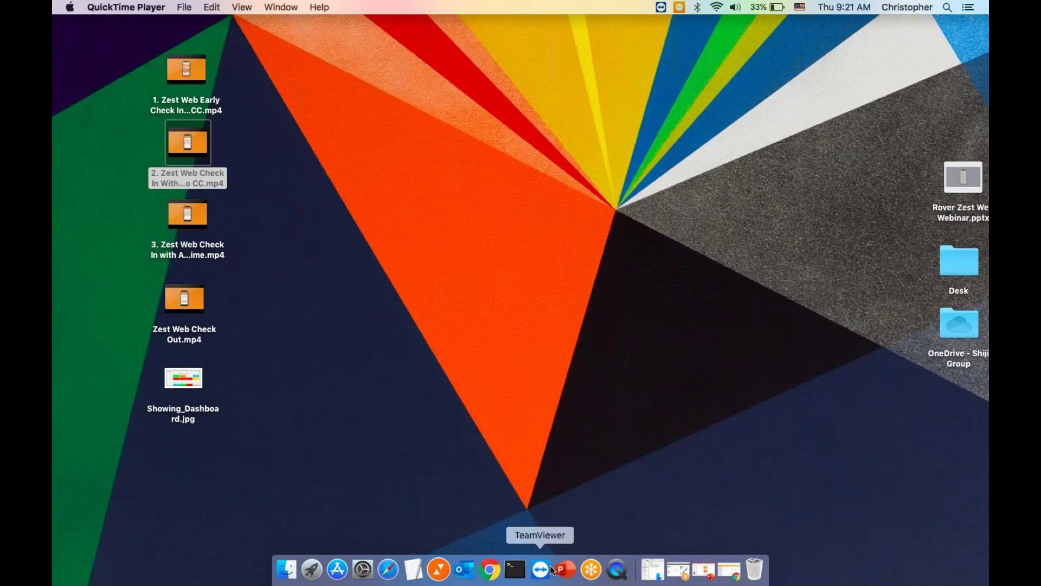
Switch to Chrome, turn on Limit Arrival Times Based on Hotel's Local Time in the Guest Checkin Setup and save the changes
{"action": "left_click", "coordinate": [491, 569]}
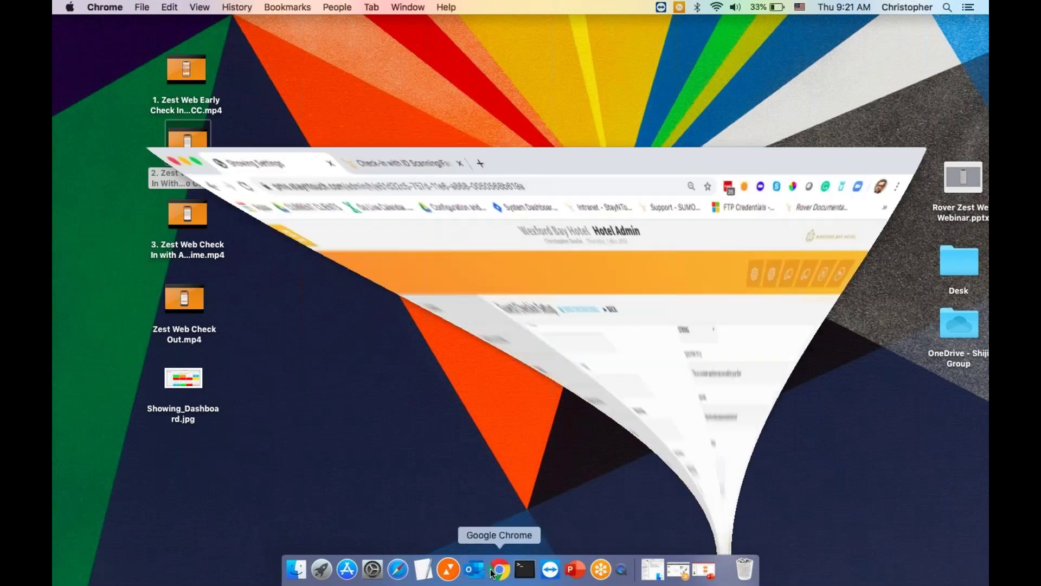
{"action": "scroll", "coordinate": [455, 457], "scroll_direction": "up", "scroll_amount": 2}
{"action": "scroll", "coordinate": [454, 457], "scroll_direction": "up", "scroll_amount": 15}
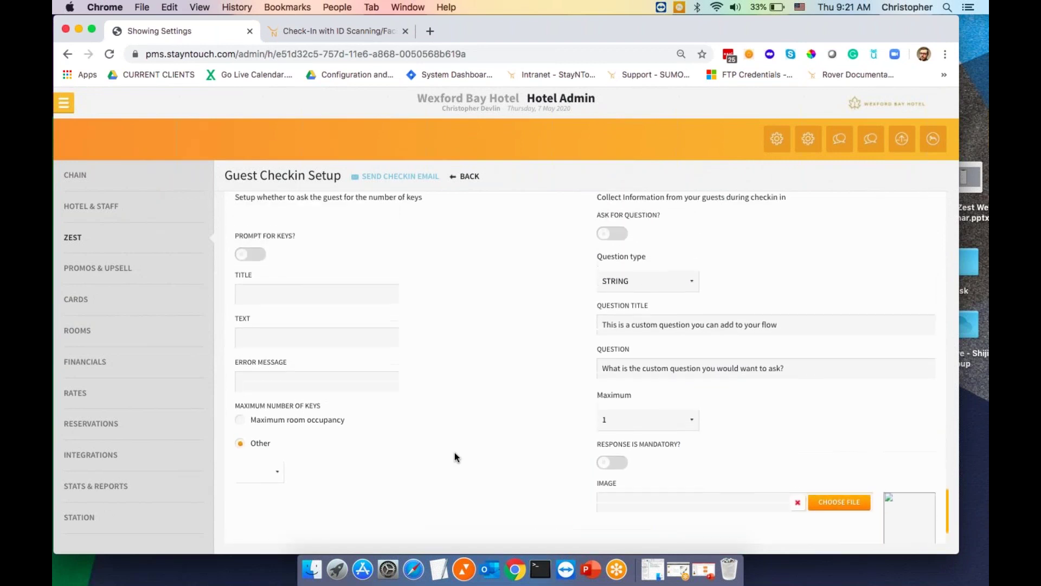
{"action": "scroll", "coordinate": [455, 457], "scroll_direction": "up", "scroll_amount": 15}
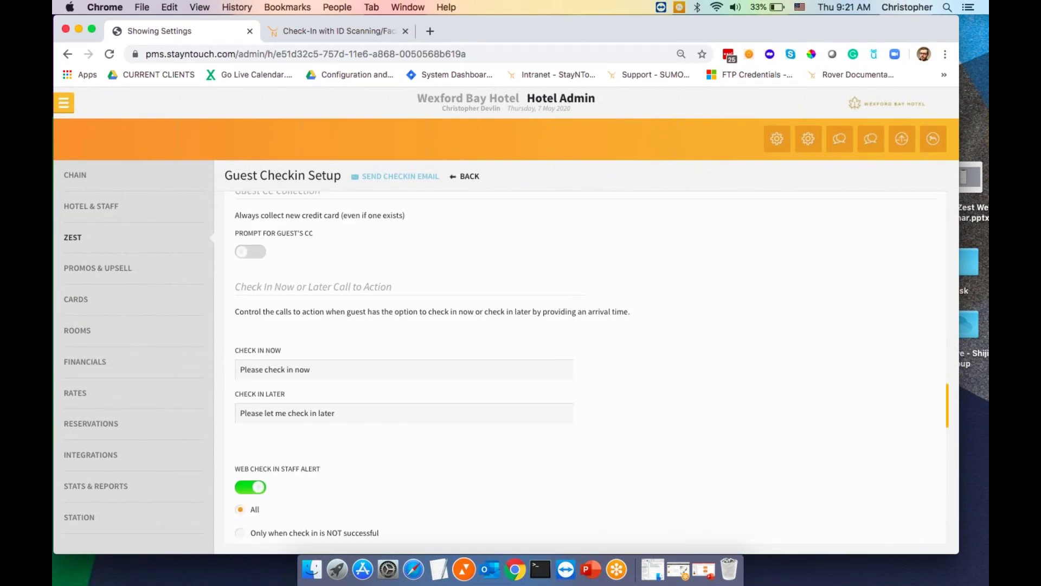
{"action": "scroll", "coordinate": [454, 457], "scroll_direction": "up", "scroll_amount": 15}
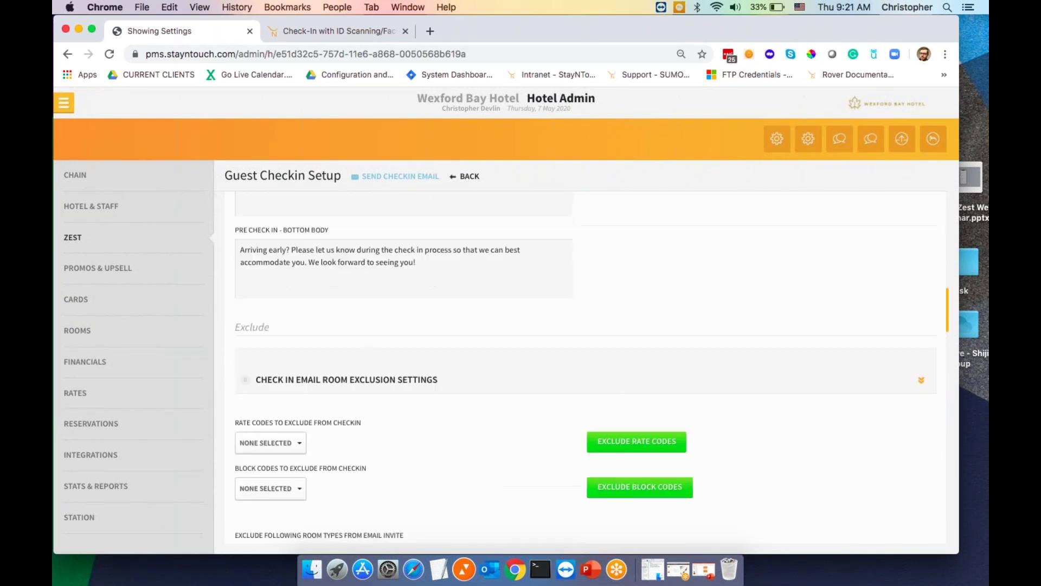
{"action": "scroll", "coordinate": [586, 369], "scroll_direction": "up", "scroll_amount": 10}
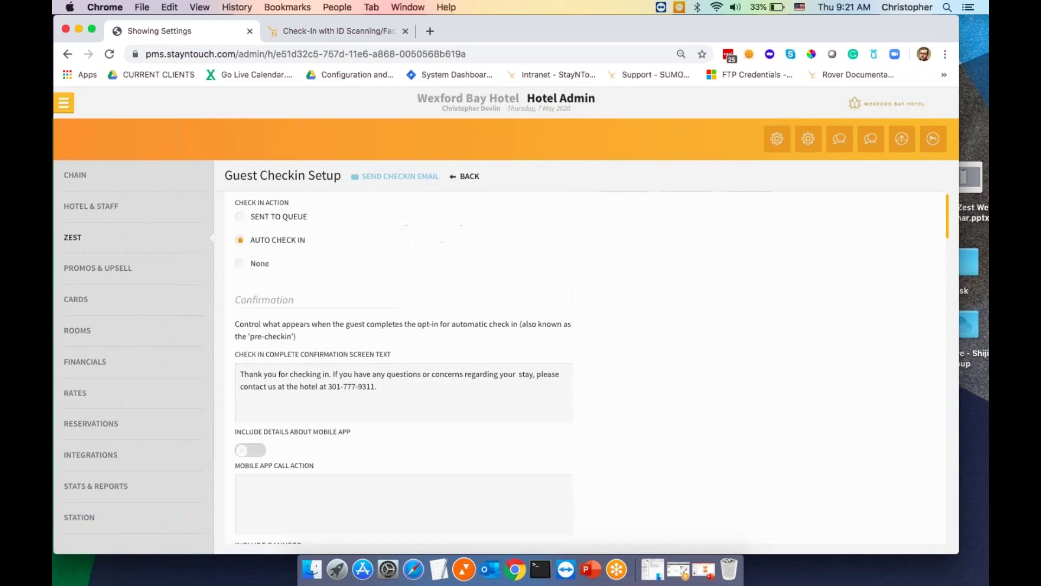
{"action": "scroll", "coordinate": [580, 358], "scroll_direction": "down", "scroll_amount": 15}
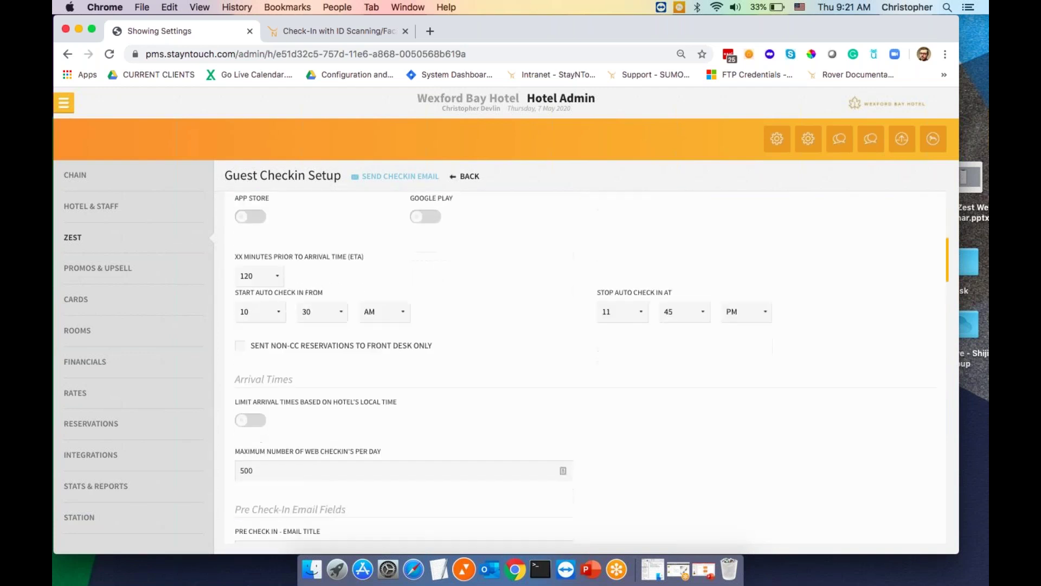
{"action": "scroll", "coordinate": [581, 363], "scroll_direction": "down", "scroll_amount": 10}
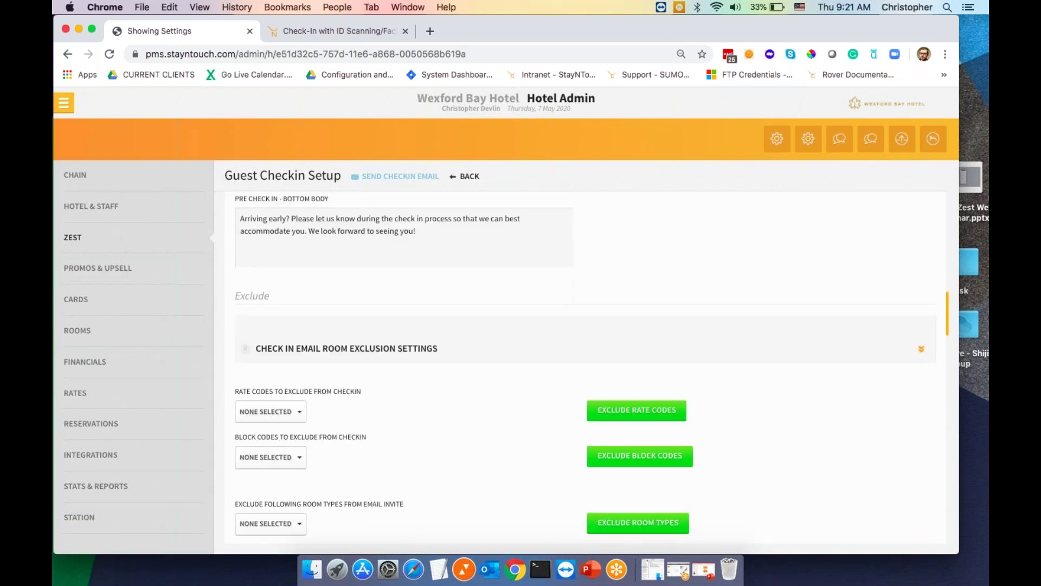
{"action": "scroll", "coordinate": [580, 363], "scroll_direction": "up", "scroll_amount": 6}
{"action": "scroll", "coordinate": [302, 340], "scroll_direction": "up", "scroll_amount": 8}
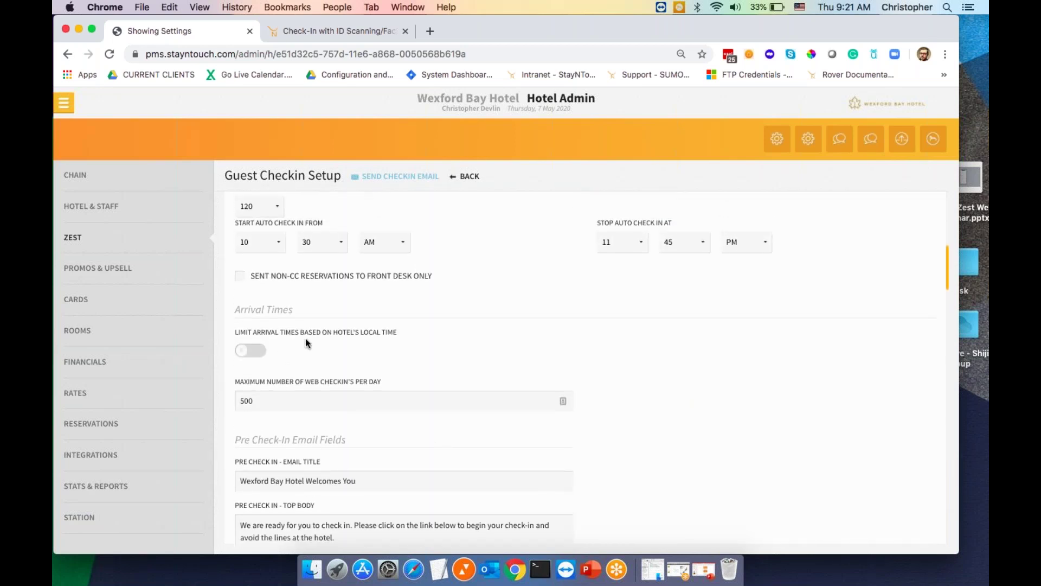
{"action": "left_click", "coordinate": [258, 355]}
{"action": "scroll", "coordinate": [357, 372], "scroll_direction": "down", "scroll_amount": 8}
{"action": "scroll", "coordinate": [358, 372], "scroll_direction": "down", "scroll_amount": 15}
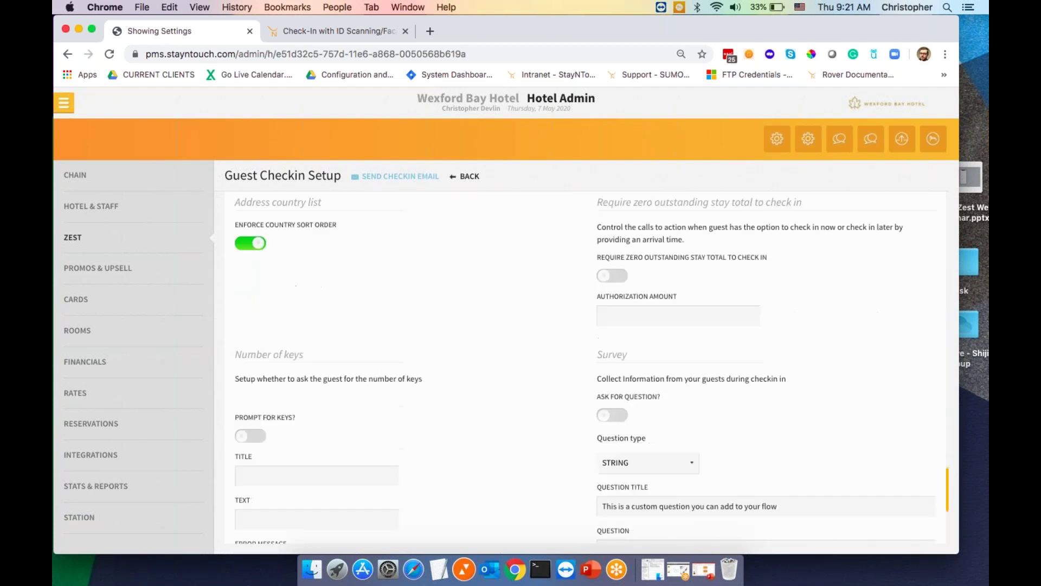
{"action": "scroll", "coordinate": [543, 369], "scroll_direction": "down", "scroll_amount": 5}
{"action": "left_click", "coordinate": [595, 500]}
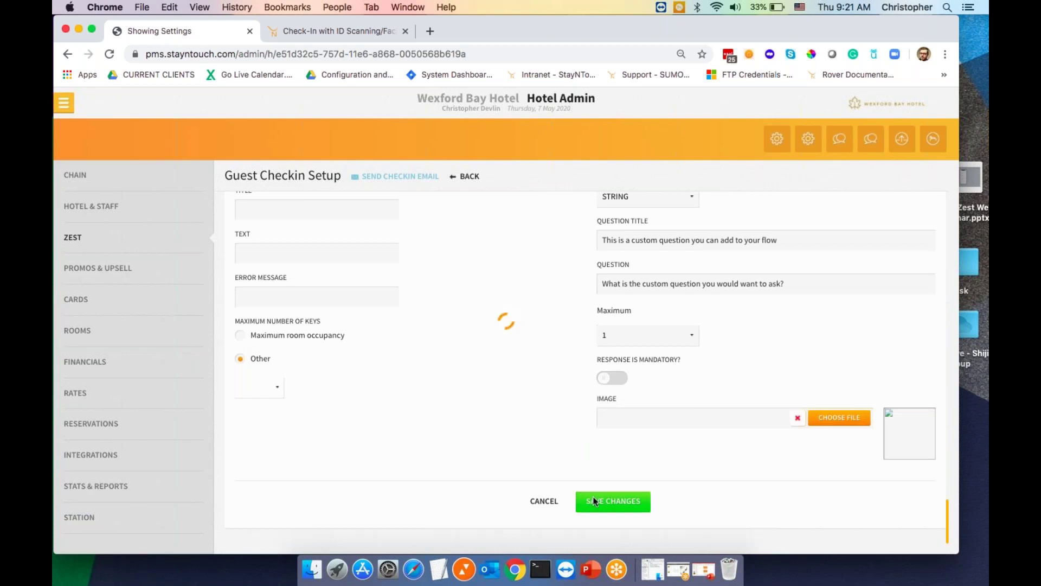
Open the Early Checkin Upsell settings and toggle the switch near the beginning of the form
{"action": "left_click", "coordinate": [154, 272]}
{"action": "left_click", "coordinate": [799, 226]}
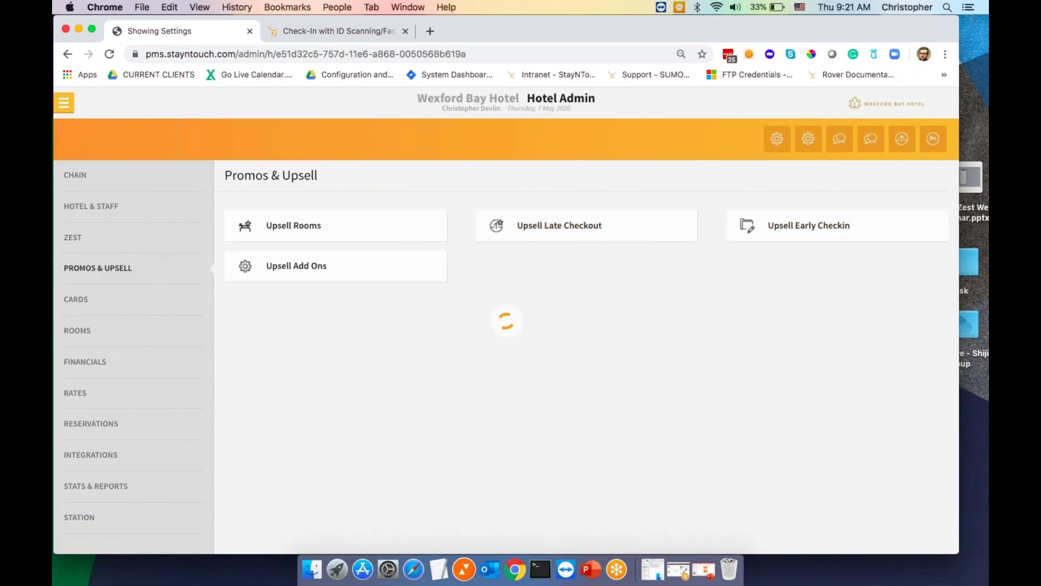
{"action": "left_click", "coordinate": [250, 262]}
{"action": "scroll", "coordinate": [418, 314], "scroll_direction": "down", "scroll_amount": 10}
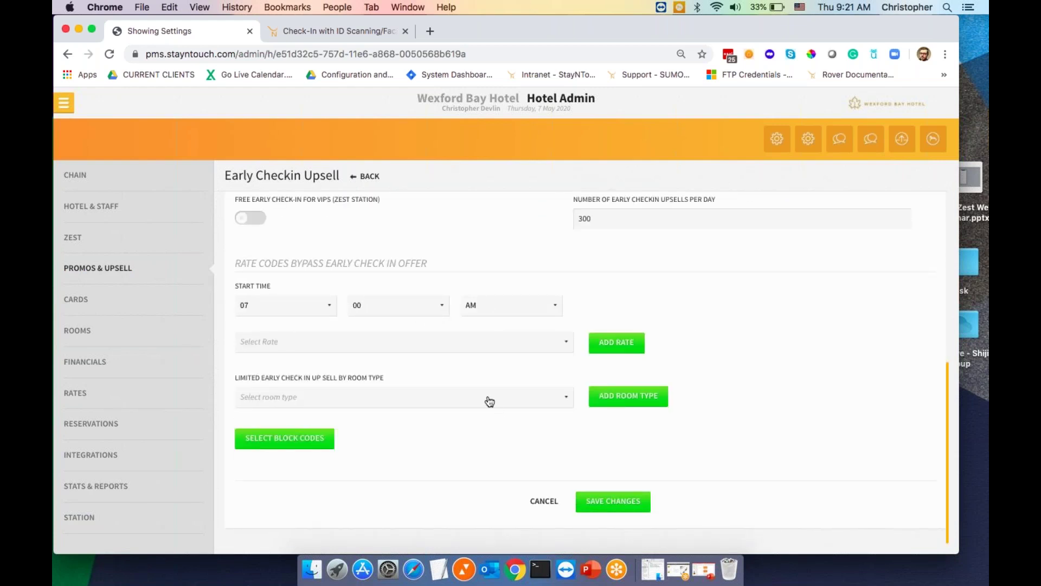
Minimize the browser, play the desktop video "3. Zest Web Check In with Address no early check in limit arrival time.mp4" and close it near its end
{"action": "left_click", "coordinate": [78, 28]}
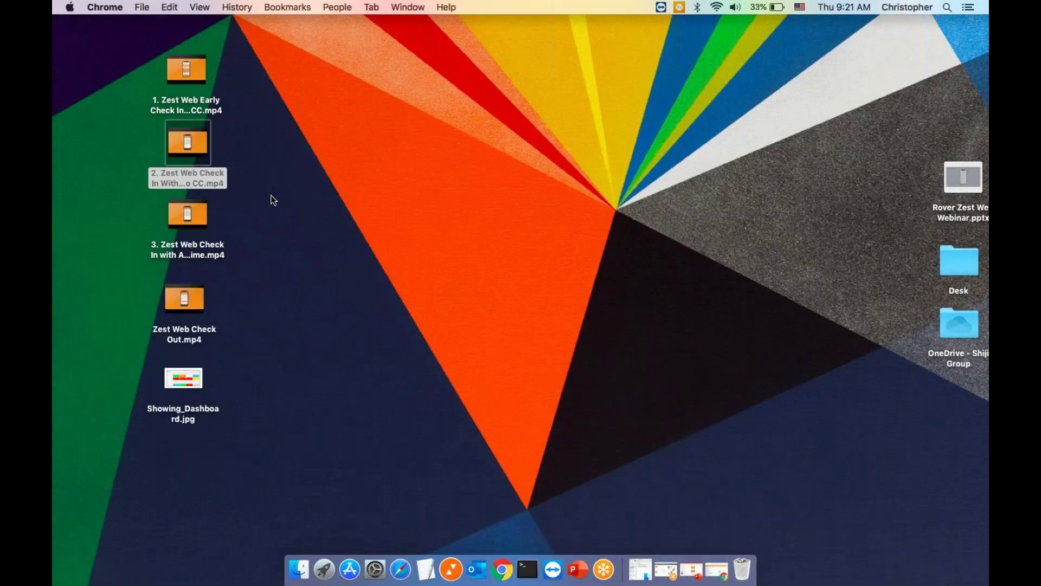
{"action": "double_click", "coordinate": [204, 222]}
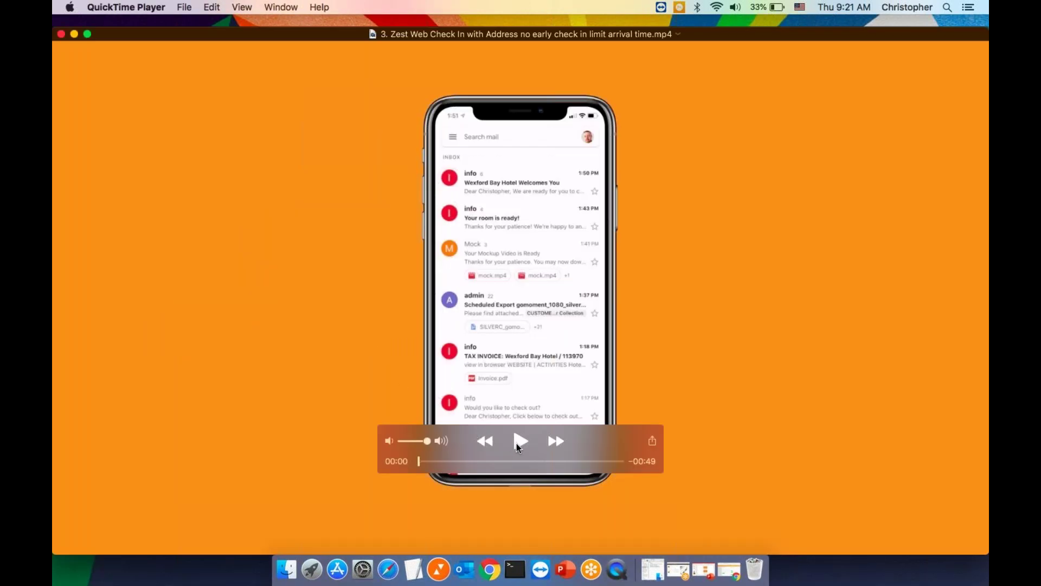
{"action": "left_click", "coordinate": [518, 444]}
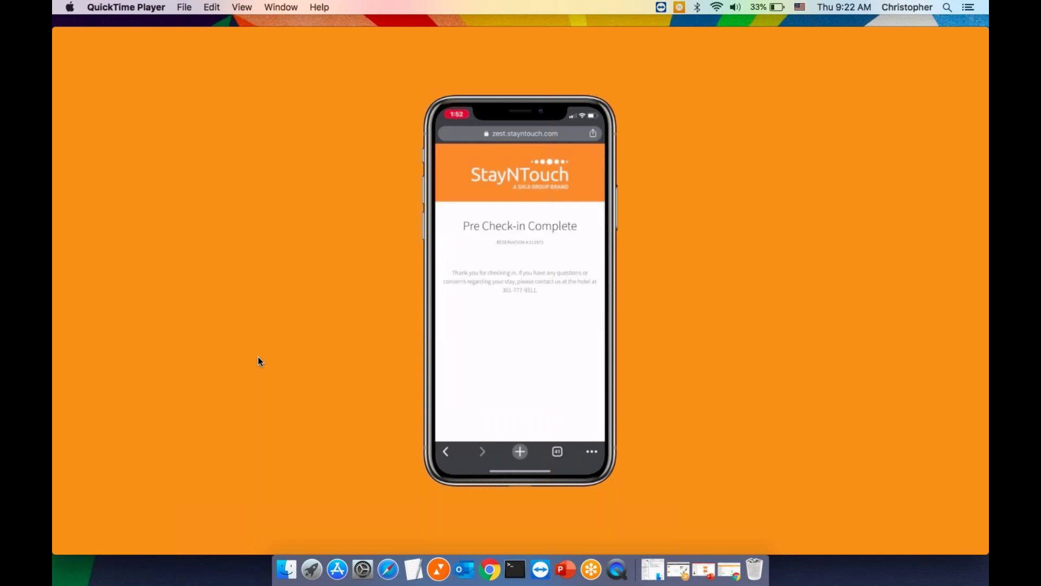
{"action": "mouse_move", "coordinate": [299, 359]}
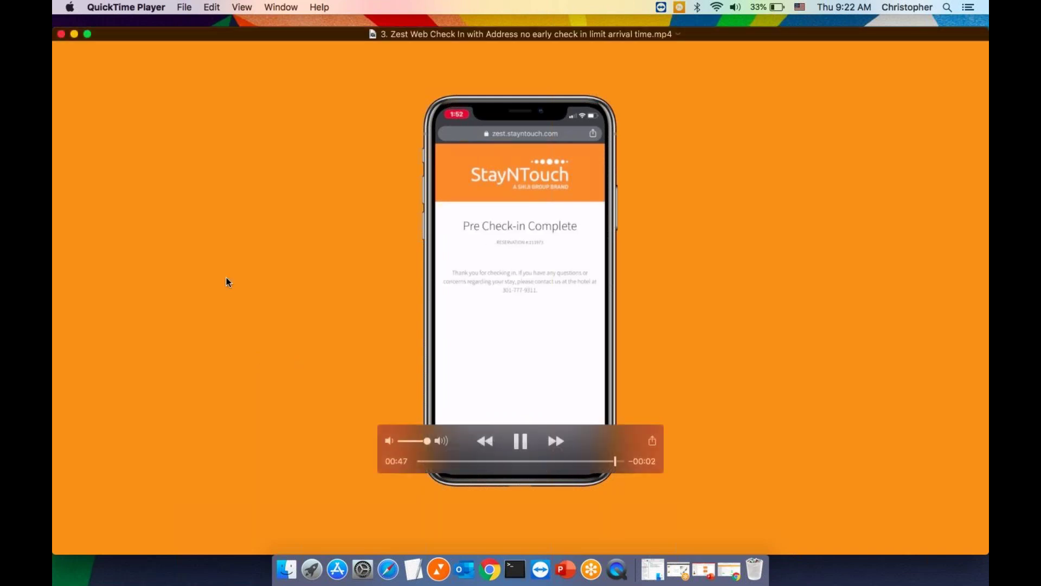
{"action": "left_click", "coordinate": [61, 34]}
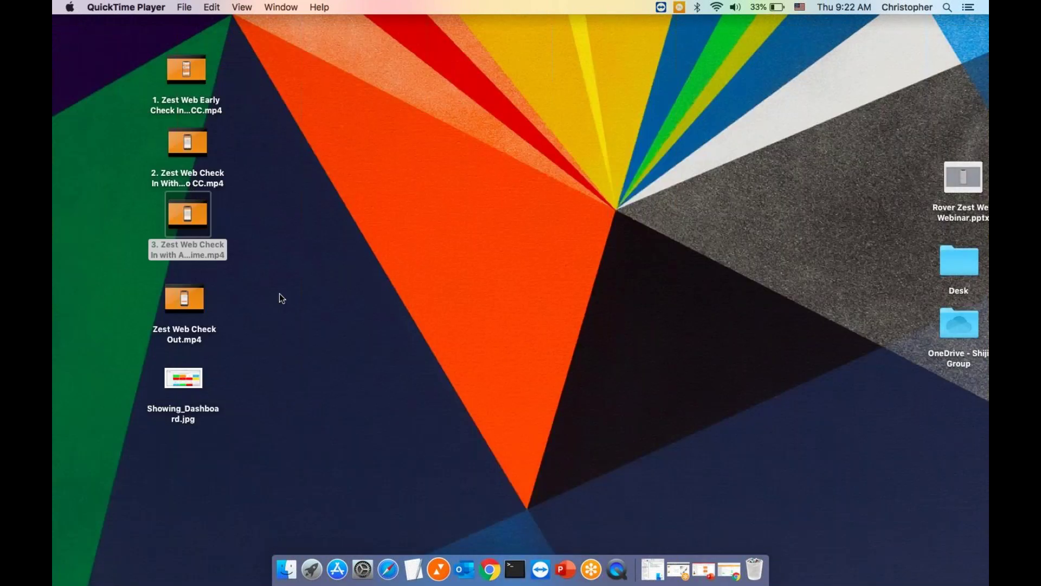
Switch to Chrome, play the Zest Web Mobile Check-In video from the StayNTouch helpdesk article in full screen and exit full screen at its end
{"action": "left_click", "coordinate": [490, 569]}
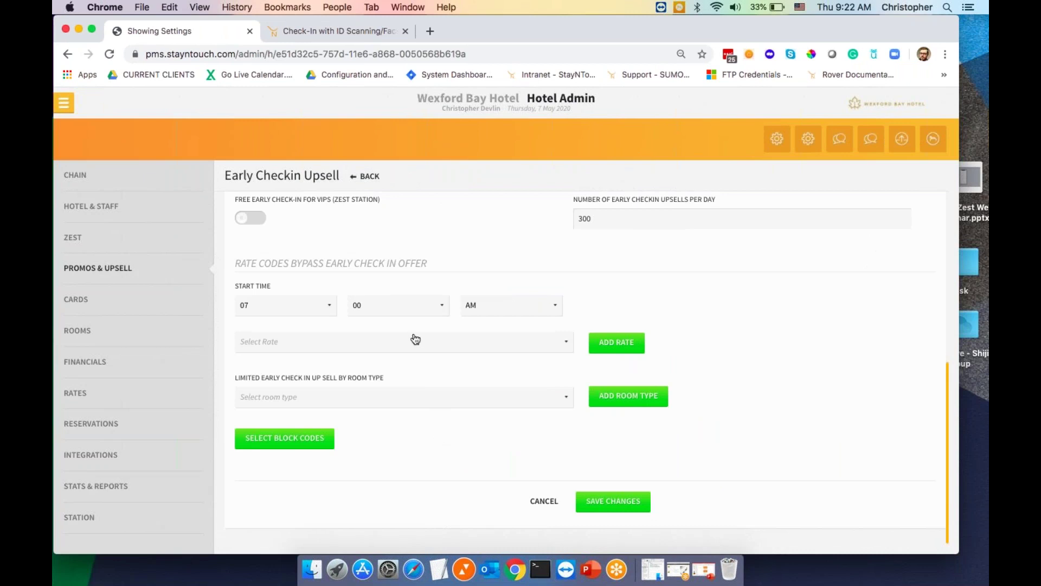
{"action": "left_click", "coordinate": [338, 33]}
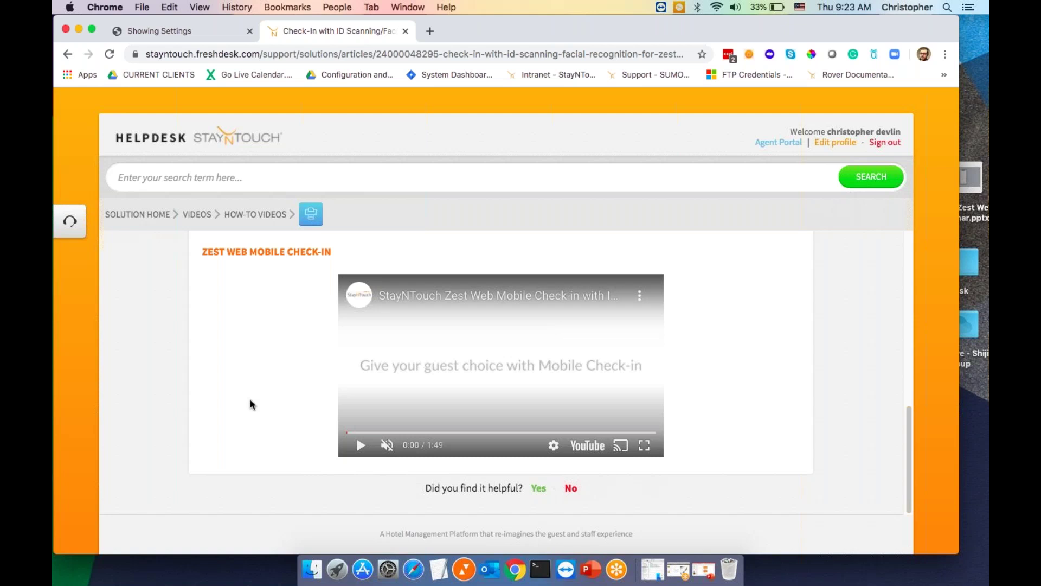
{"action": "left_click", "coordinate": [360, 445]}
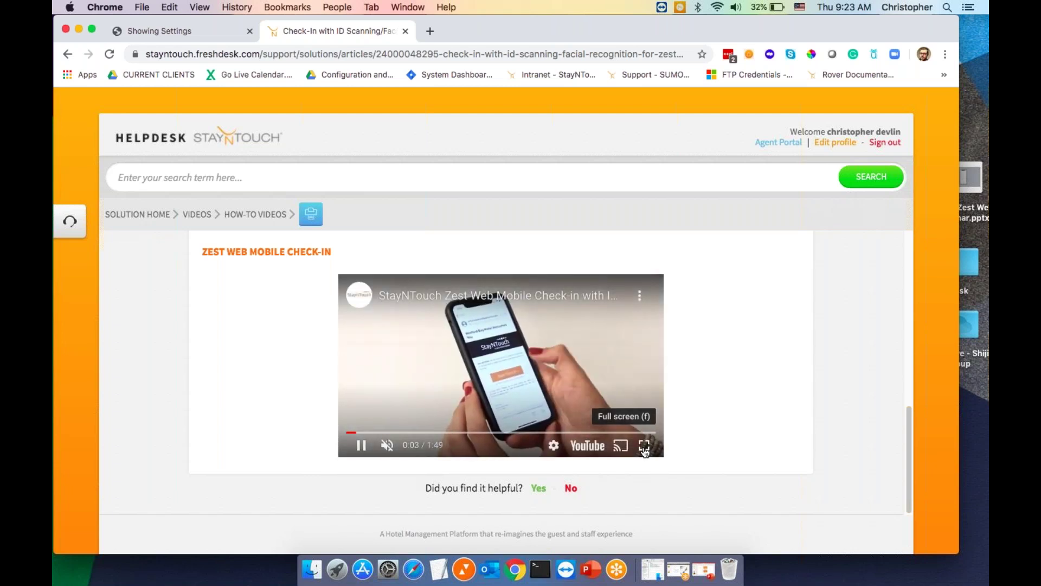
{"action": "left_click", "coordinate": [644, 446]}
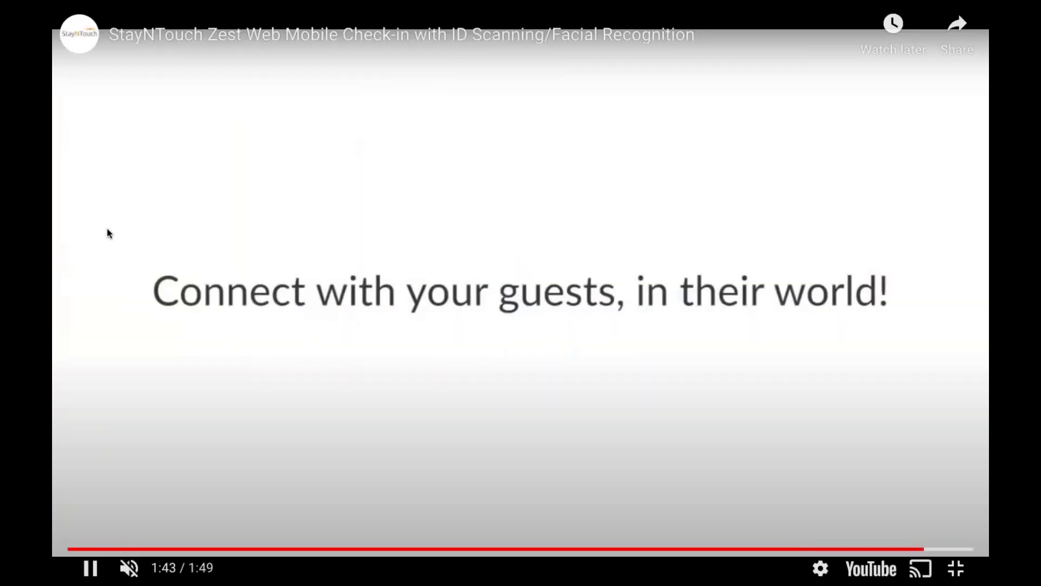
{"action": "key", "text": "Escape"}
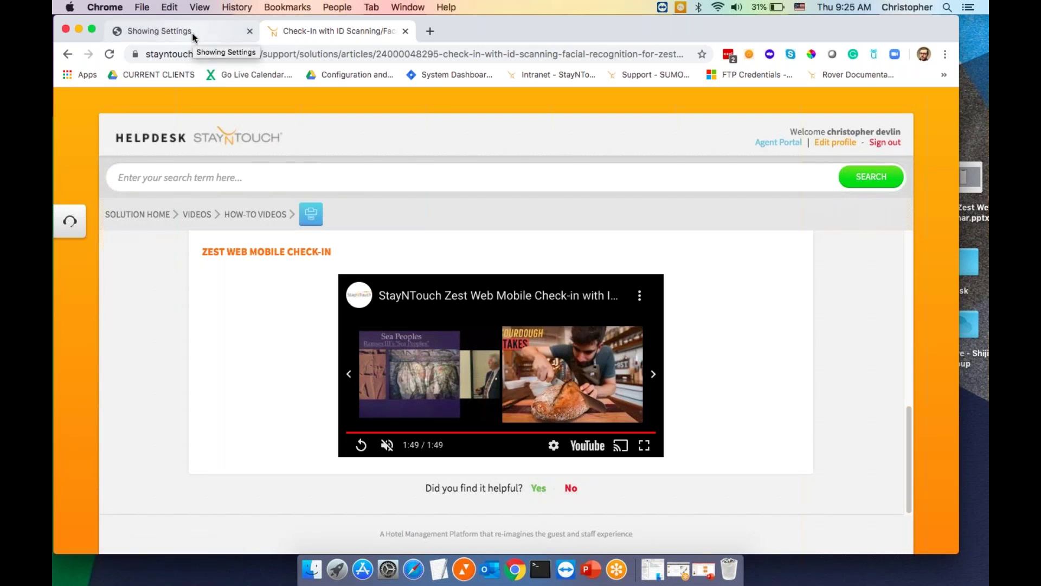
Minimize the browser and switch to the Rover Zest Web Webinar presentation in PowerPoint
{"action": "left_click", "coordinate": [81, 28]}
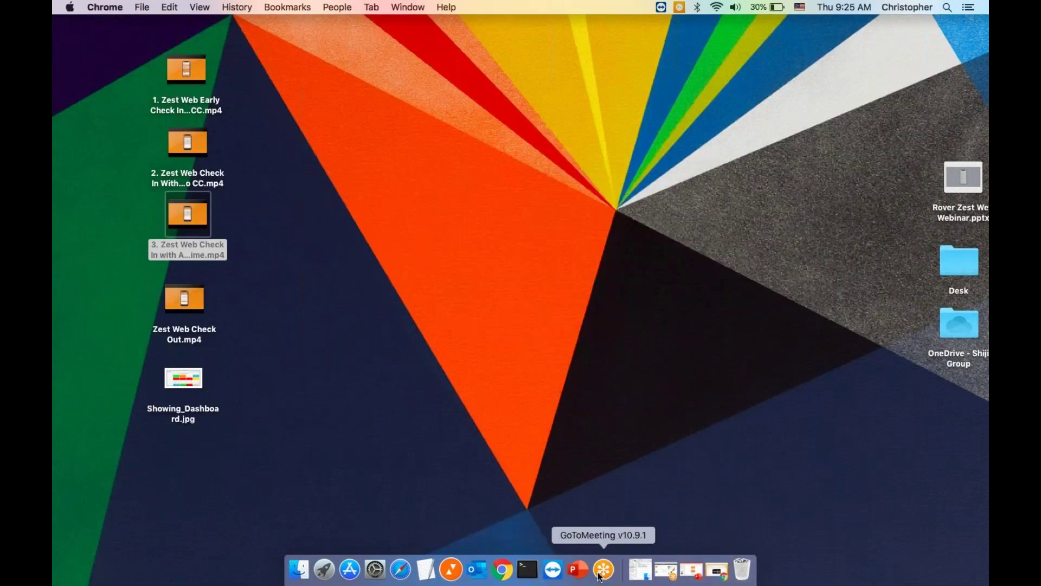
{"action": "left_click", "coordinate": [578, 571]}
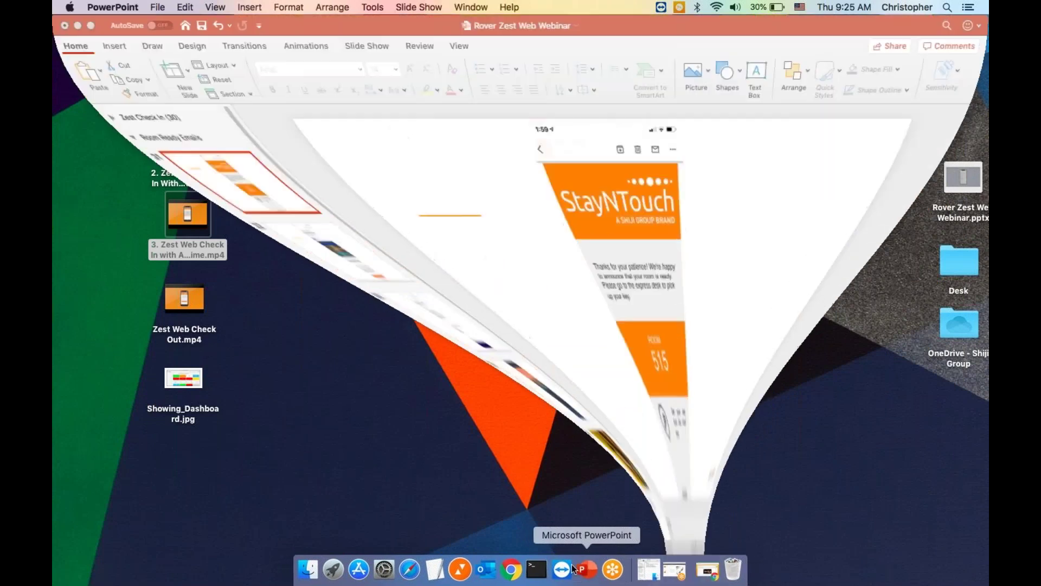
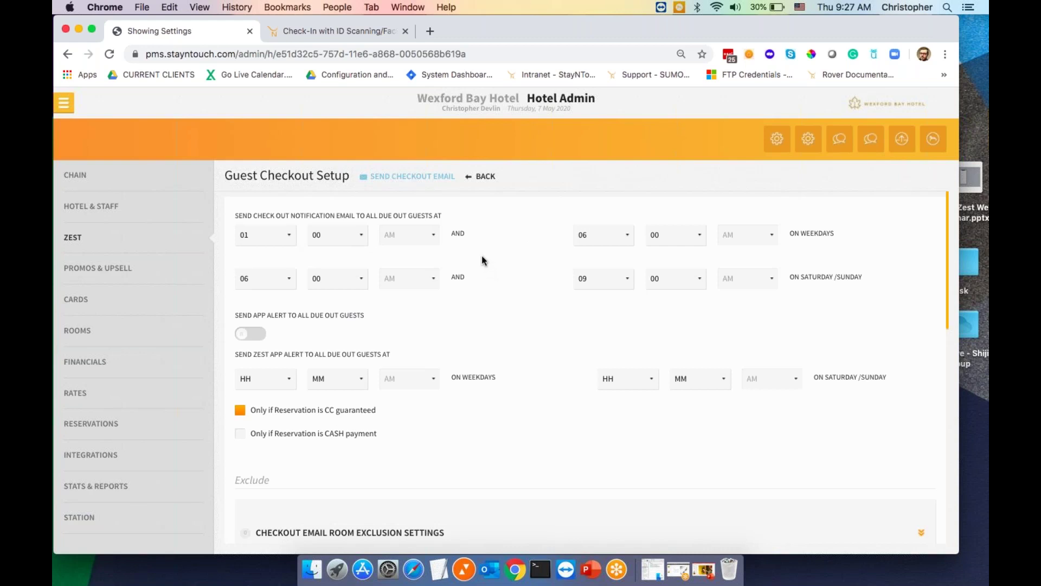
Review the Guest Checkout Setup, including notification times, room type exclusions, staff alert, alert e-mail accounts, checkout URL and room number verification instructions
{"action": "scroll", "coordinate": [484, 261], "scroll_direction": "down", "scroll_amount": 5}
{"action": "scroll", "coordinate": [481, 261], "scroll_direction": "down", "scroll_amount": 5}
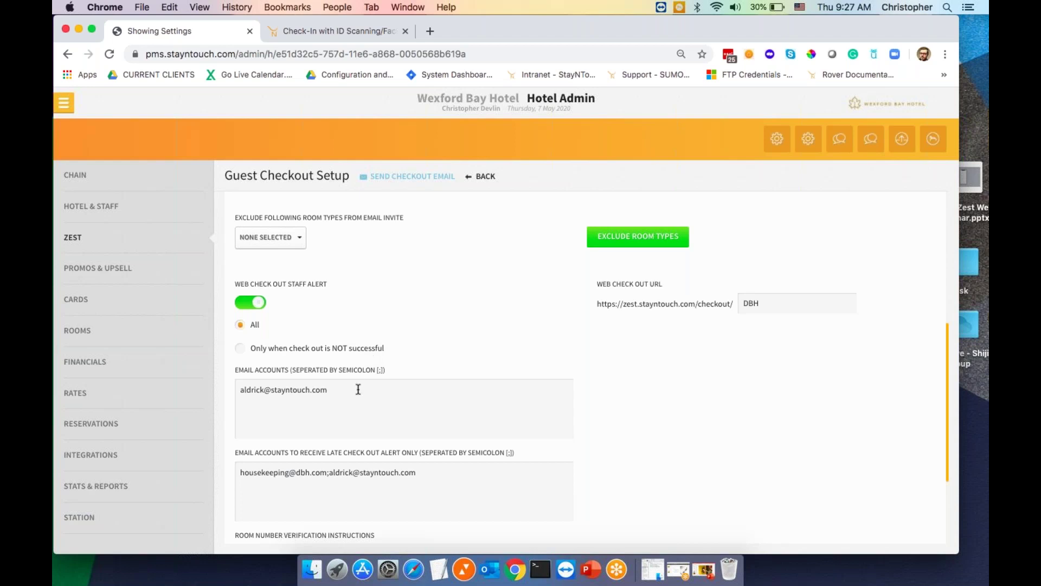
{"action": "scroll", "coordinate": [358, 389], "scroll_direction": "down", "scroll_amount": 2}
{"action": "scroll", "coordinate": [358, 390], "scroll_direction": "down", "scroll_amount": 1}
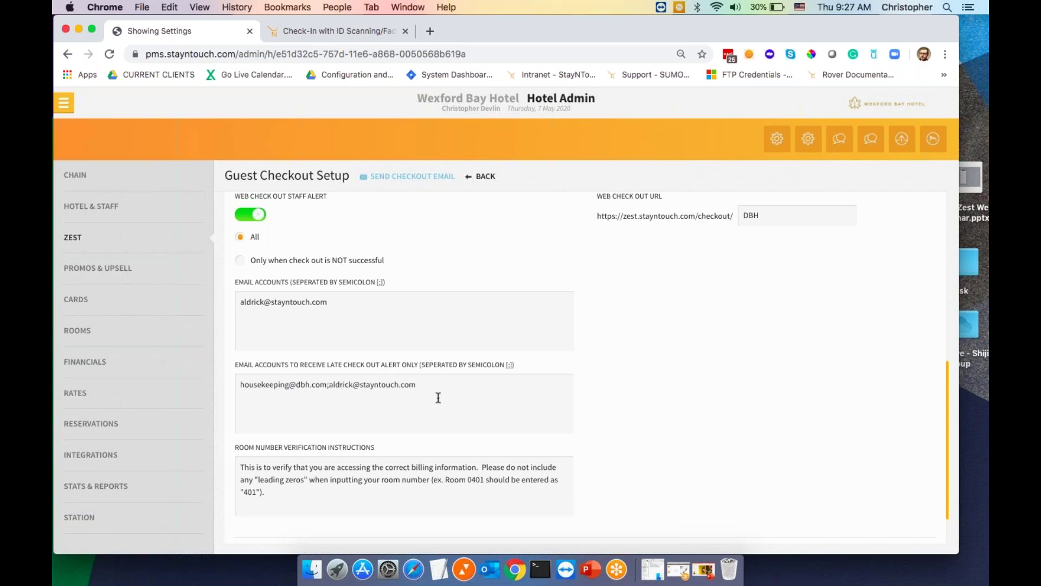
{"action": "scroll", "coordinate": [442, 397], "scroll_direction": "down", "scroll_amount": 2}
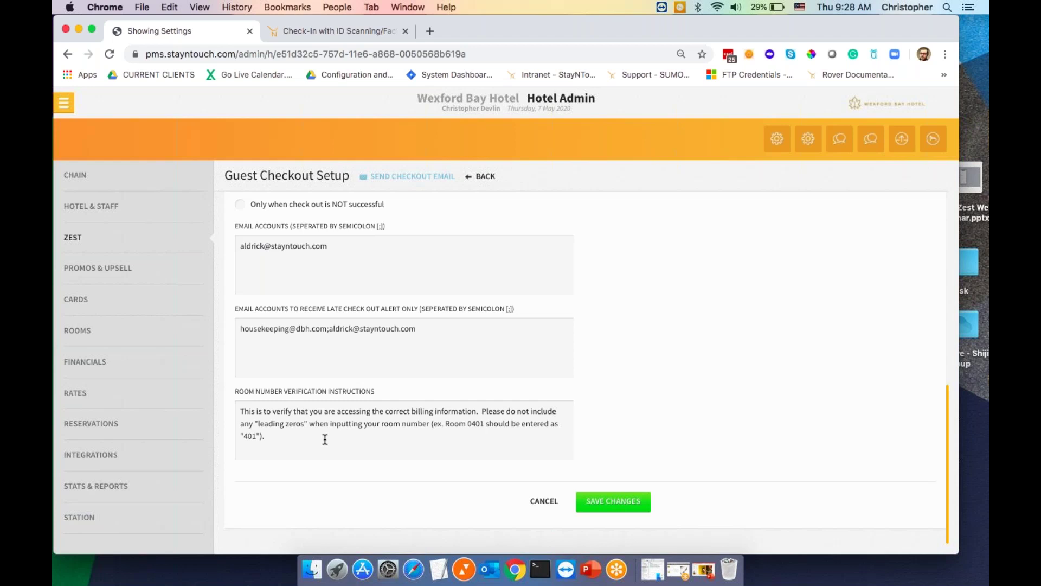
{"action": "scroll", "coordinate": [325, 439], "scroll_direction": "up", "scroll_amount": 5}
{"action": "scroll", "coordinate": [326, 439], "scroll_direction": "down", "scroll_amount": 1}
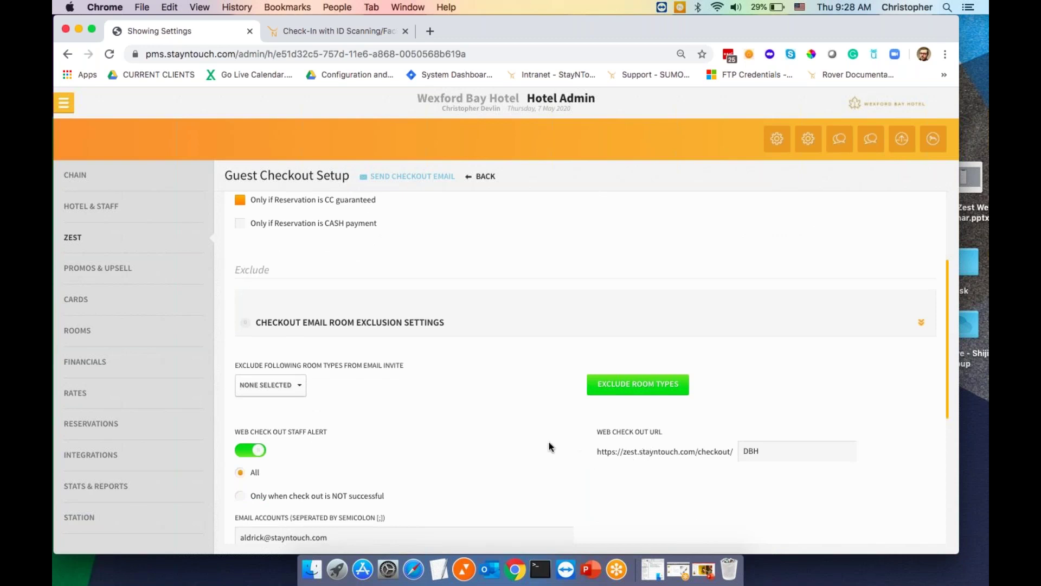
{"action": "scroll", "coordinate": [548, 441], "scroll_direction": "up", "scroll_amount": 4}
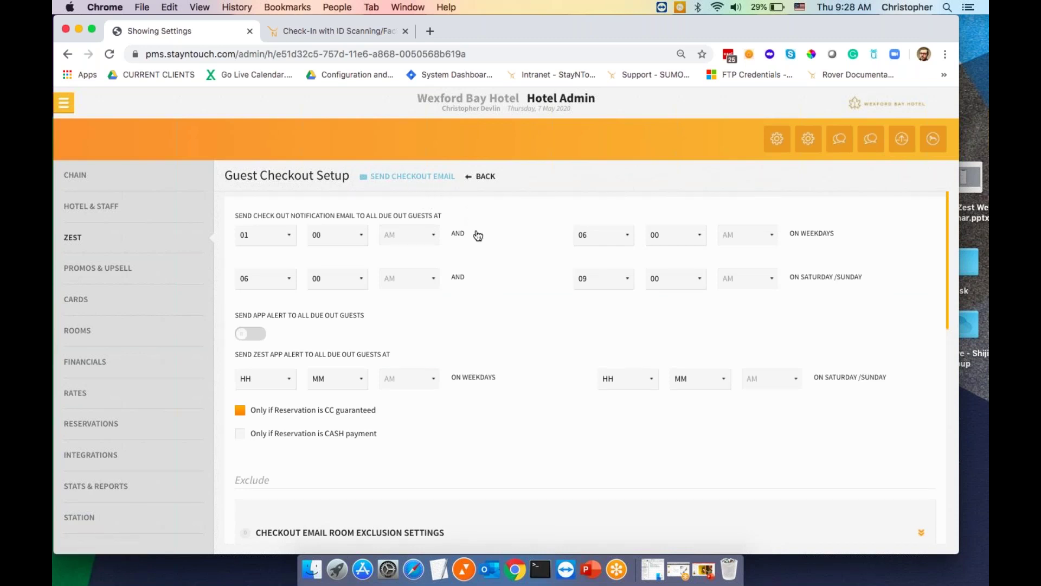
Send the checkout email to the guest in room 5000 from the Guests Checking Out list and return to the Guest Checkout Setup
{"action": "left_click", "coordinate": [416, 182]}
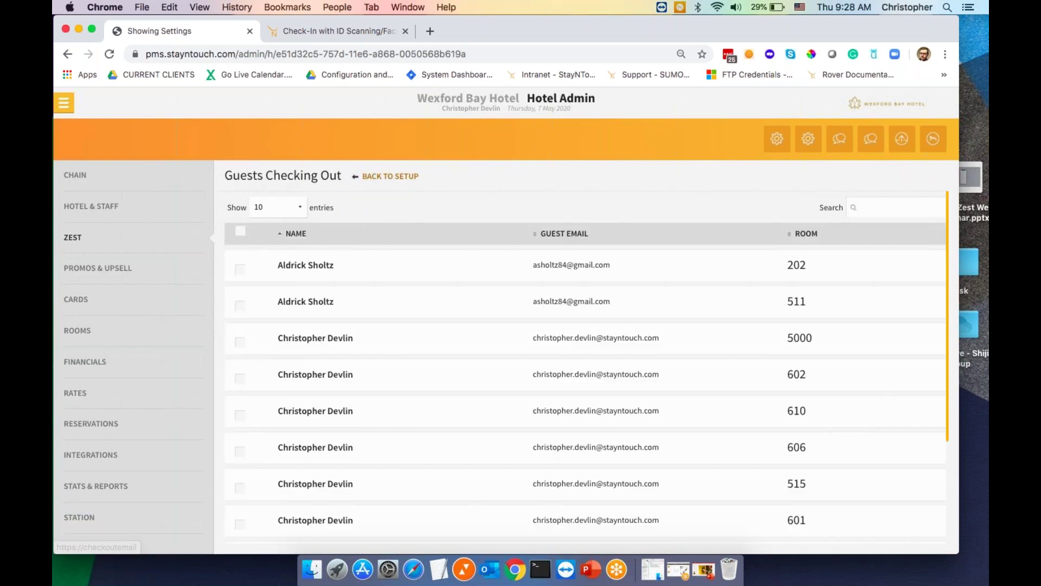
{"action": "scroll", "coordinate": [586, 364], "scroll_direction": "down", "scroll_amount": 5}
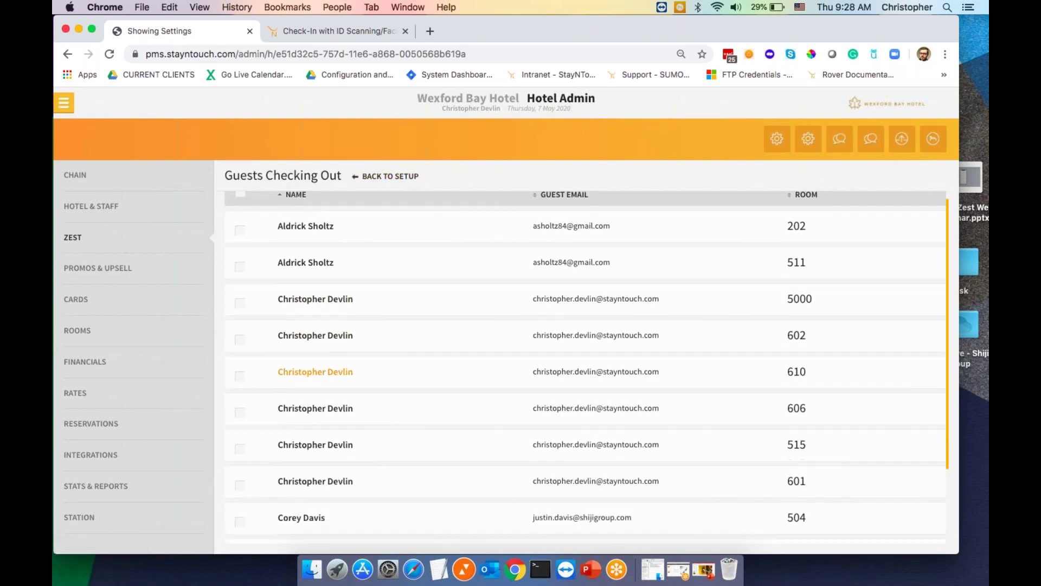
{"action": "scroll", "coordinate": [586, 363], "scroll_direction": "up", "scroll_amount": 4}
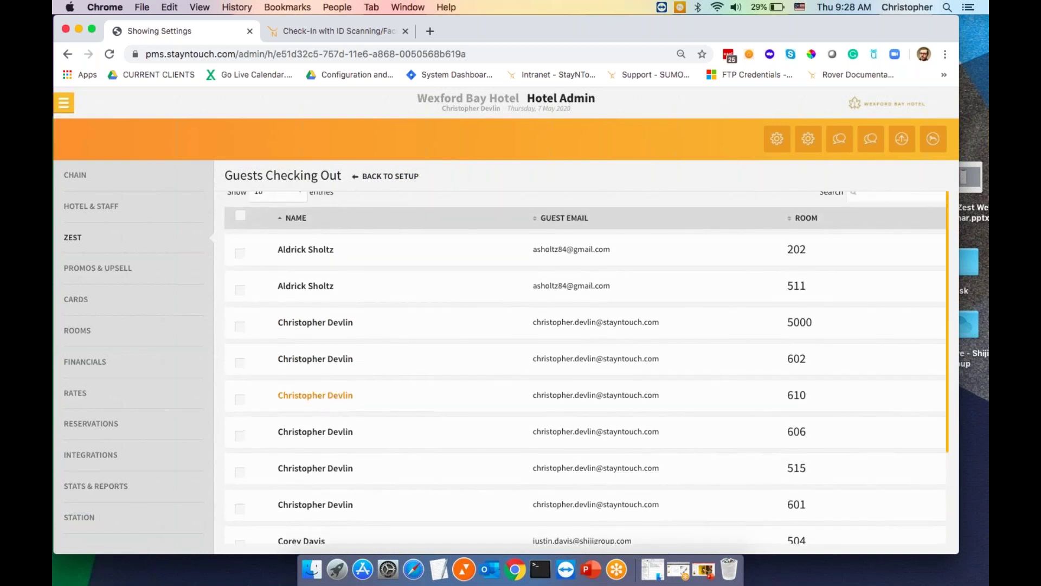
{"action": "left_click", "coordinate": [240, 326]}
{"action": "scroll", "coordinate": [240, 325], "scroll_direction": "down", "scroll_amount": 1}
{"action": "scroll", "coordinate": [586, 364], "scroll_direction": "down", "scroll_amount": 4}
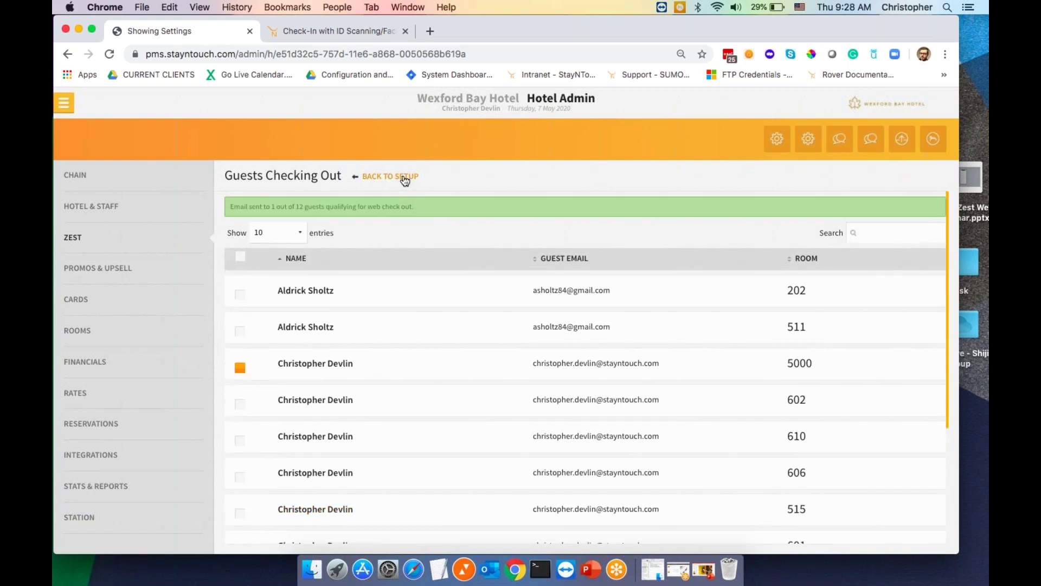
{"action": "left_click", "coordinate": [404, 177]}
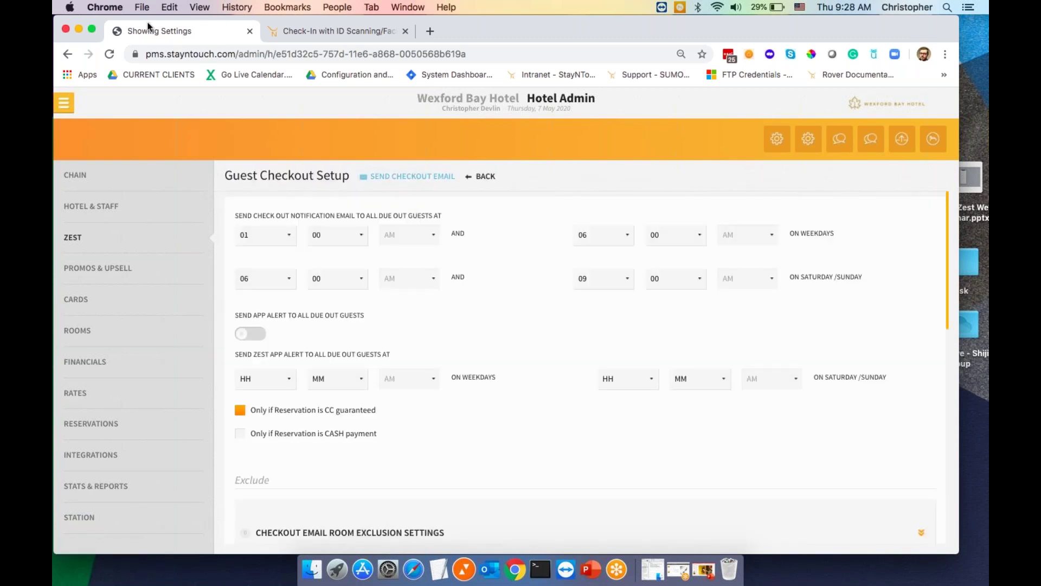
Minimize the browser, play the desktop video Zest Web Check Out.mp4 in QuickTime Player, close it and return to Chrome
{"action": "left_click", "coordinate": [78, 28]}
{"action": "double_click", "coordinate": [184, 299]}
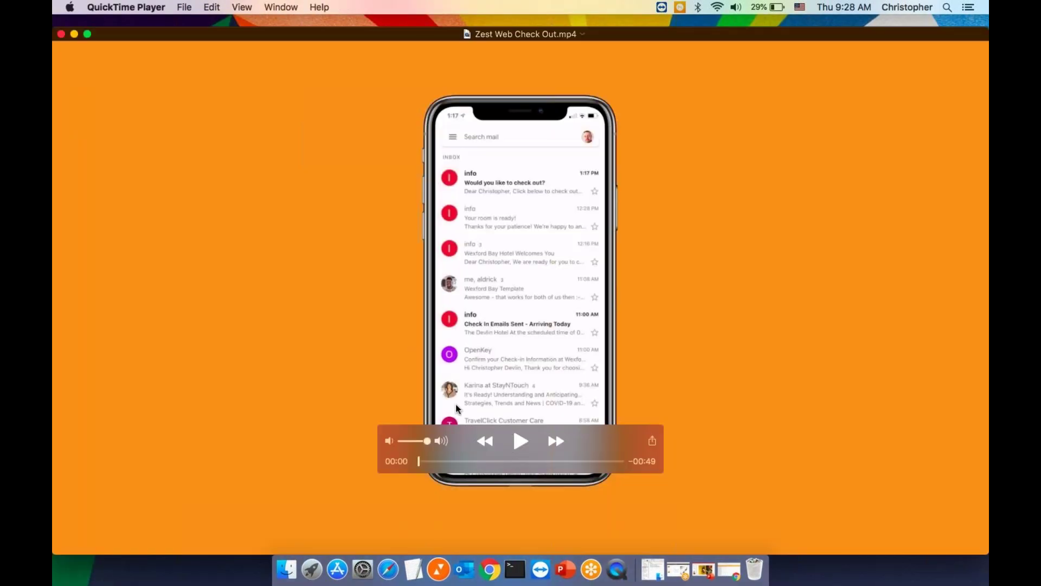
{"action": "left_click", "coordinate": [520, 445]}
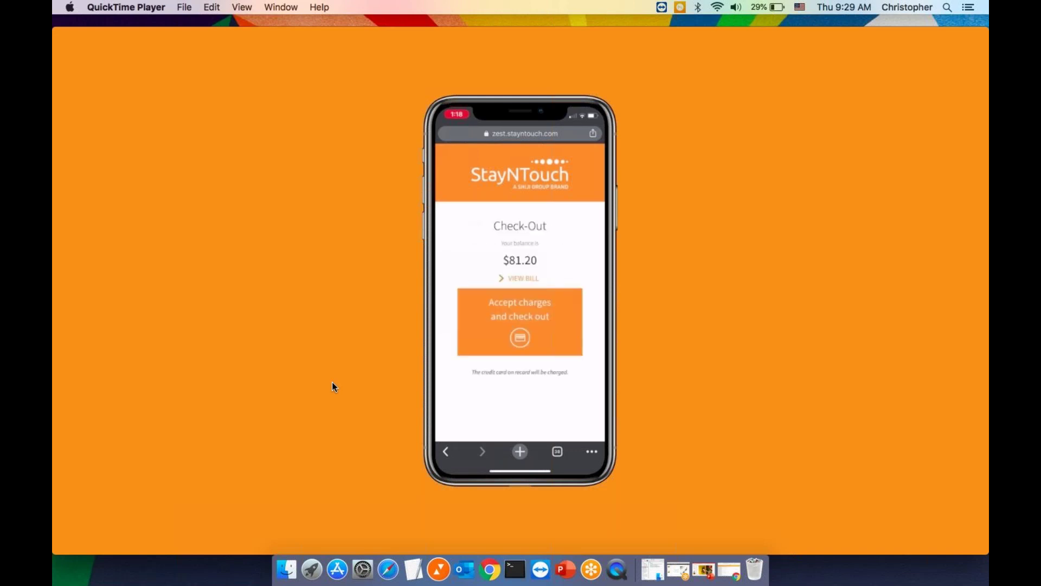
{"action": "mouse_move", "coordinate": [355, 365]}
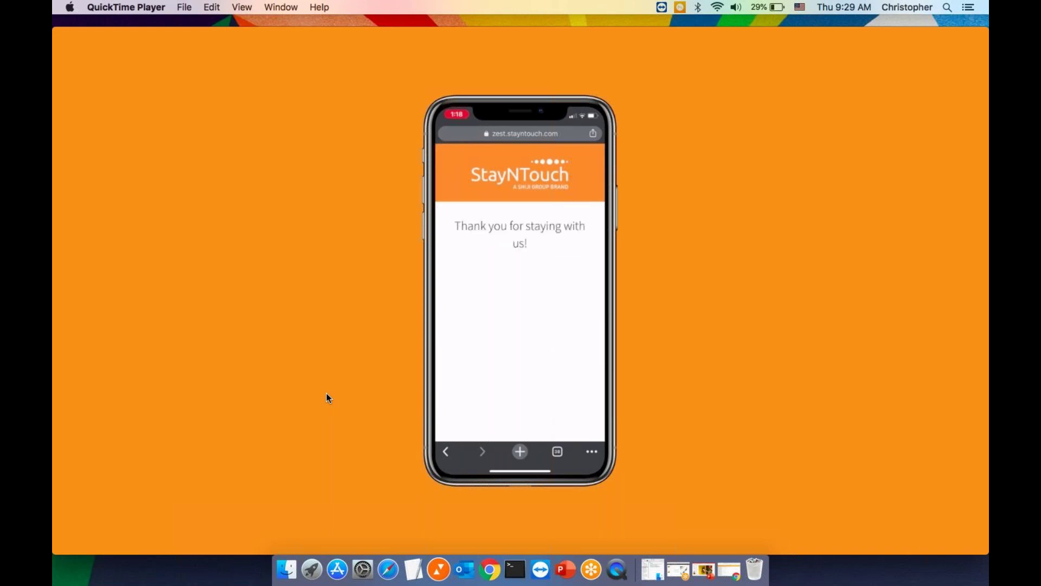
{"action": "mouse_move", "coordinate": [278, 310]}
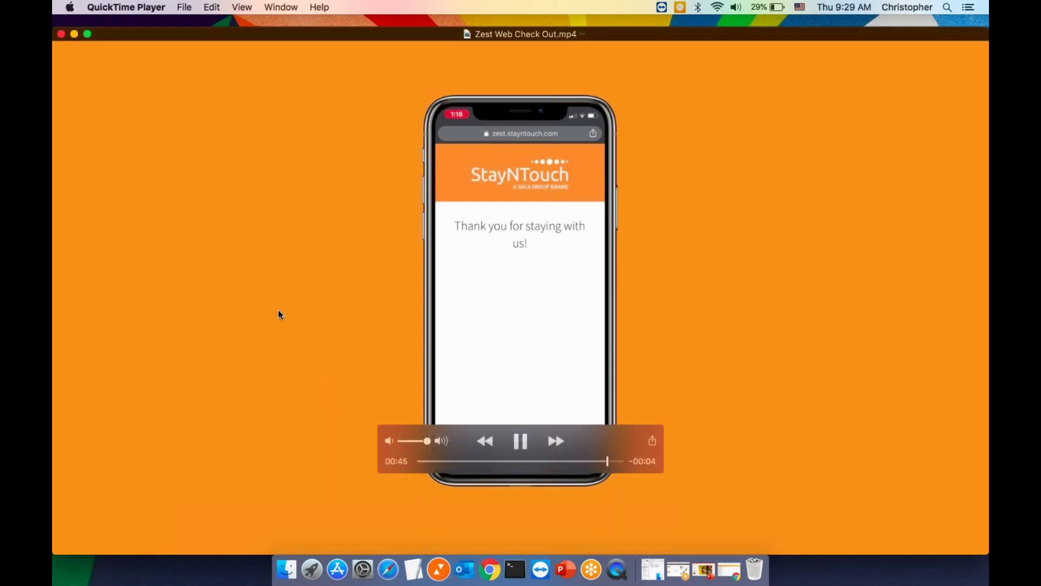
{"action": "left_click", "coordinate": [62, 37]}
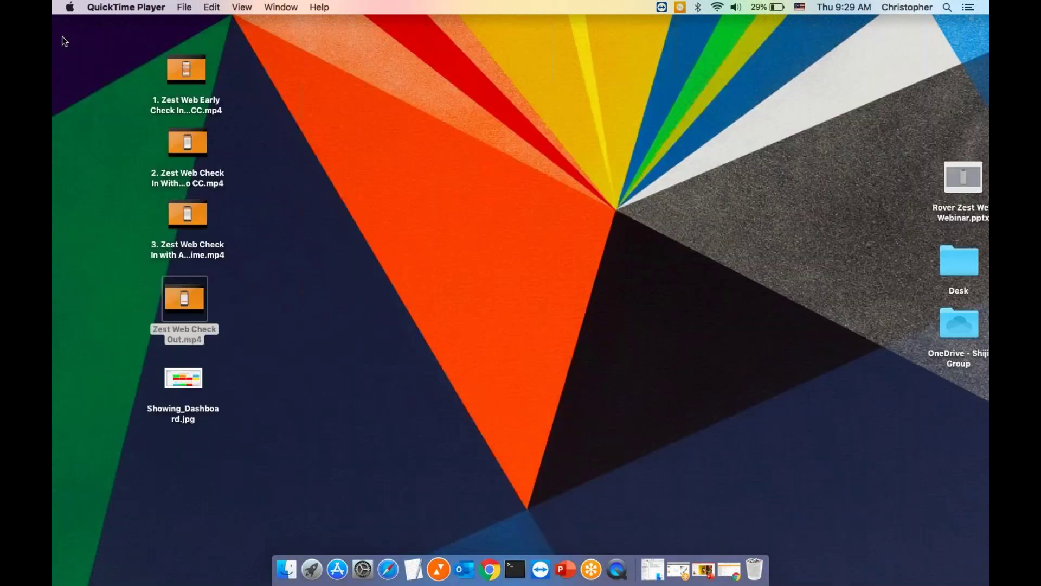
{"action": "left_click", "coordinate": [493, 572]}
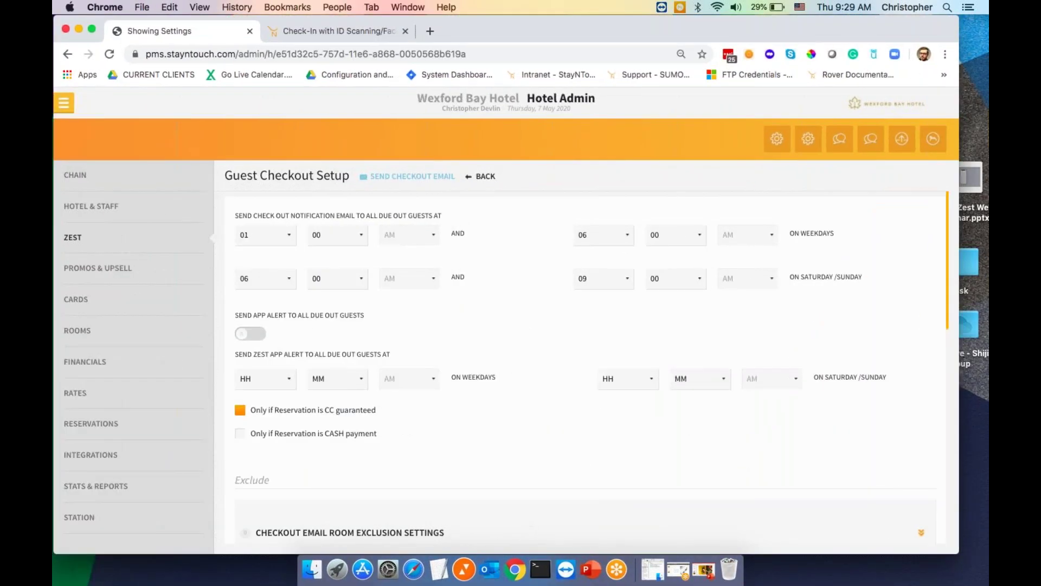
Show the Guest Invoice settings under Invoices in the Hotel & Staff Stationery setup and go to the Manager Dashboard
{"action": "left_click", "coordinate": [154, 207]}
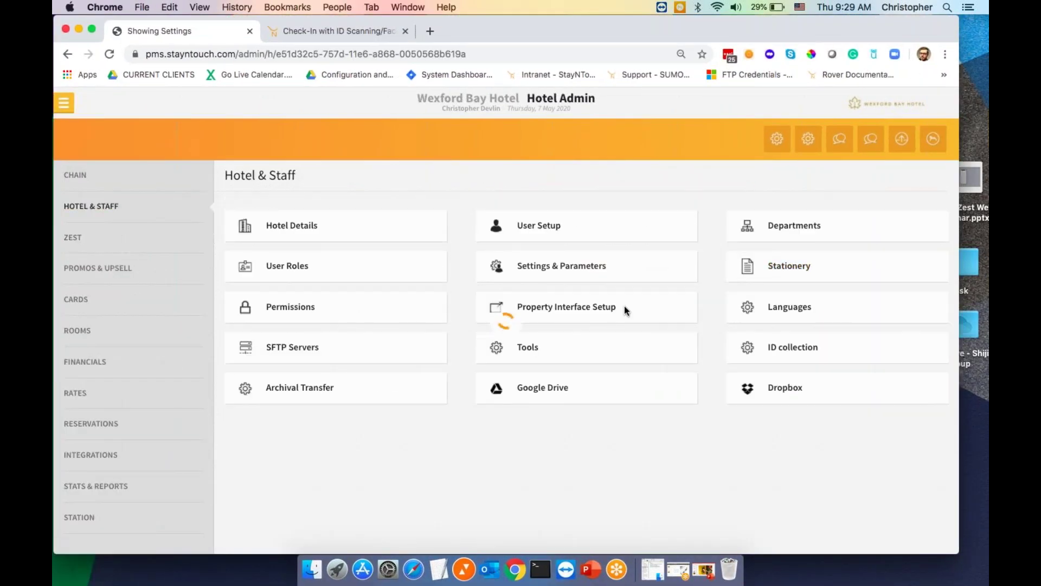
{"action": "left_click", "coordinate": [310, 337]}
{"action": "left_click", "coordinate": [322, 374]}
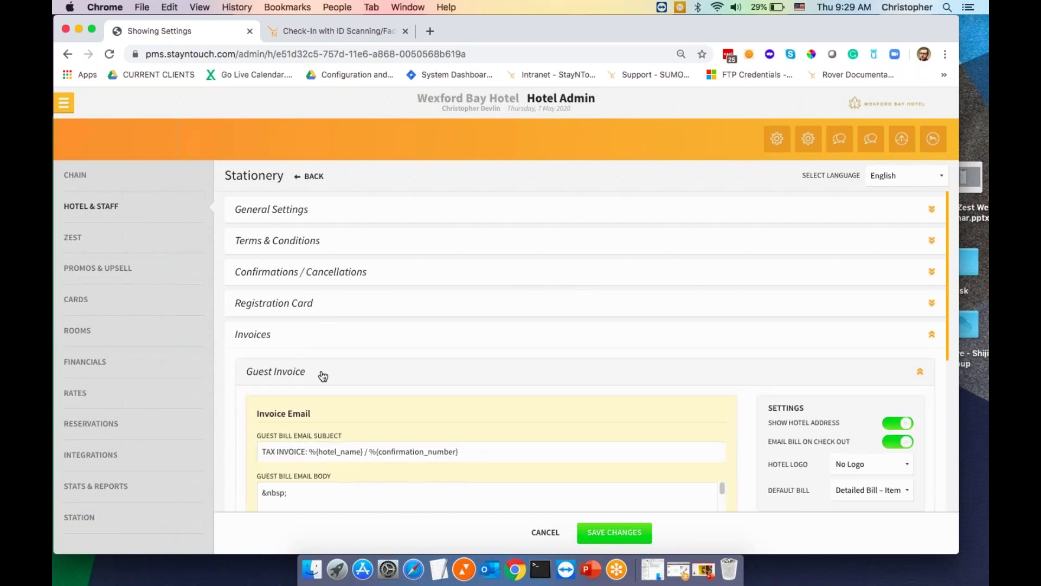
{"action": "left_click", "coordinate": [64, 103]}
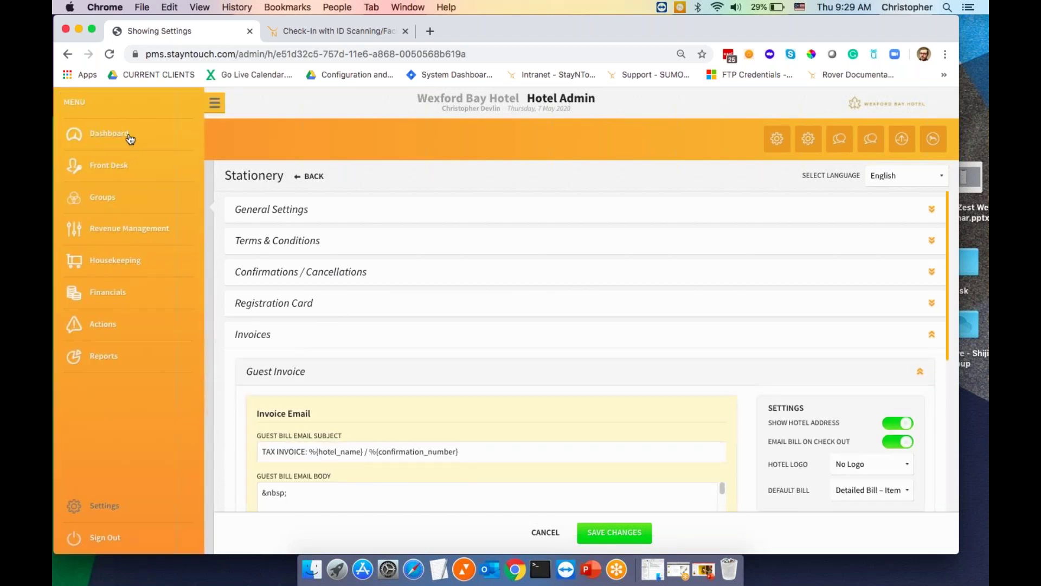
{"action": "left_click", "coordinate": [129, 140]}
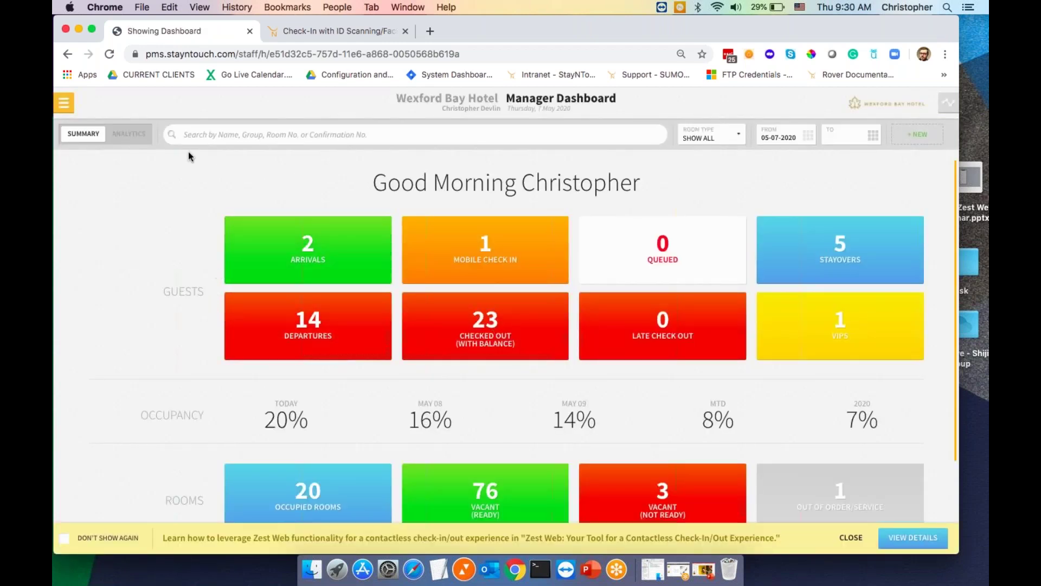
Return to the hotel admin settings and open the Direct URL check-in setup in the Zest section
{"action": "left_click", "coordinate": [64, 103]}
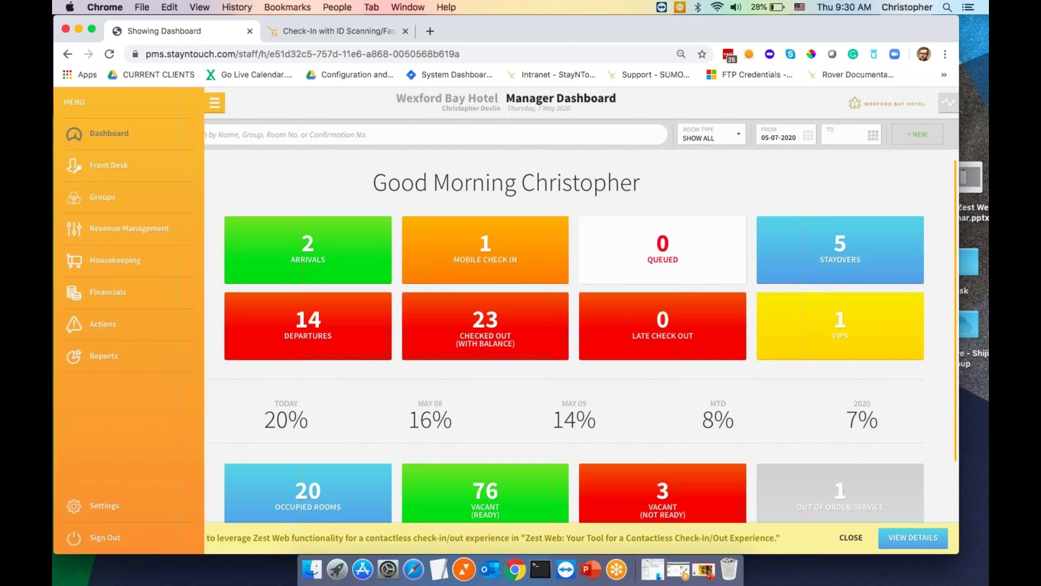
{"action": "left_click", "coordinate": [122, 507]}
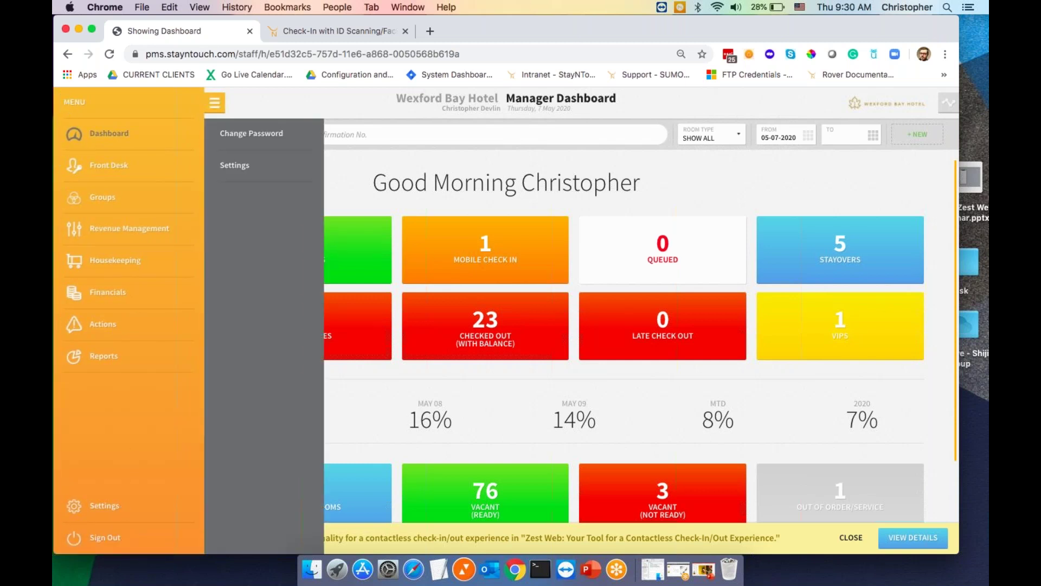
{"action": "left_click", "coordinate": [247, 165]}
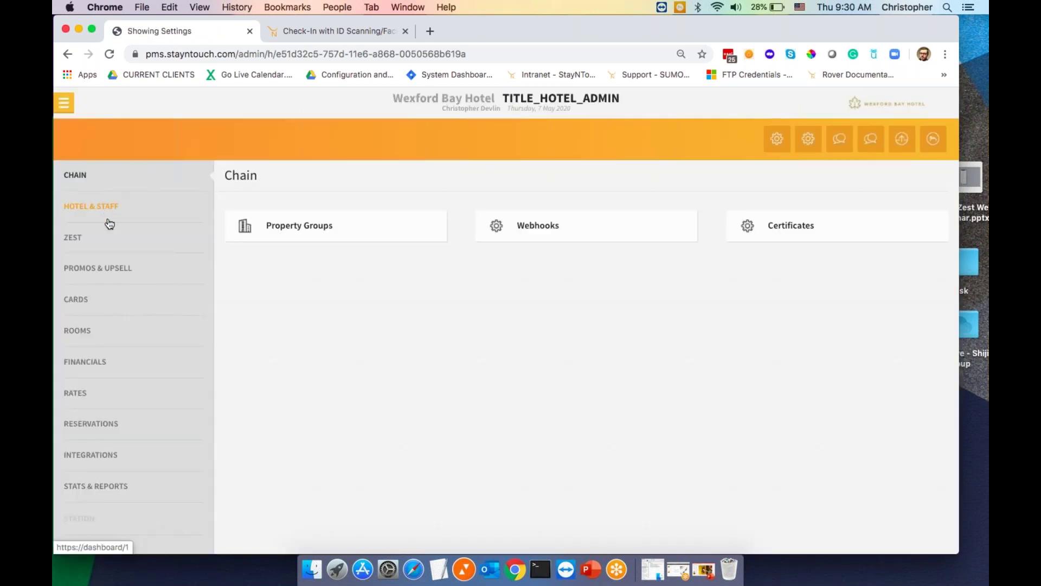
{"action": "left_click", "coordinate": [115, 242]}
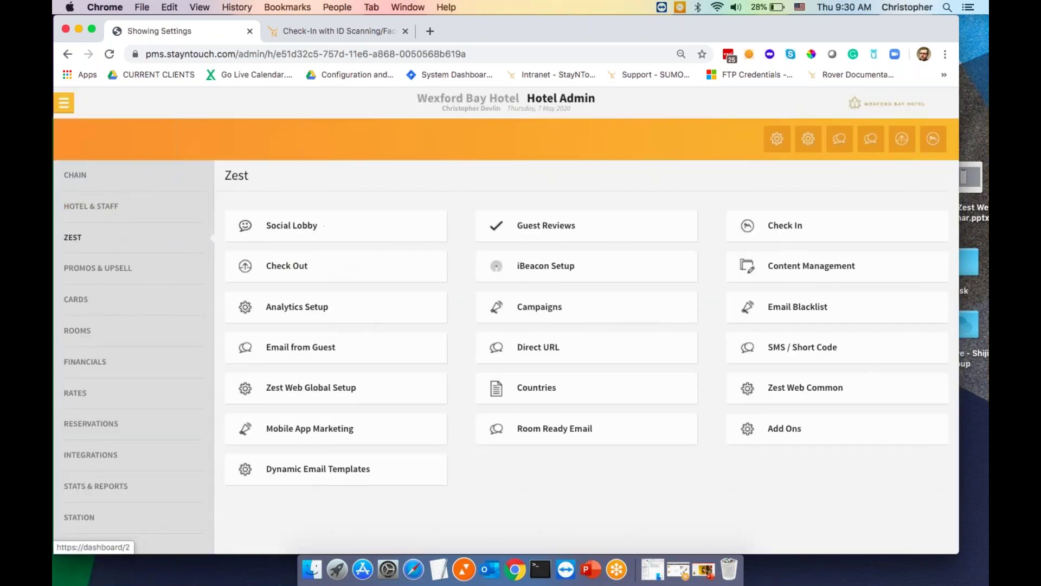
{"action": "left_click", "coordinate": [553, 350]}
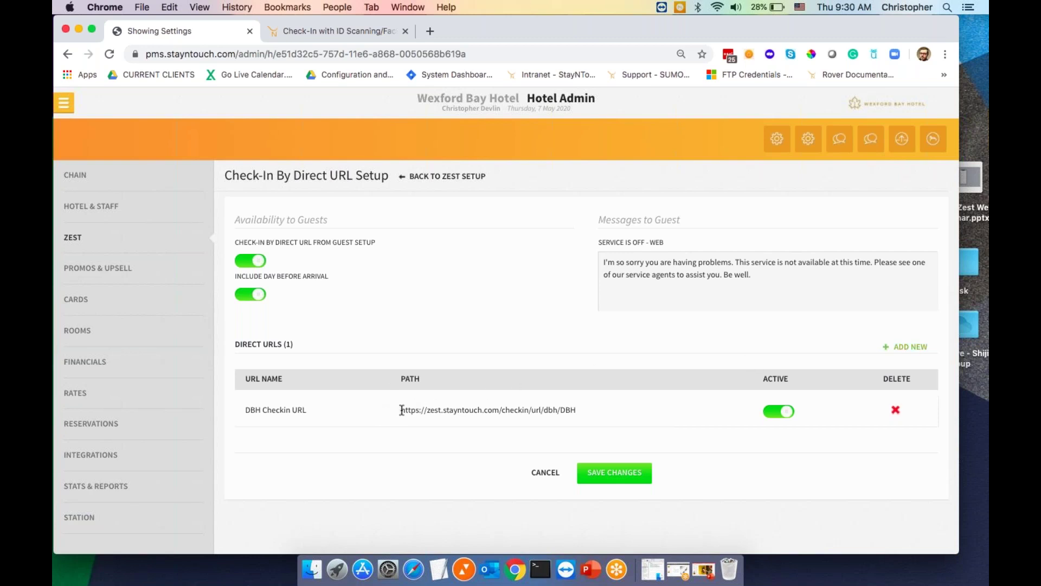
Copy the DBH Checkin URL path and load it in a new browser tab to view the reservation lookup form
{"action": "left_click_drag", "start_coordinate": [402, 410], "coordinate": [579, 411]}
{"action": "key", "text": "super+c"}
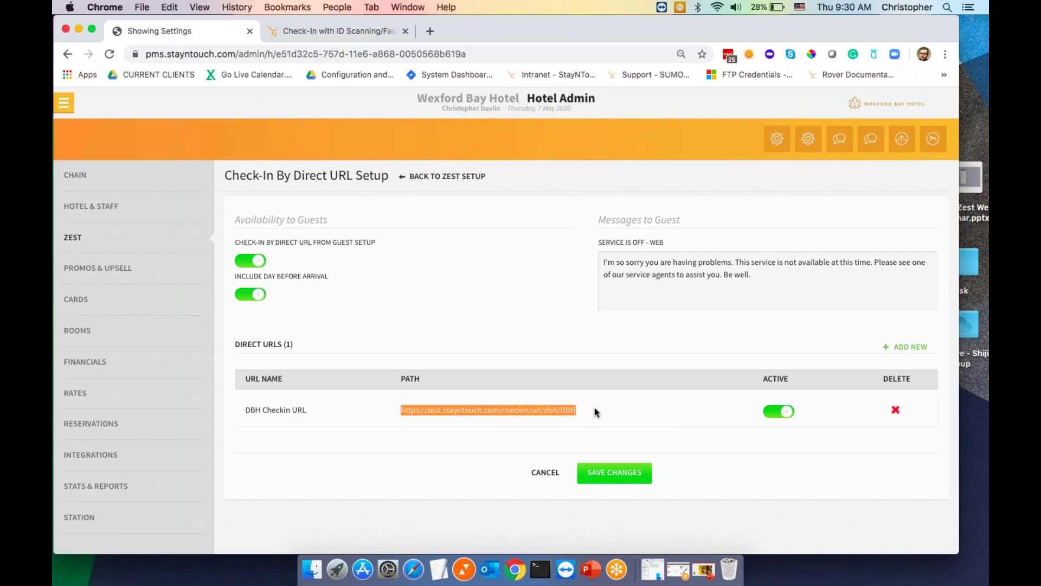
{"action": "left_click", "coordinate": [430, 31]}
{"action": "key", "text": "super+v"}
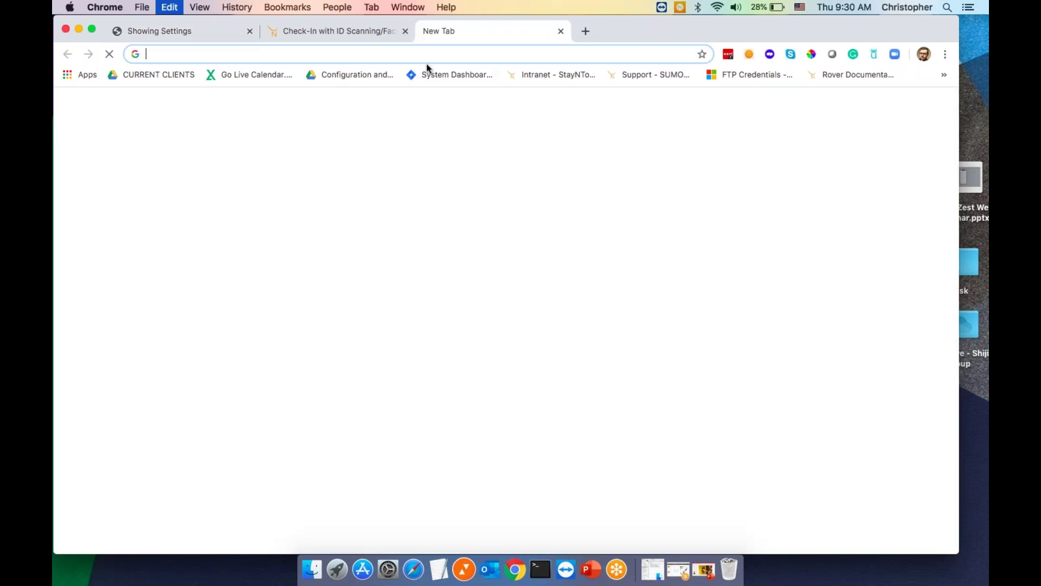
{"action": "key", "text": "Return"}
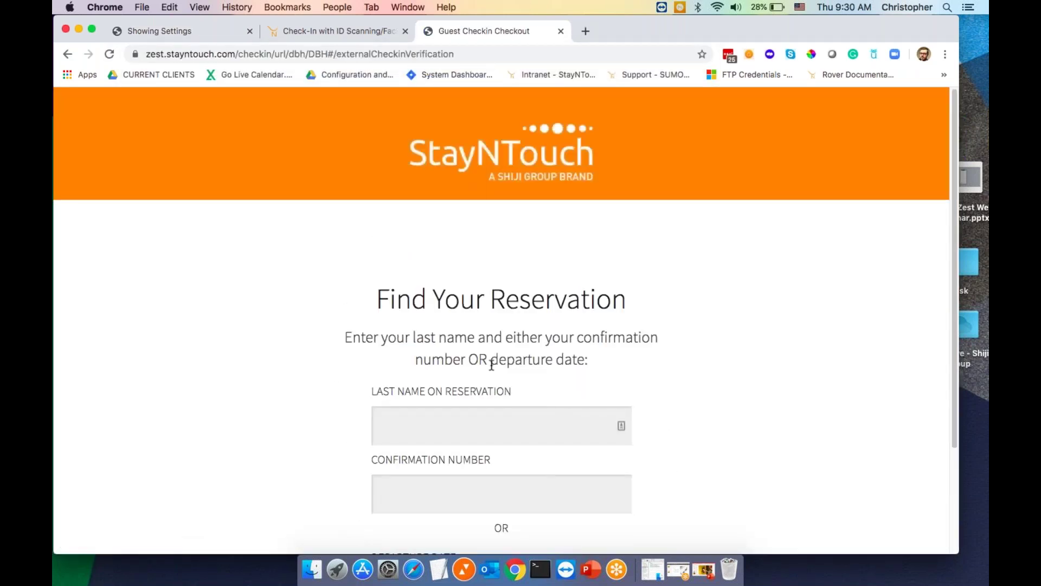
{"action": "scroll", "coordinate": [491, 364], "scroll_direction": "down", "scroll_amount": 5}
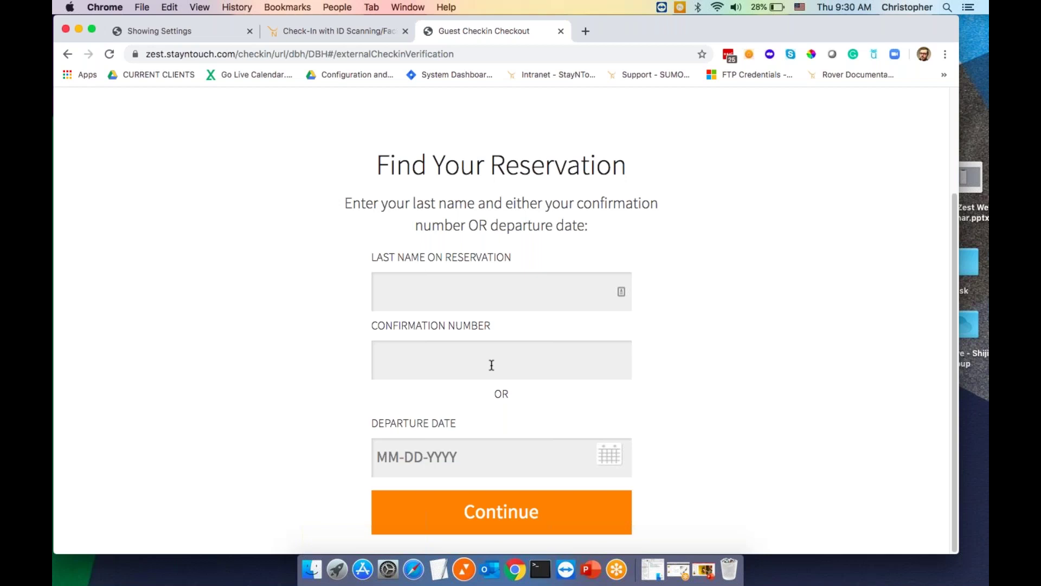
Go back to the hotel admin and examine the web check out URL in the Zest Guest Checkout Setup
{"action": "left_click", "coordinate": [197, 34]}
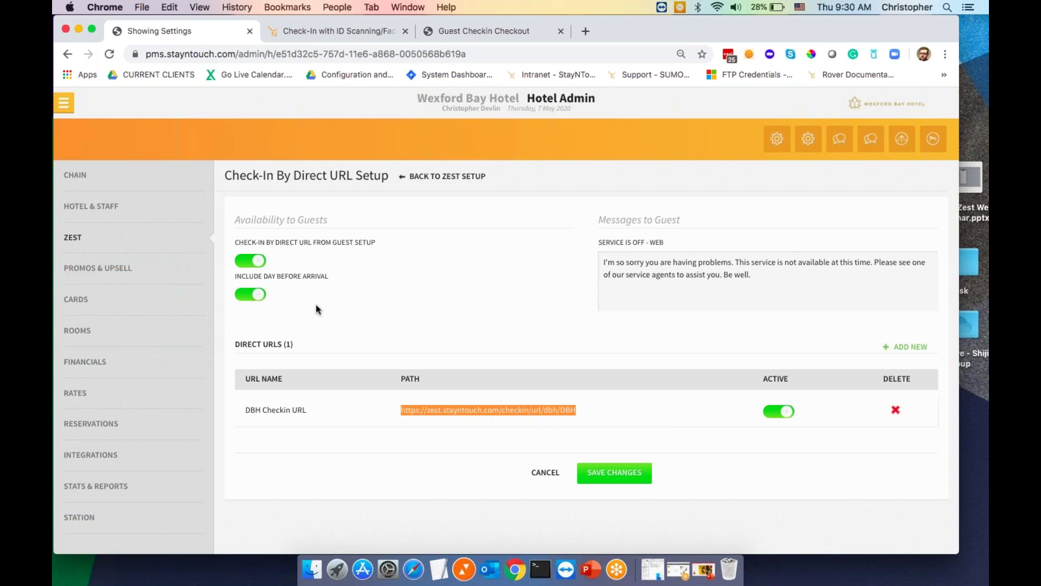
{"action": "left_click", "coordinate": [159, 247]}
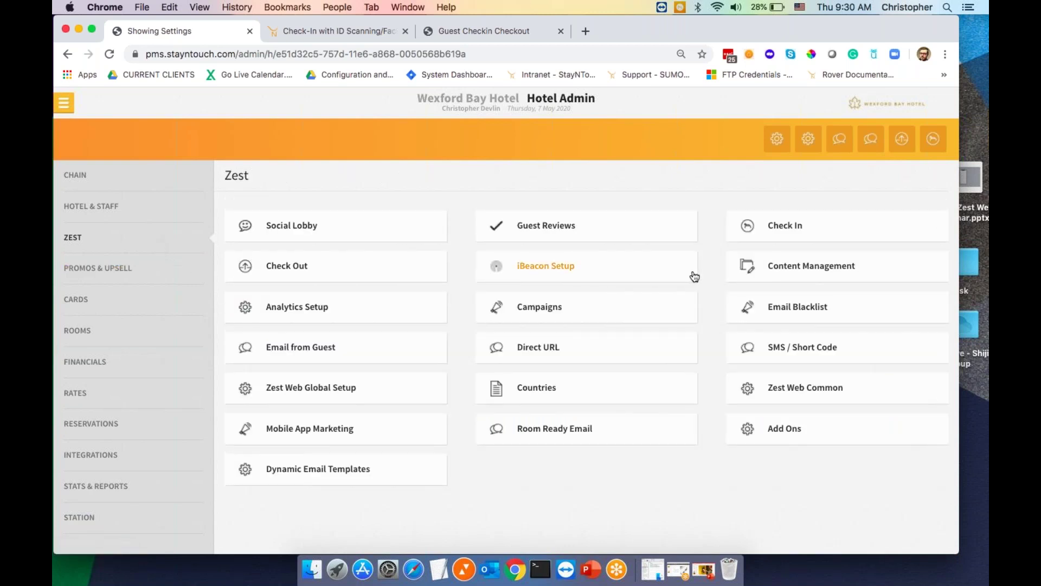
{"action": "left_click", "coordinate": [322, 270]}
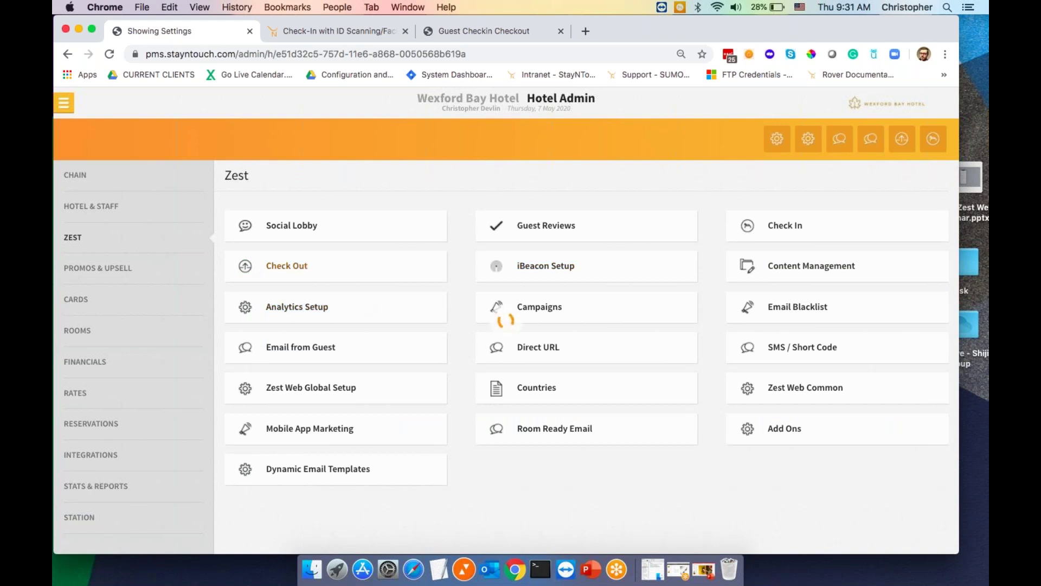
{"action": "scroll", "coordinate": [618, 285], "scroll_direction": "down", "scroll_amount": 10}
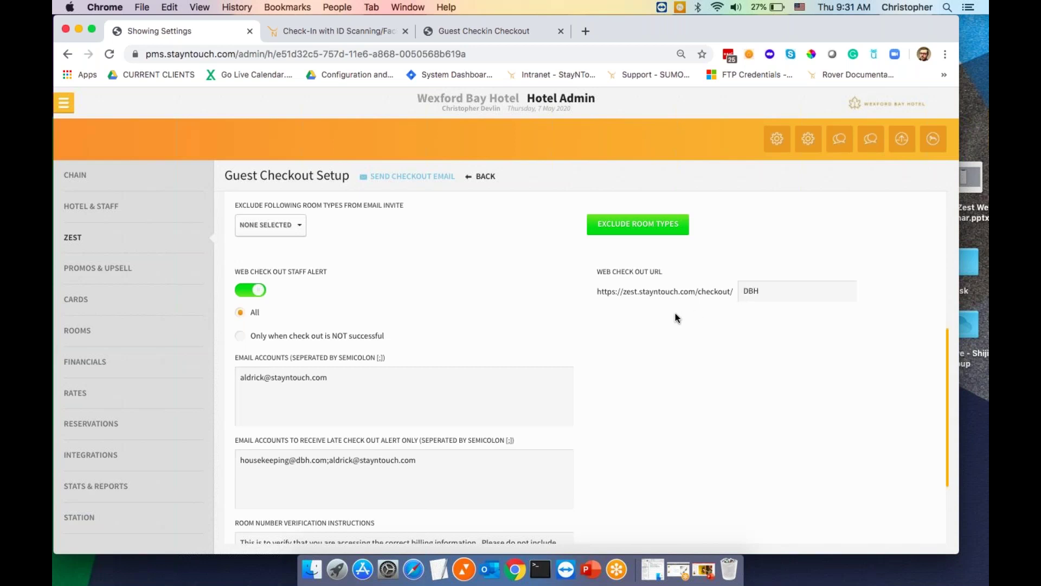
{"action": "scroll", "coordinate": [664, 323], "scroll_direction": "up", "scroll_amount": 2}
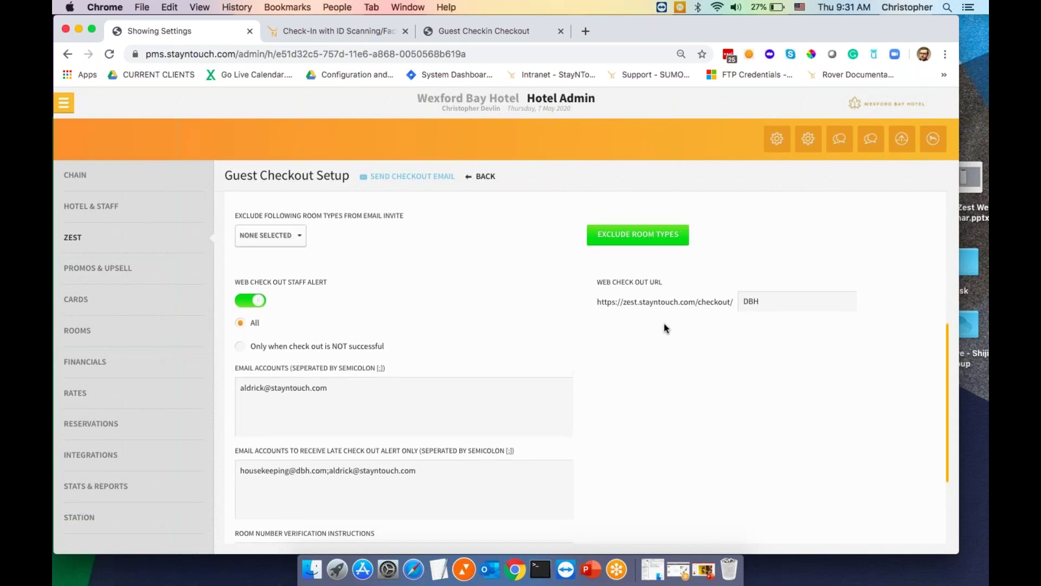
{"action": "scroll", "coordinate": [665, 325], "scroll_direction": "up", "scroll_amount": 6}
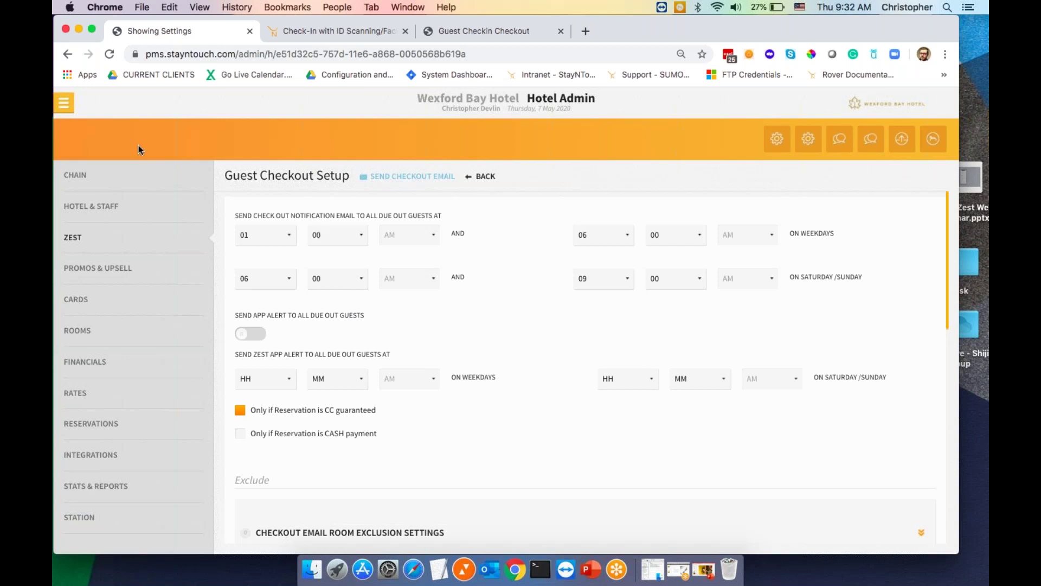
{"action": "left_click", "coordinate": [66, 104]}
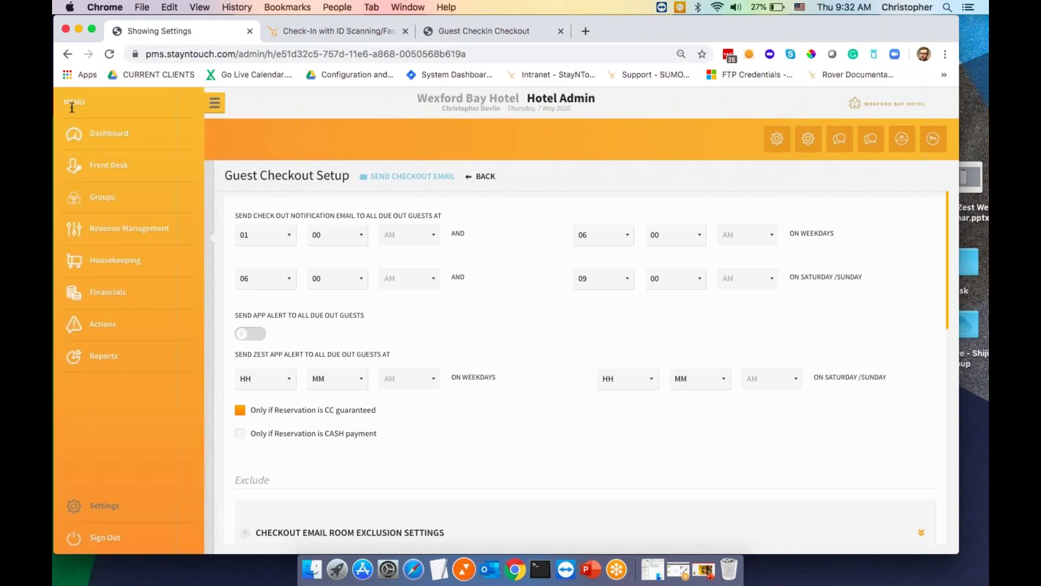
{"action": "left_click", "coordinate": [217, 106]}
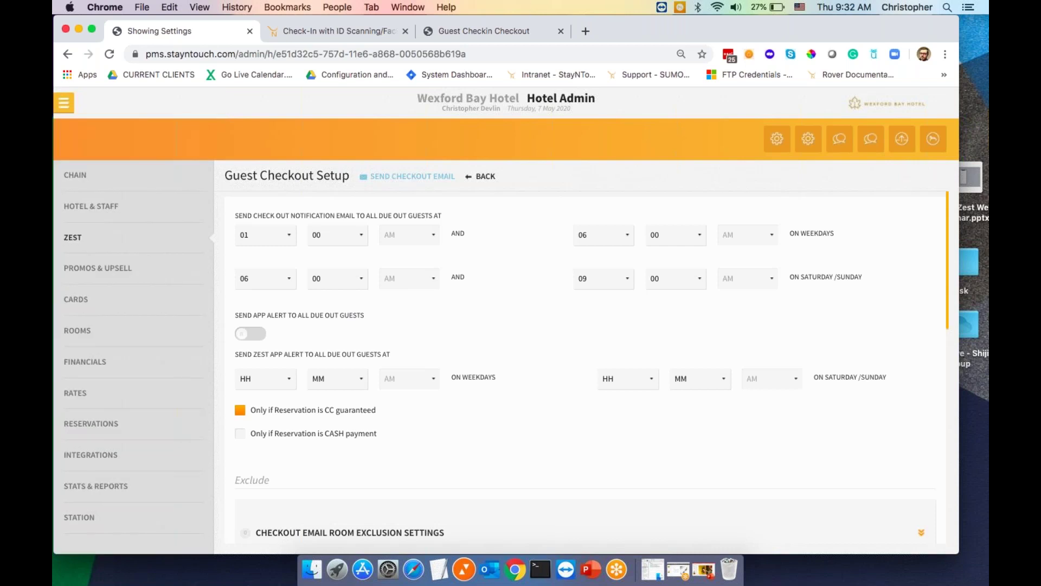
Review the Zest Guest Checkin Setup, including the confirmation text, arrival time limits and pre check-in email title and body fields
{"action": "left_click", "coordinate": [163, 245]}
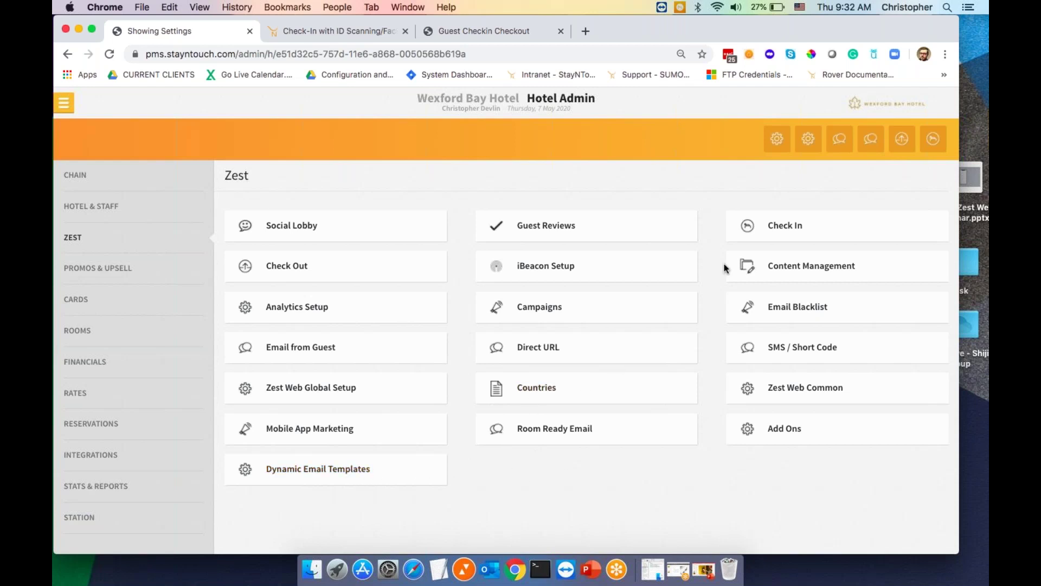
{"action": "left_click", "coordinate": [785, 225]}
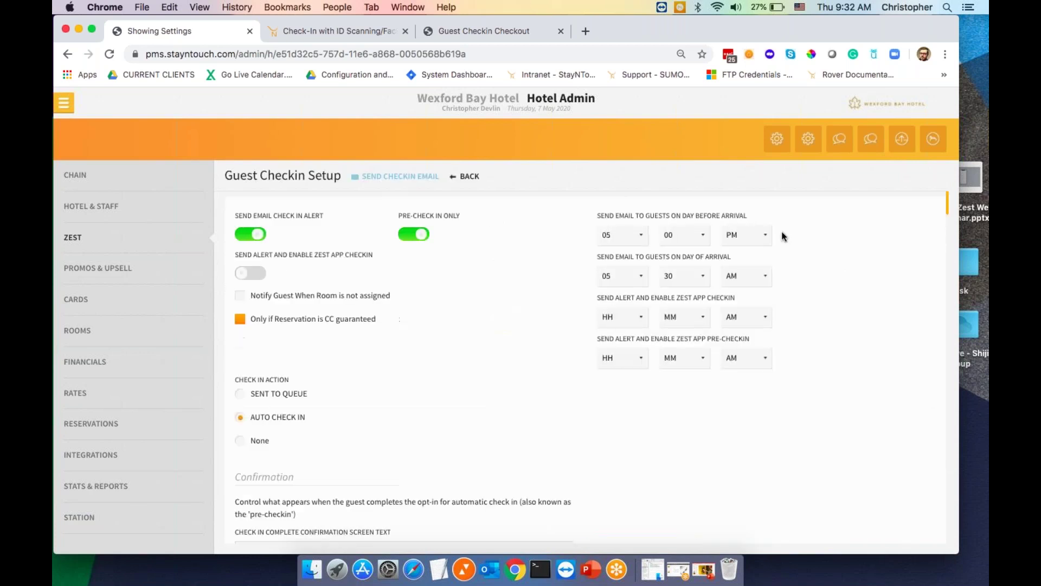
{"action": "scroll", "coordinate": [477, 443], "scroll_direction": "down", "scroll_amount": 1}
{"action": "scroll", "coordinate": [477, 444], "scroll_direction": "down", "scroll_amount": 10}
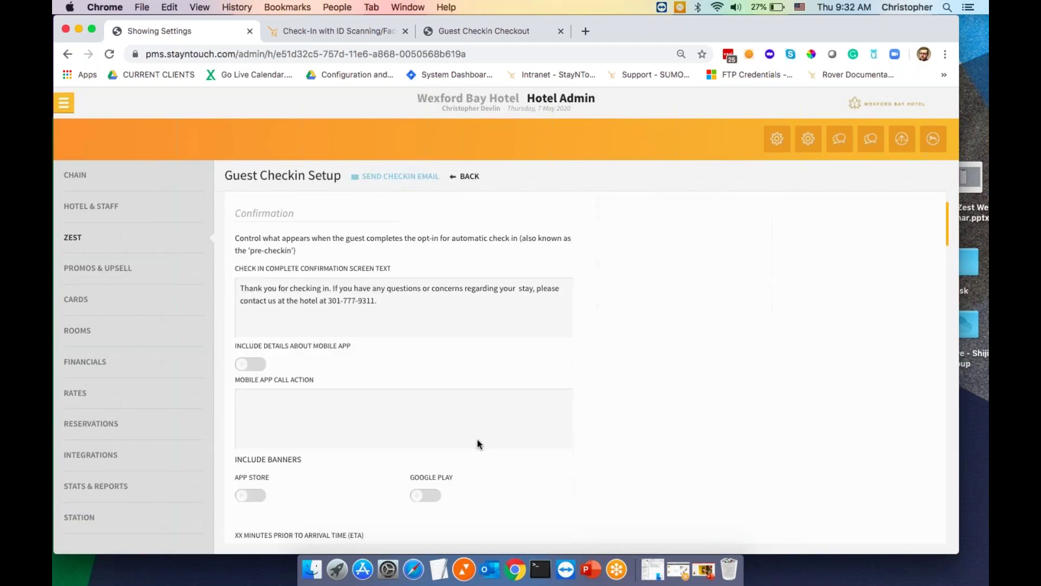
{"action": "scroll", "coordinate": [478, 443], "scroll_direction": "down", "scroll_amount": 5}
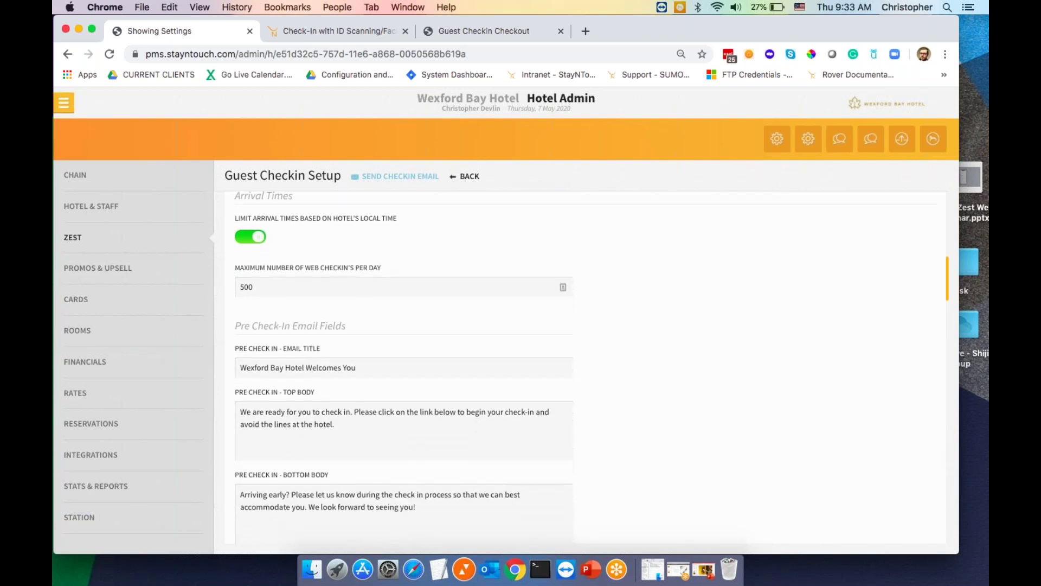
{"action": "scroll", "coordinate": [472, 434], "scroll_direction": "down", "scroll_amount": 3}
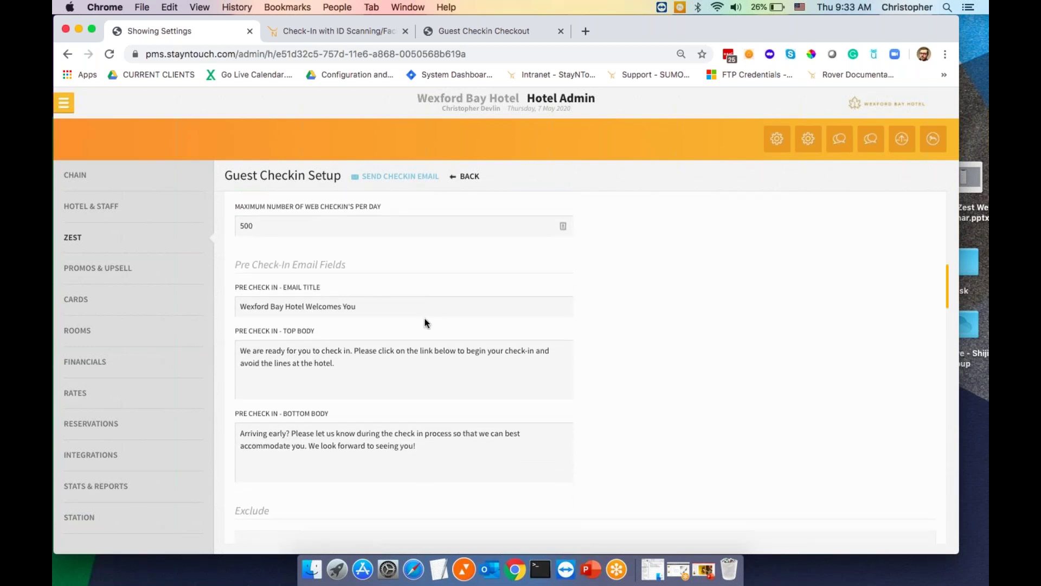
{"action": "scroll", "coordinate": [424, 366], "scroll_direction": "down", "scroll_amount": 1}
{"action": "scroll", "coordinate": [424, 367], "scroll_direction": "down", "scroll_amount": 2}
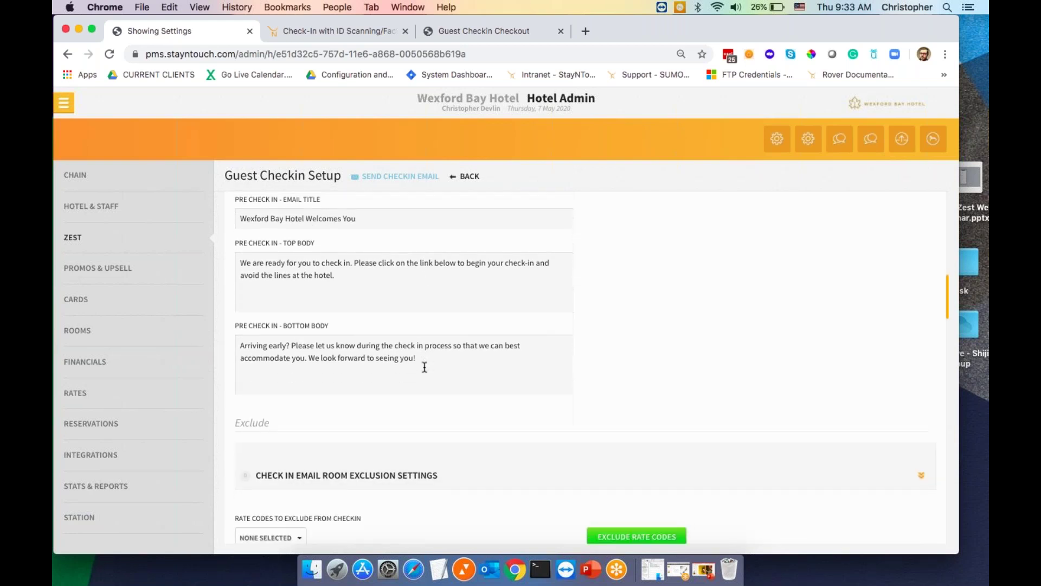
{"action": "scroll", "coordinate": [425, 367], "scroll_direction": "up", "scroll_amount": 2}
{"action": "scroll", "coordinate": [425, 367], "scroll_direction": "up", "scroll_amount": 1}
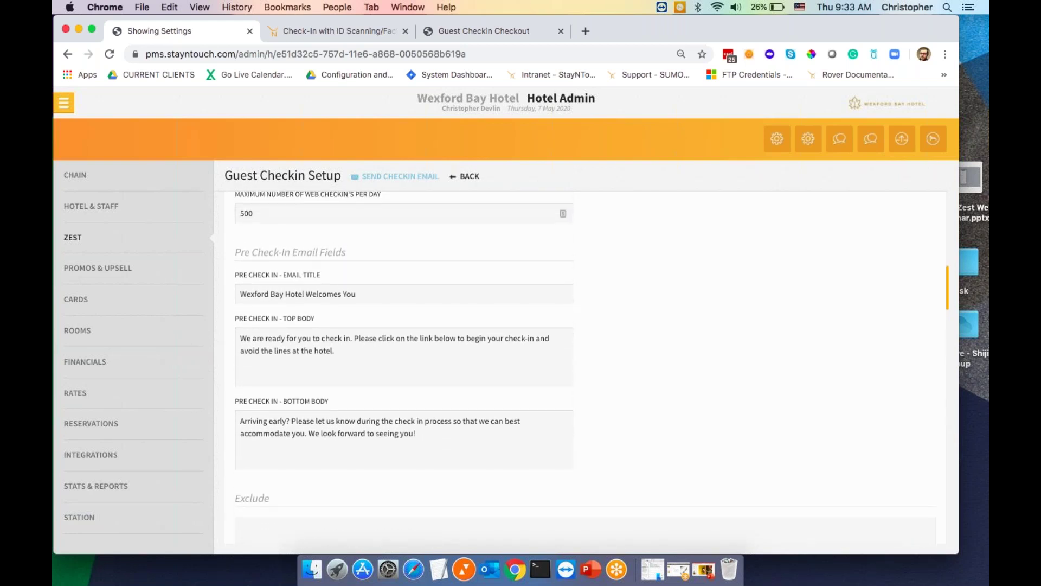
{"action": "scroll", "coordinate": [424, 367], "scroll_direction": "down", "scroll_amount": 1}
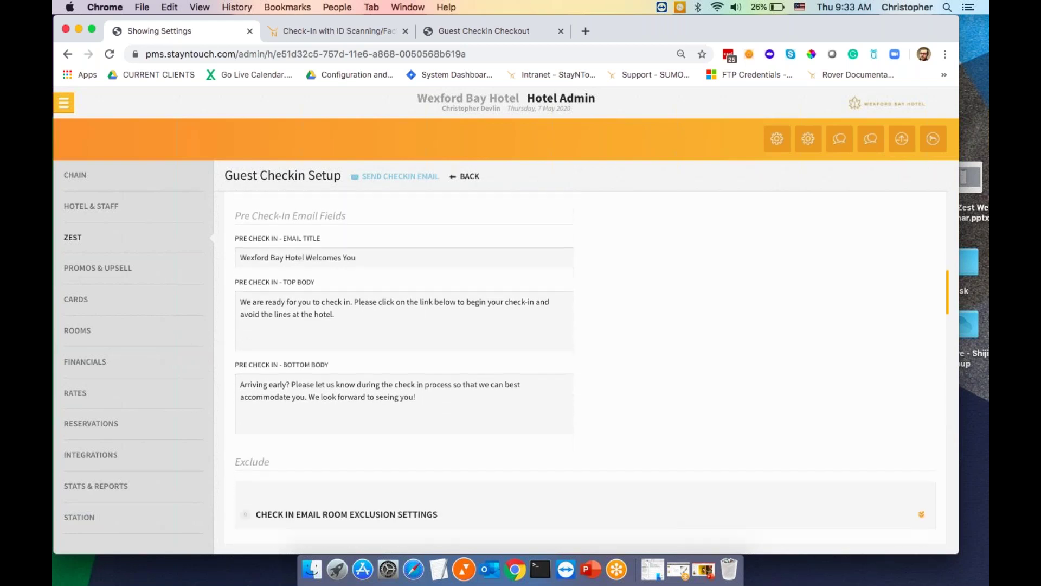
Review the rest of the Guest Checkin Setup, including exclusion settings, second authentication factor, room key communications, number of keys and survey options
{"action": "scroll", "coordinate": [424, 367], "scroll_direction": "down", "scroll_amount": 1}
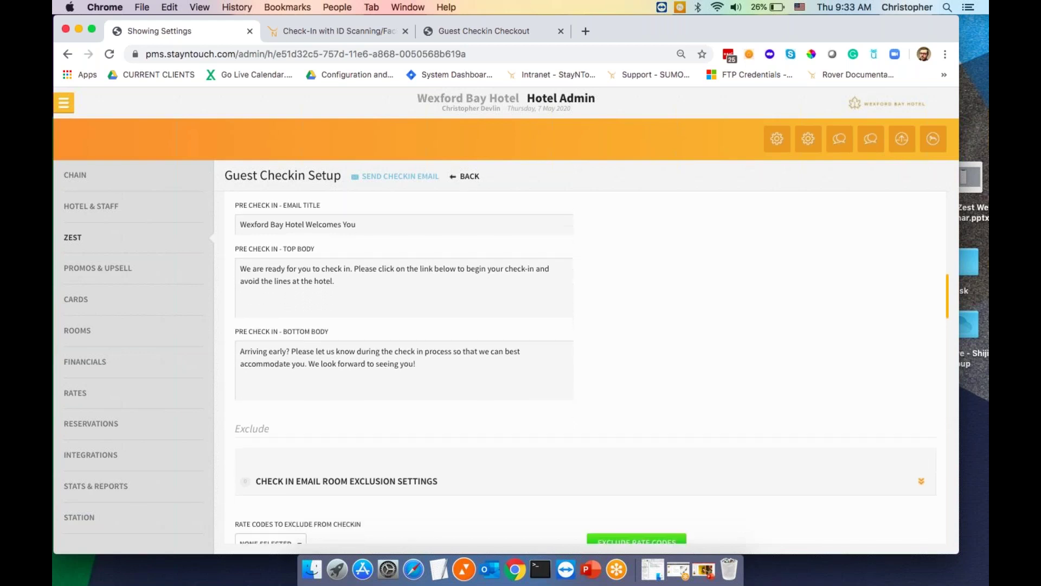
{"action": "scroll", "coordinate": [424, 367], "scroll_direction": "down", "scroll_amount": 2}
{"action": "scroll", "coordinate": [425, 367], "scroll_direction": "up", "scroll_amount": 2}
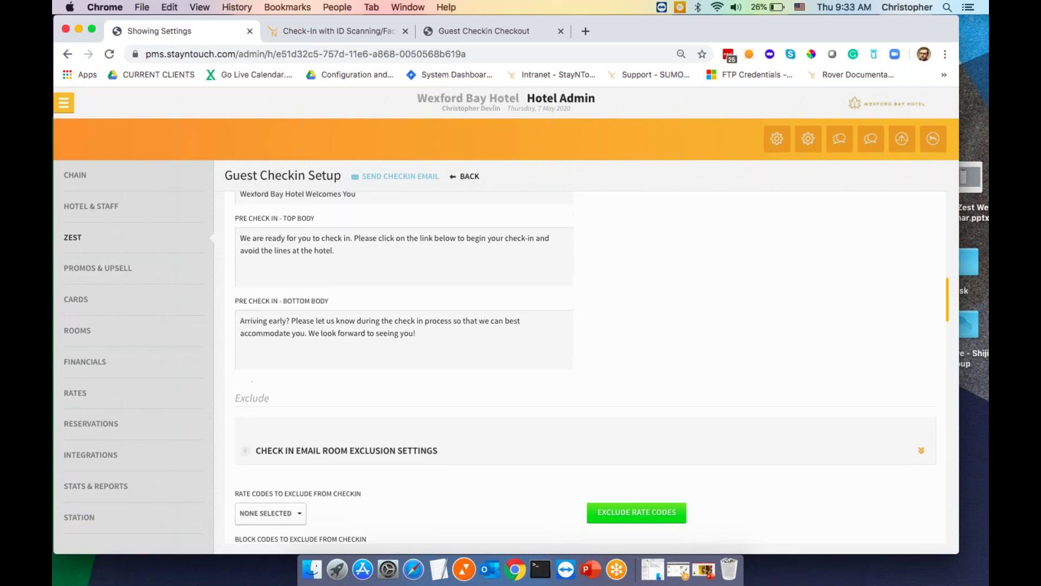
{"action": "scroll", "coordinate": [425, 367], "scroll_direction": "up", "scroll_amount": 1}
{"action": "scroll", "coordinate": [425, 367], "scroll_direction": "down", "scroll_amount": 1}
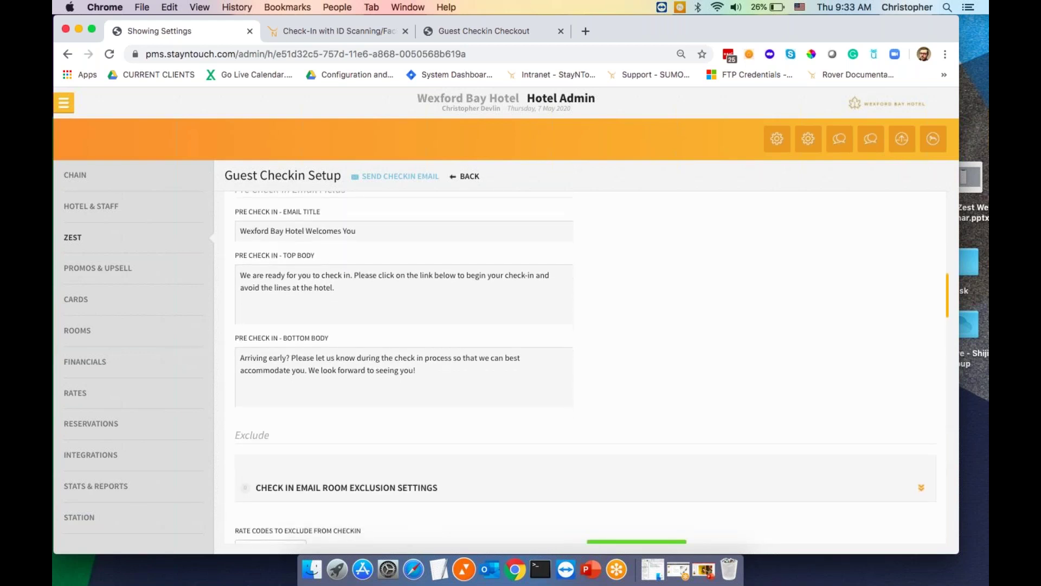
{"action": "scroll", "coordinate": [580, 367], "scroll_direction": "down", "scroll_amount": 10}
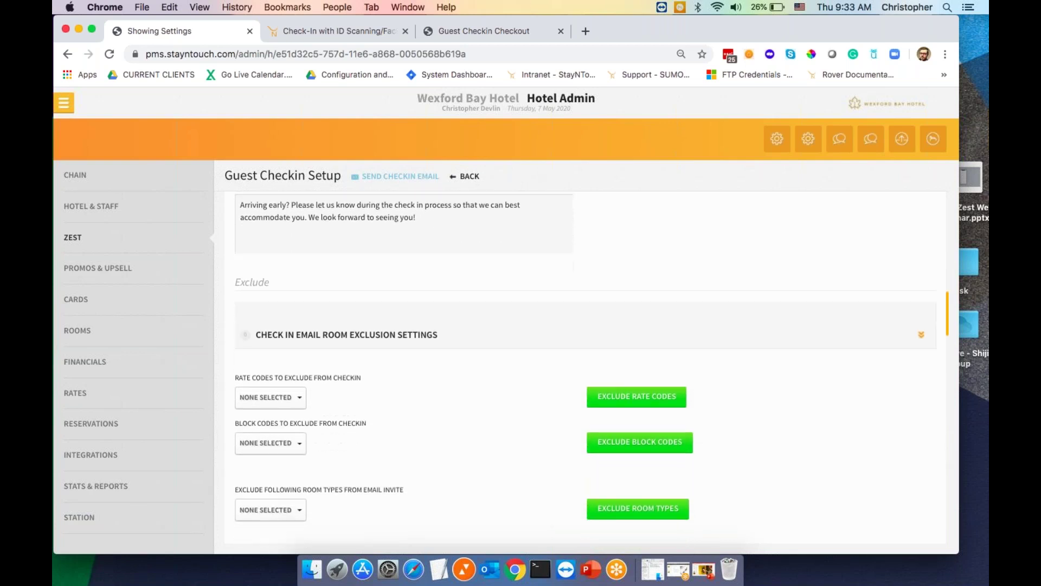
{"action": "scroll", "coordinate": [580, 367], "scroll_direction": "down", "scroll_amount": 10}
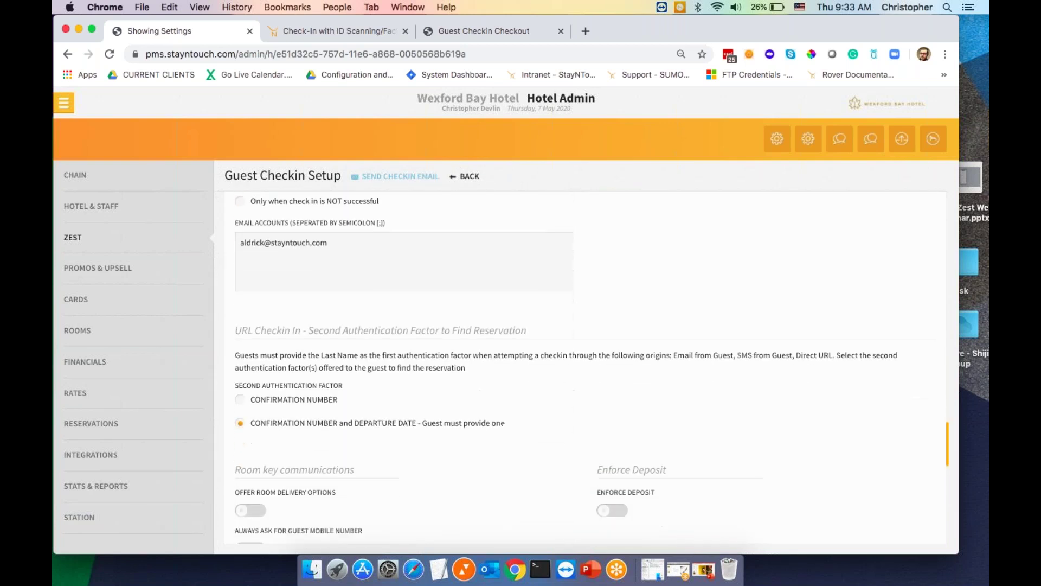
{"action": "scroll", "coordinate": [580, 366], "scroll_direction": "down", "scroll_amount": 15}
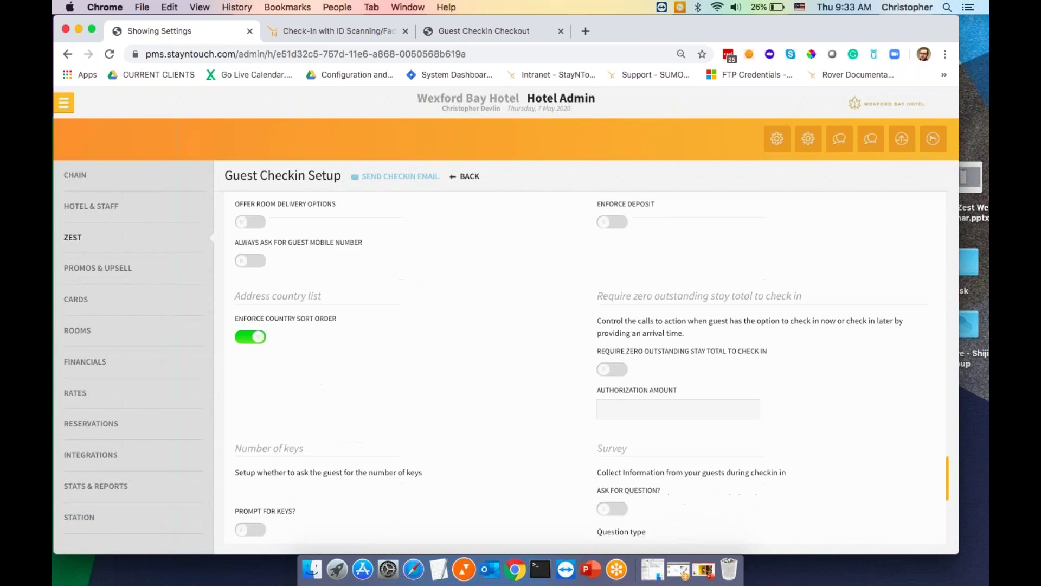
{"action": "scroll", "coordinate": [579, 367], "scroll_direction": "up", "scroll_amount": 15}
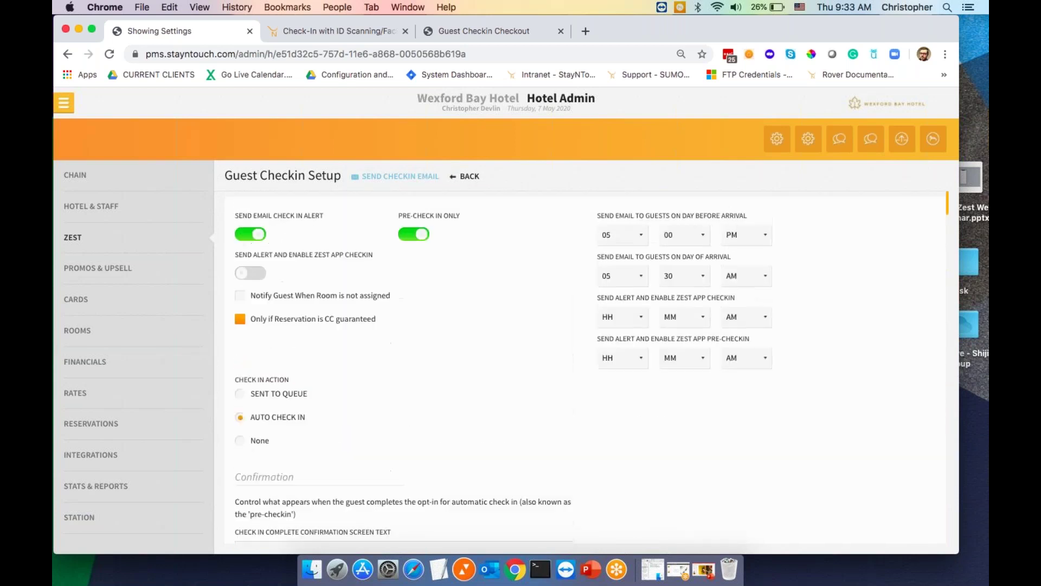
Review the color and text options in General Email Settings under Zest's Dynamic Email Templates, and return to the template list
{"action": "left_click", "coordinate": [171, 242]}
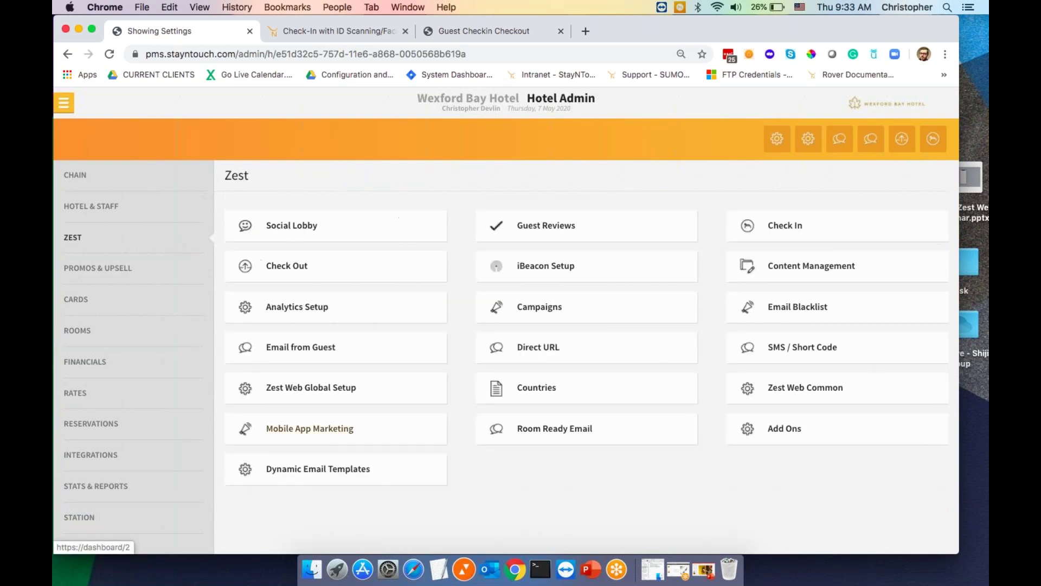
{"action": "left_click", "coordinate": [352, 474]}
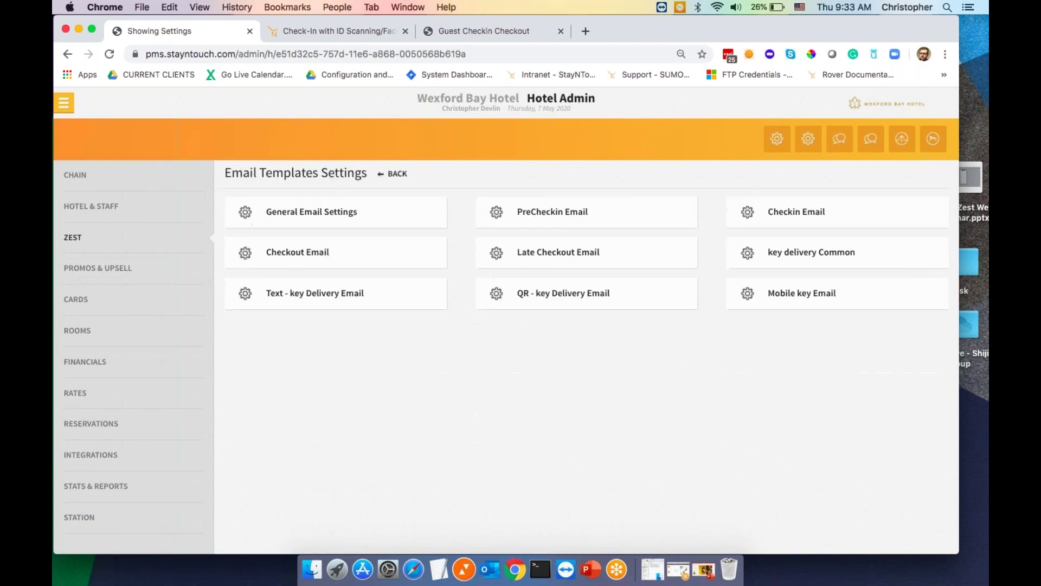
{"action": "left_click", "coordinate": [339, 217]}
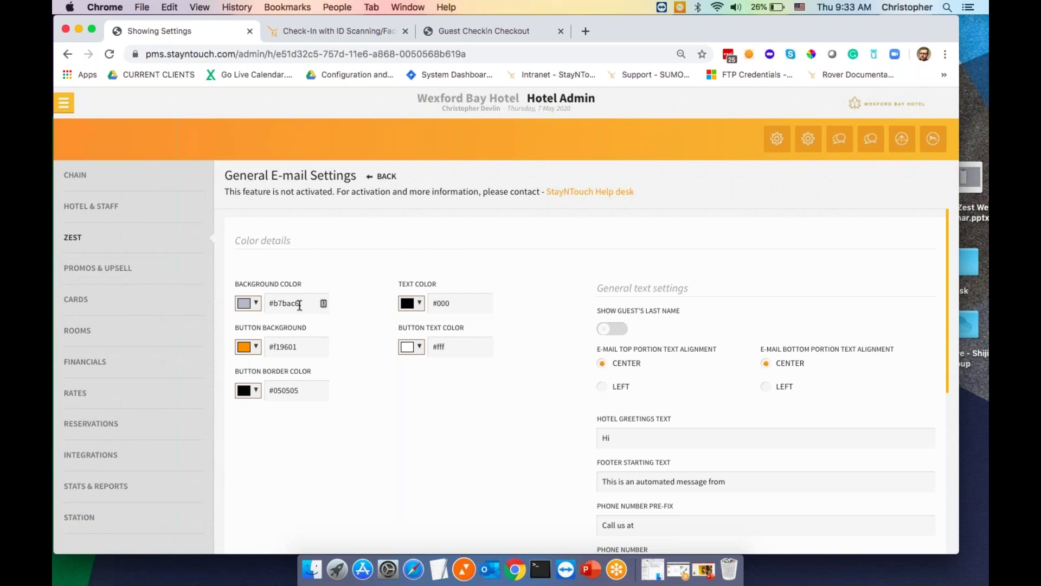
{"action": "scroll", "coordinate": [421, 452], "scroll_direction": "down", "scroll_amount": 3}
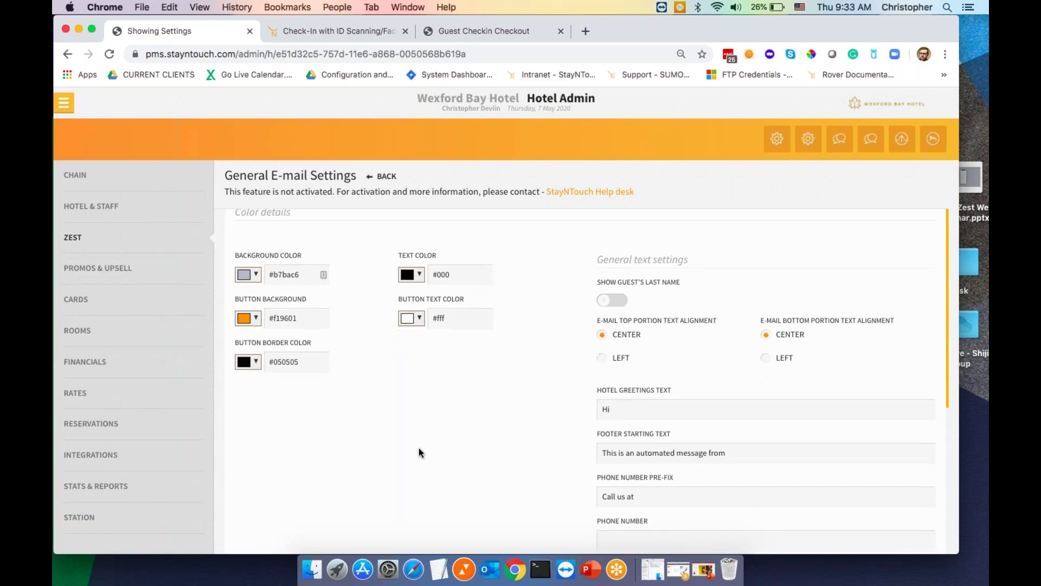
{"action": "scroll", "coordinate": [420, 452], "scroll_direction": "up", "scroll_amount": 3}
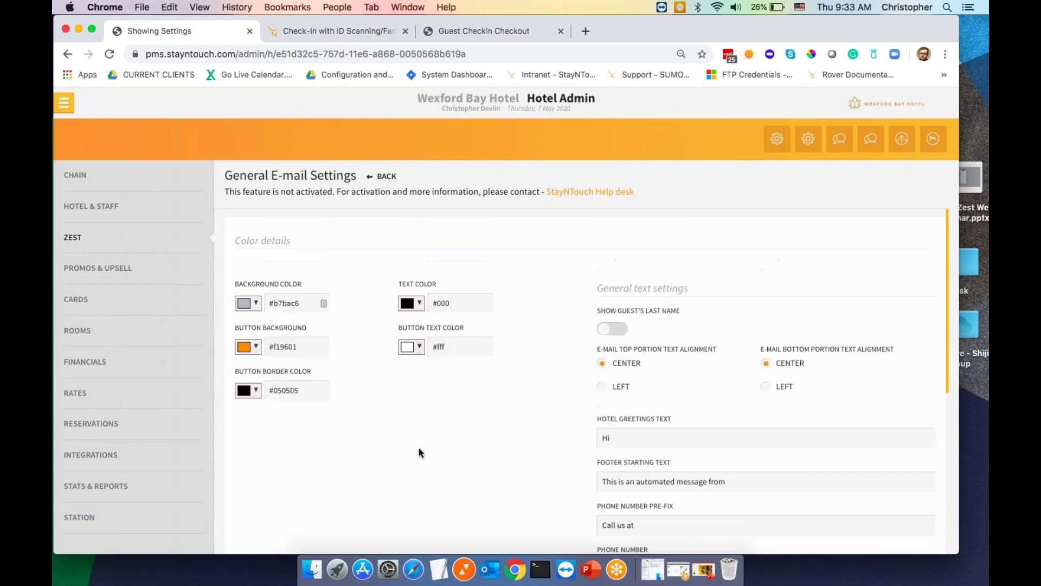
{"action": "left_click", "coordinate": [386, 177]}
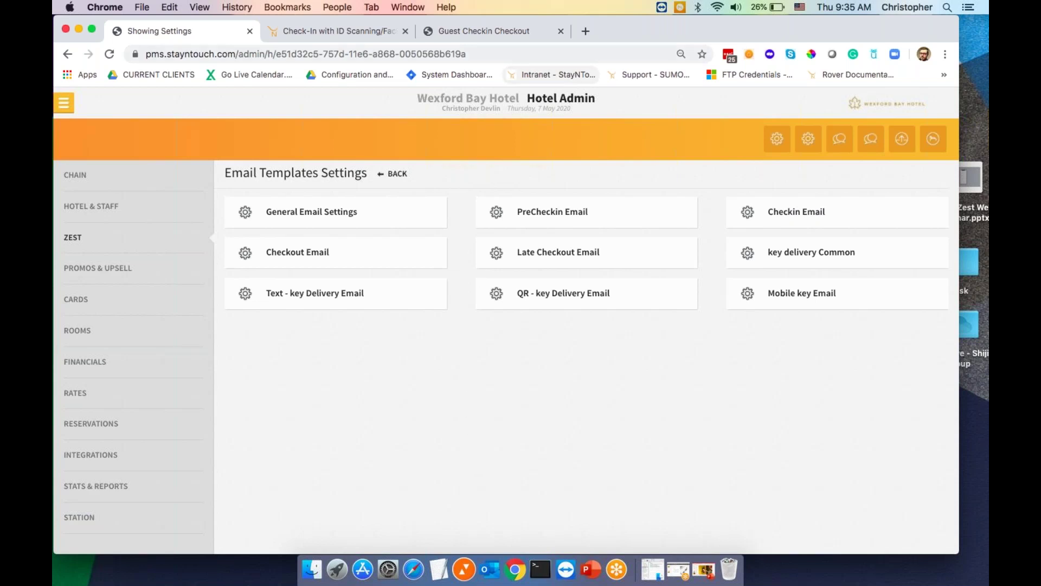
Load the StayNTouch Helpdesk solutions page at stayntouch.freshdesk.com/support/solutions/ in a new browser tab
{"action": "left_click", "coordinate": [520, 32]}
{"action": "left_click", "coordinate": [585, 35]}
{"action": "type", "text": "fresh"}
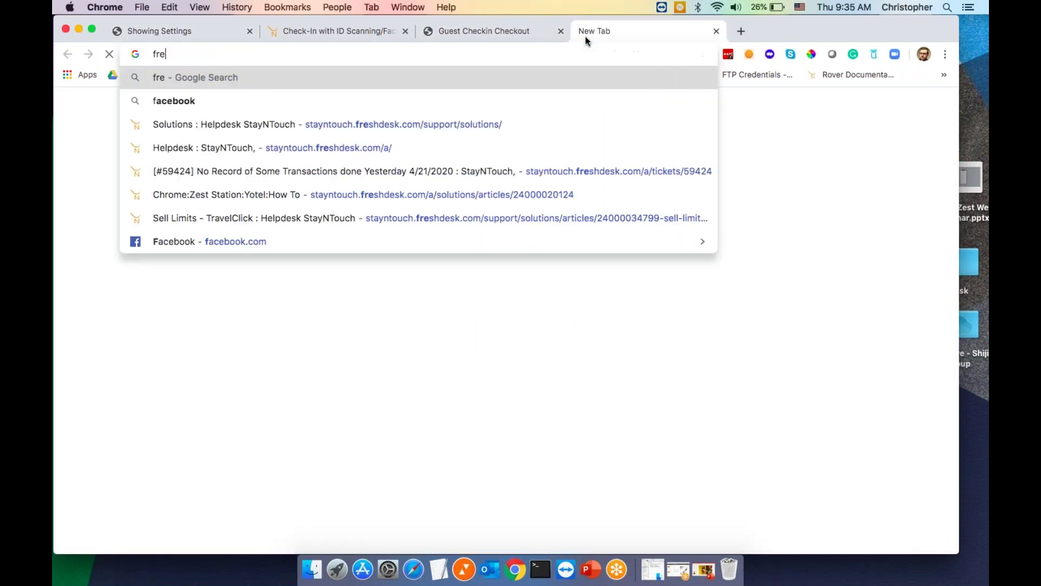
{"action": "key", "text": "Down"}
{"action": "key", "text": "Down"}
{"action": "key", "text": "Down"}
{"action": "key", "text": "Return"}
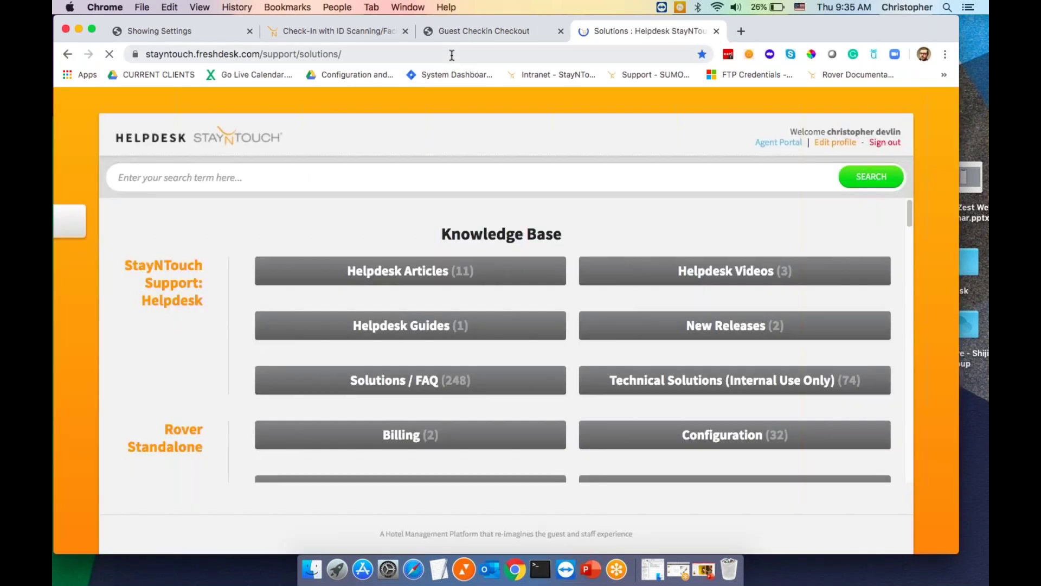
Search the helpdesk knowledge base for "zest web" and open the article How to Configure Zest Web Check-Out
{"action": "left_click", "coordinate": [418, 176]}
{"action": "type", "text": "zest web"}
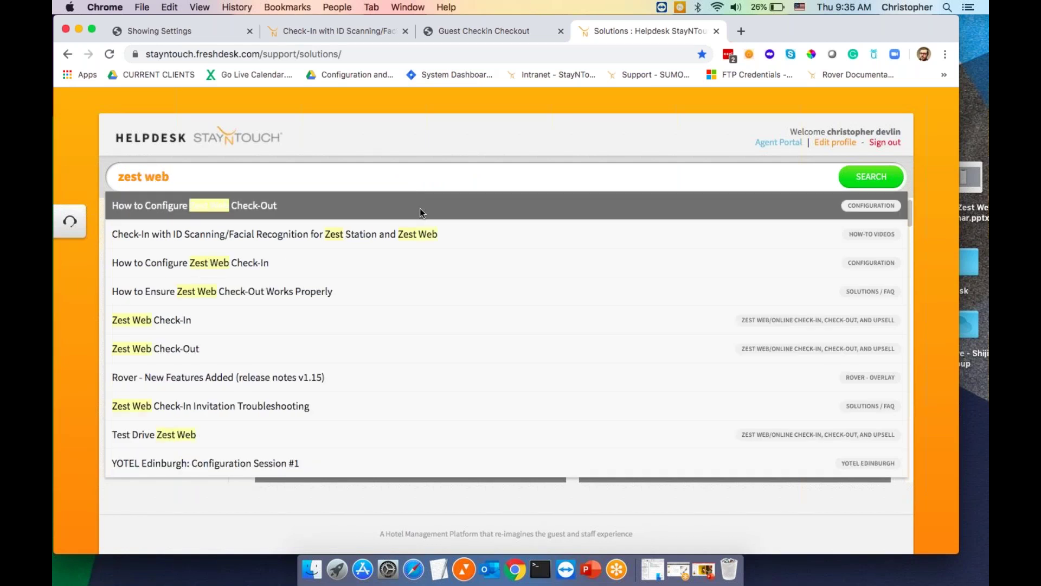
{"action": "left_click", "coordinate": [420, 207]}
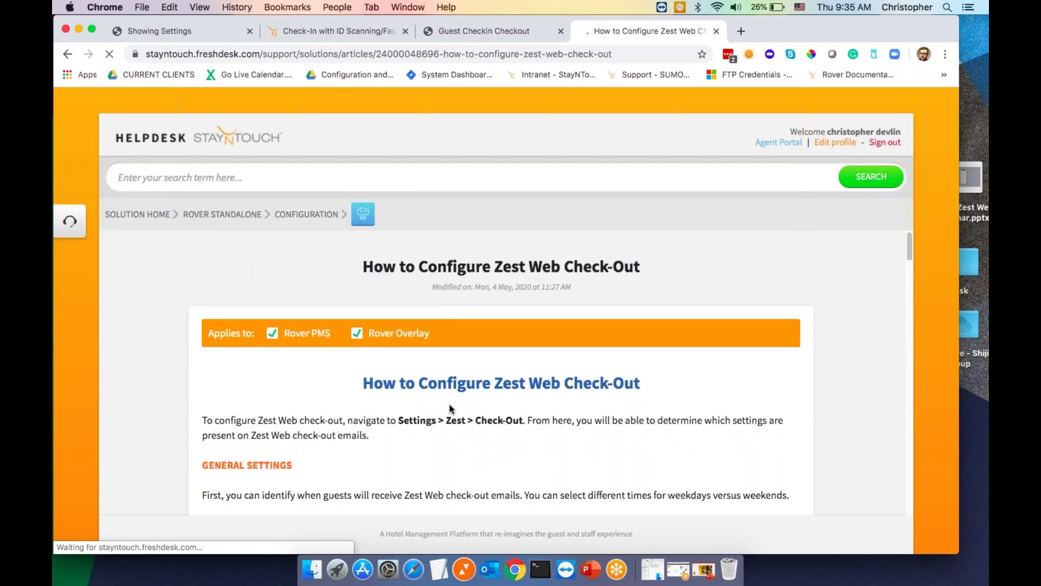
Read through the Zest Web Check-Out configuration article, from General Settings to the instructions for manually sending check-out emails and saving changes
{"action": "scroll", "coordinate": [449, 405], "scroll_direction": "down", "scroll_amount": 10}
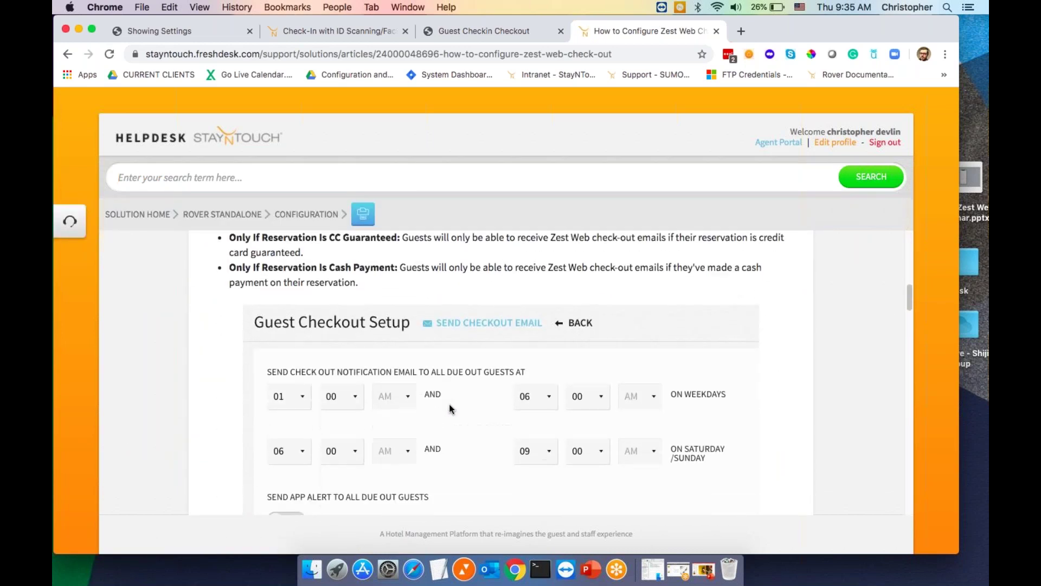
{"action": "scroll", "coordinate": [449, 407], "scroll_direction": "down", "scroll_amount": 15}
{"action": "scroll", "coordinate": [556, 373], "scroll_direction": "down", "scroll_amount": 10}
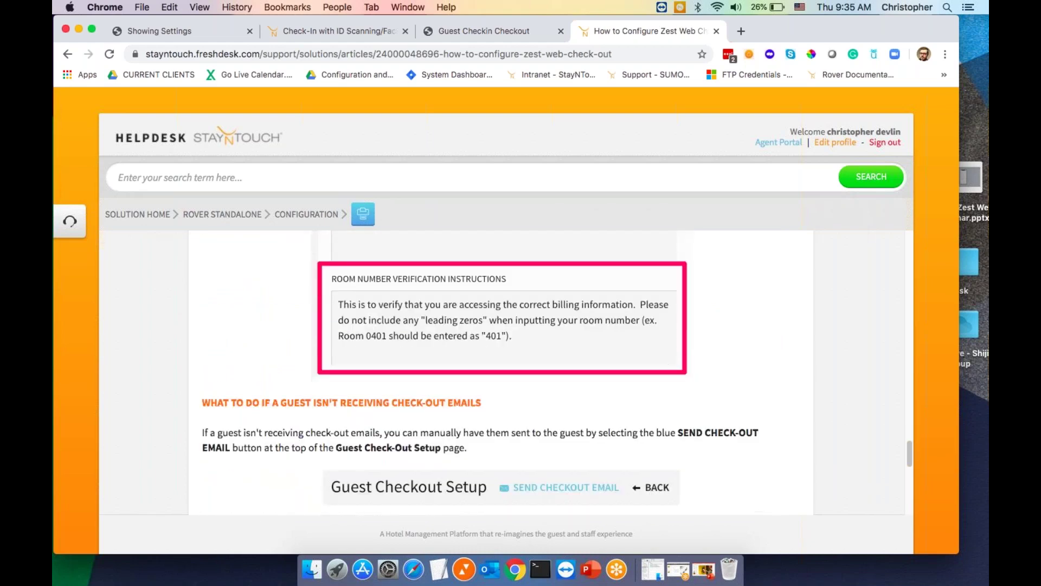
{"action": "scroll", "coordinate": [501, 369], "scroll_direction": "down", "scroll_amount": 10}
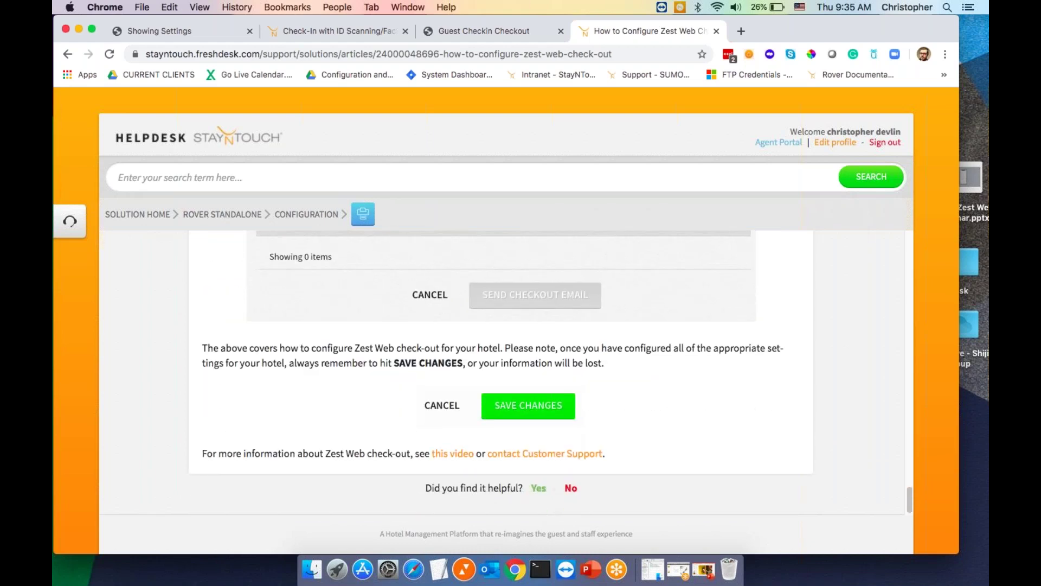
{"action": "scroll", "coordinate": [388, 310], "scroll_direction": "up", "scroll_amount": 20}
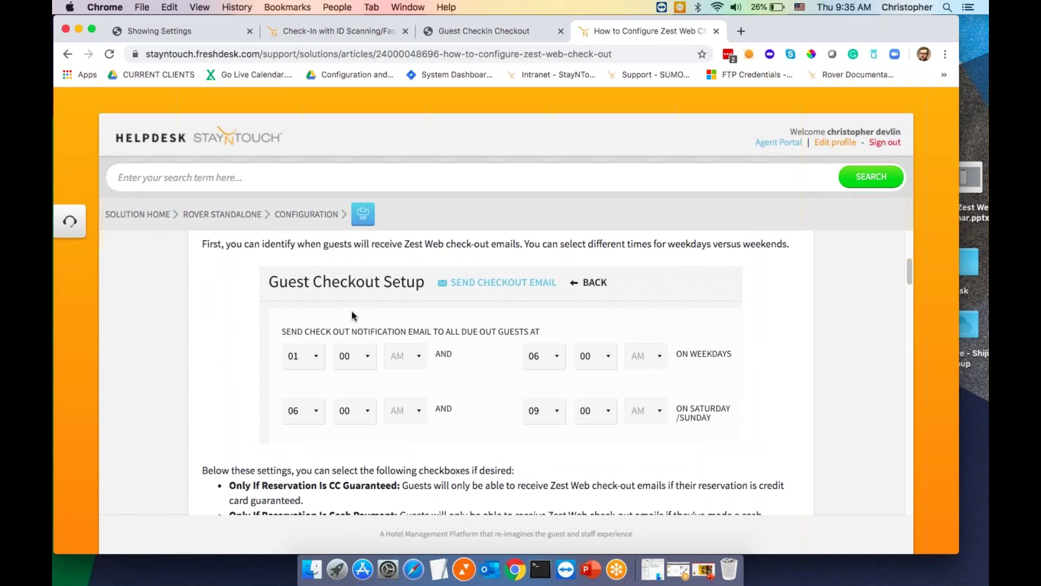
{"action": "scroll", "coordinate": [352, 311], "scroll_direction": "up", "scroll_amount": 5}
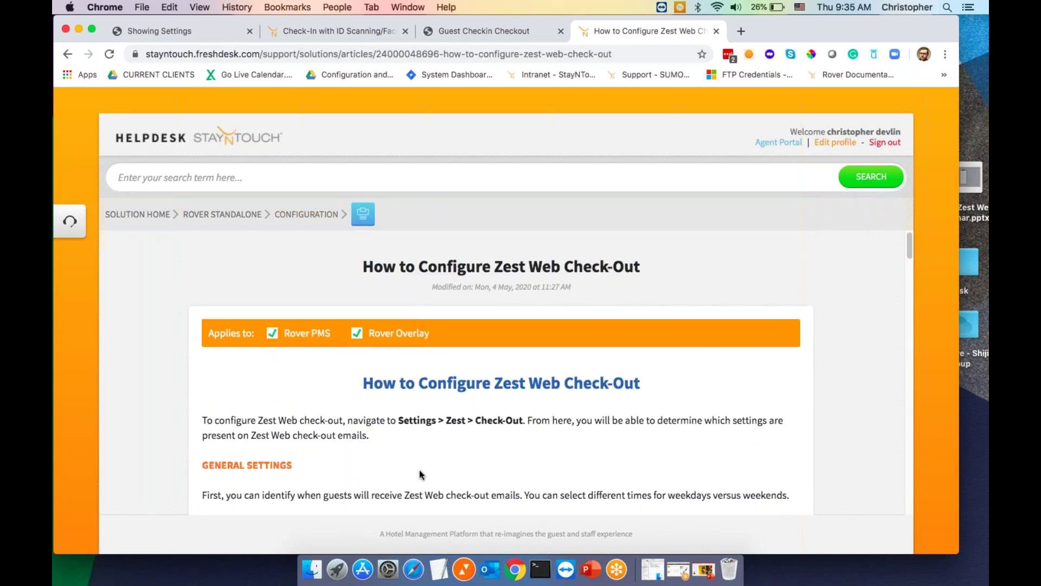
{"action": "scroll", "coordinate": [419, 469], "scroll_direction": "down", "scroll_amount": 10}
{"action": "scroll", "coordinate": [420, 473], "scroll_direction": "down", "scroll_amount": 10}
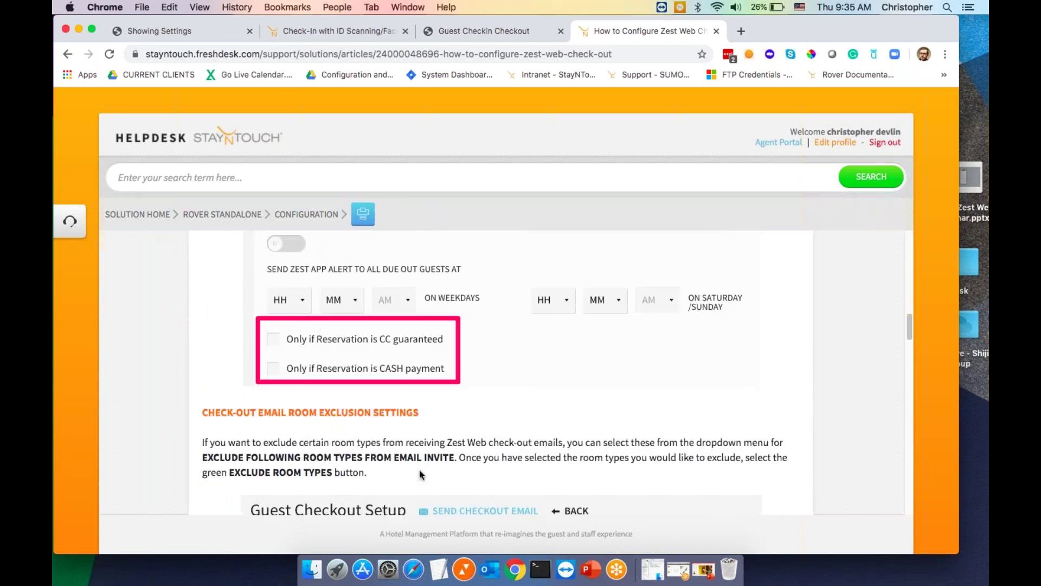
{"action": "scroll", "coordinate": [501, 374], "scroll_direction": "down", "scroll_amount": 10}
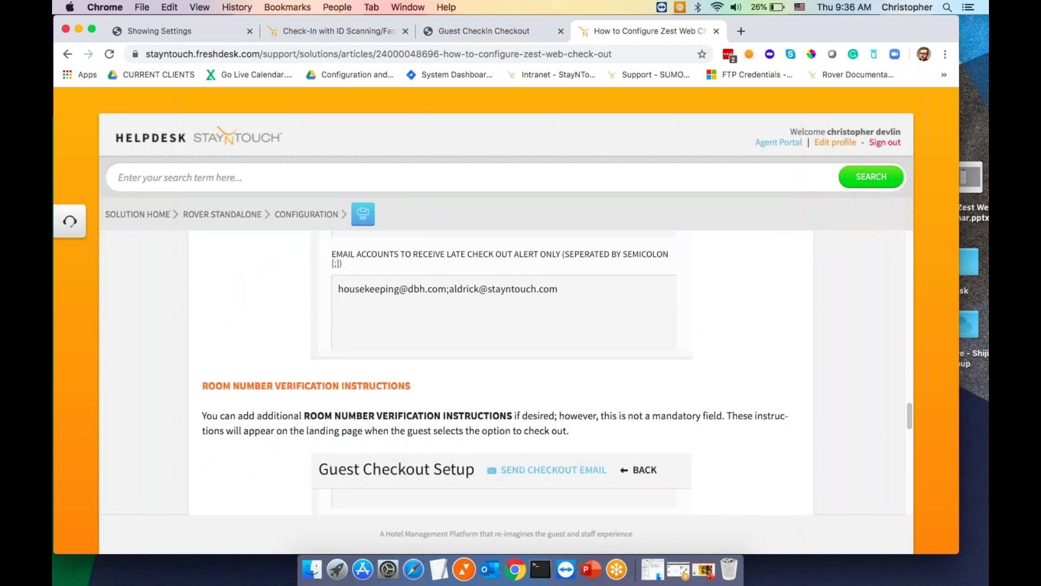
{"action": "scroll", "coordinate": [501, 374], "scroll_direction": "down", "scroll_amount": 5}
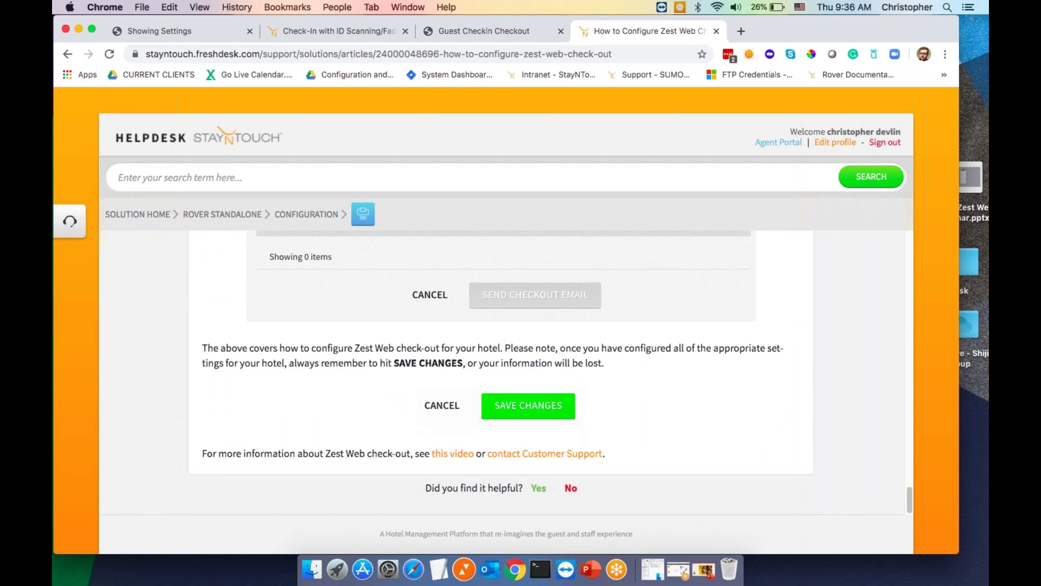
{"action": "scroll", "coordinate": [501, 374], "scroll_direction": "up", "scroll_amount": 15}
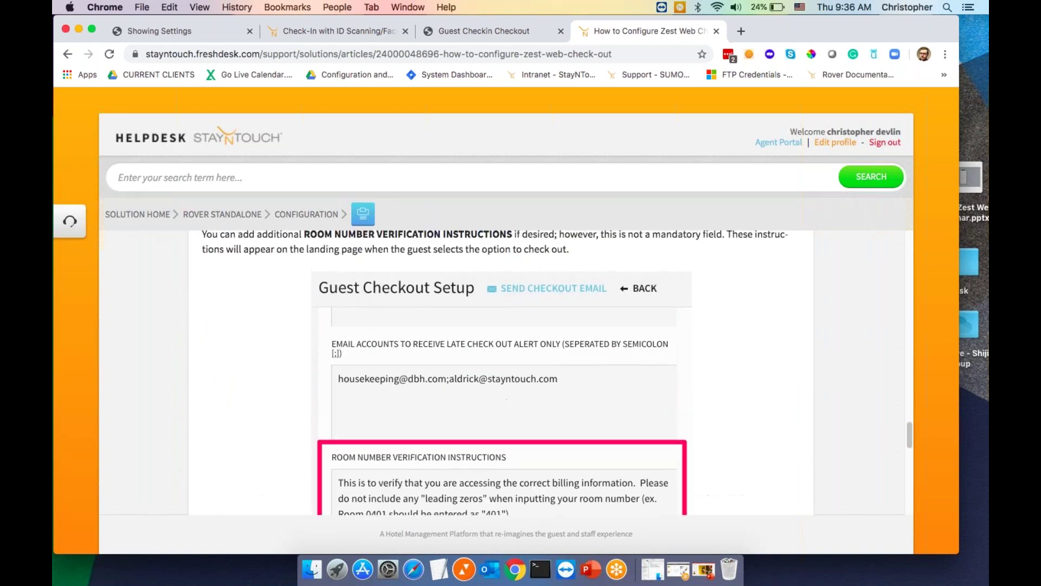
{"action": "scroll", "coordinate": [501, 374], "scroll_direction": "up", "scroll_amount": 12}
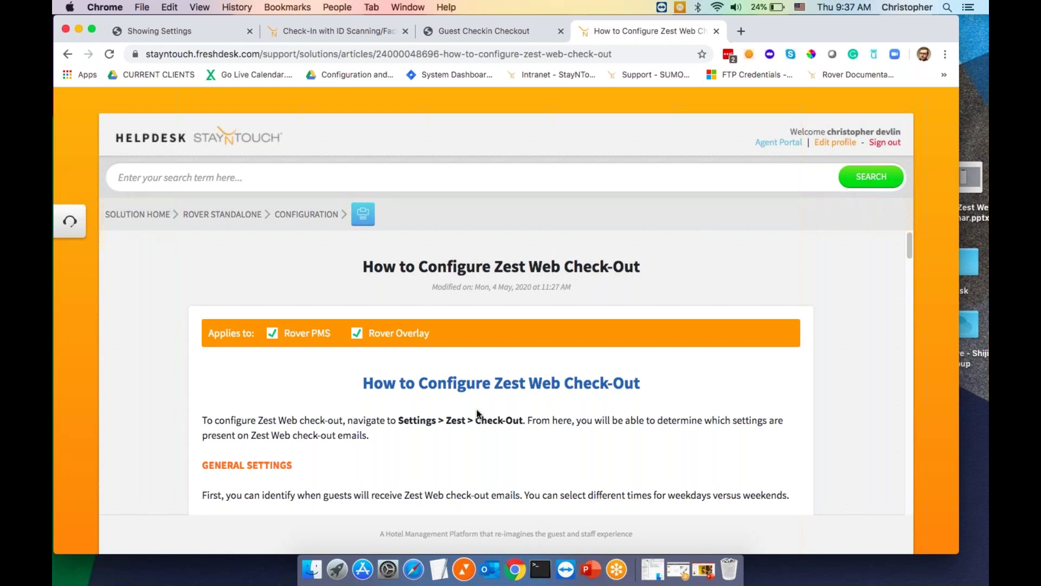
Return to the hotel PMS and open the Mobile Check In guest list from the Manager Dashboard
{"action": "left_click", "coordinate": [194, 37]}
{"action": "left_click", "coordinate": [63, 105]}
{"action": "left_click", "coordinate": [117, 135]}
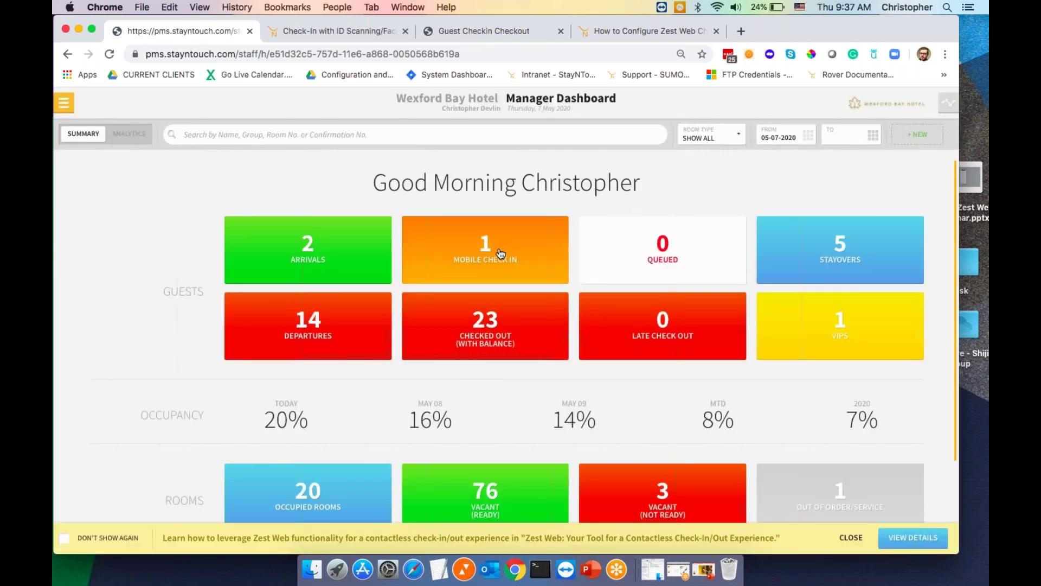
{"action": "left_click", "coordinate": [500, 253]}
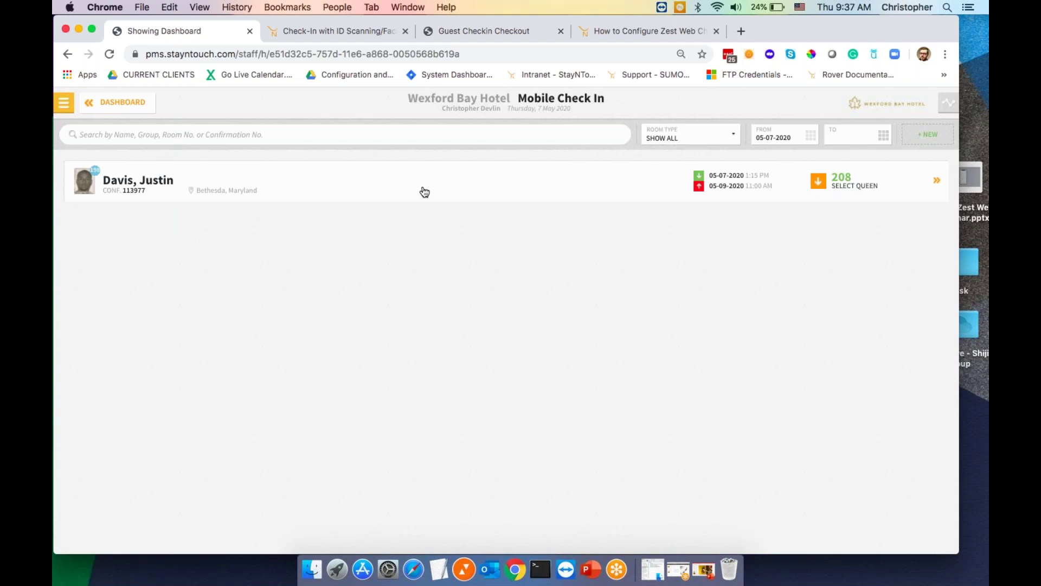
Go back to the hotel admin settings and open the Check In setup in the Zest section
{"action": "left_click", "coordinate": [63, 102]}
{"action": "left_click", "coordinate": [126, 500]}
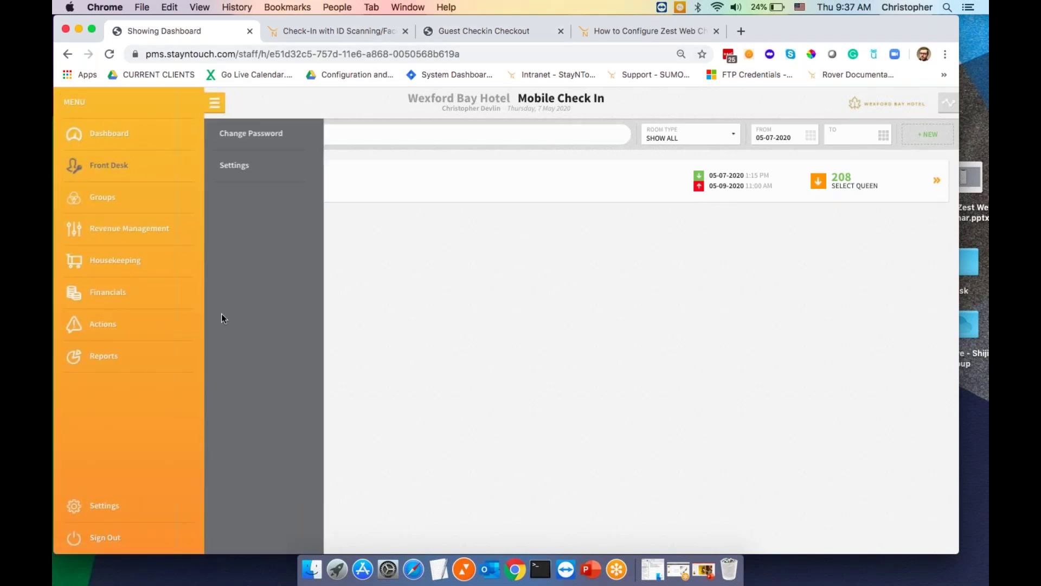
{"action": "left_click", "coordinate": [257, 166]}
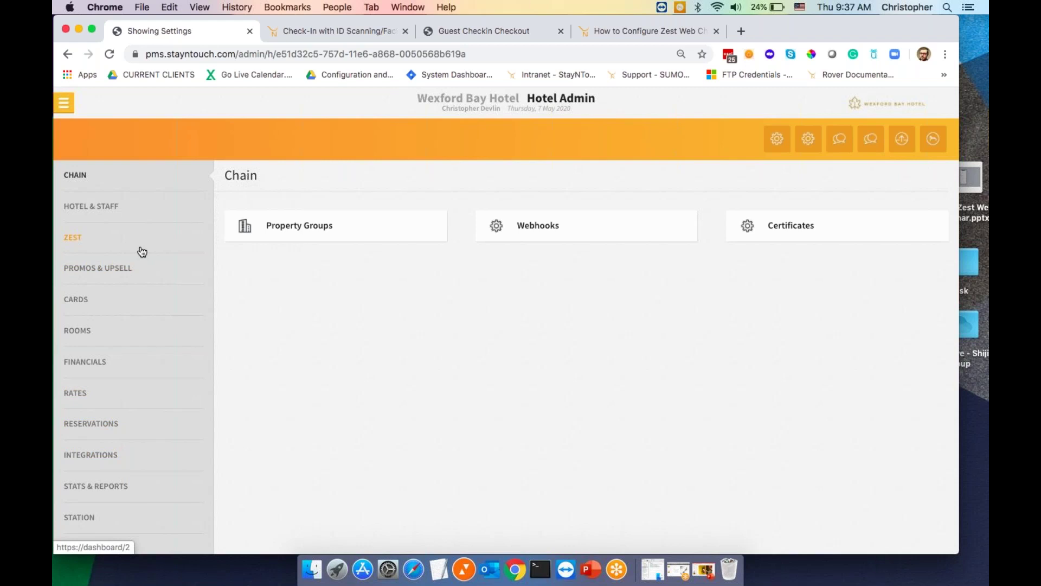
{"action": "left_click", "coordinate": [142, 251]}
{"action": "left_click", "coordinate": [789, 235]}
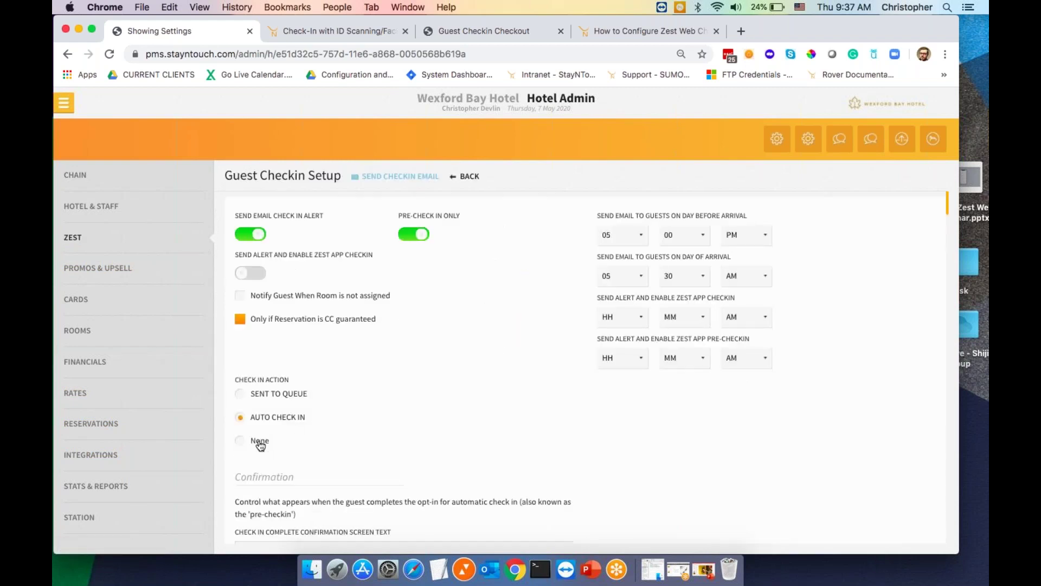
Examine the Check In Action options, keeping Auto Check In selected, and the confirmation screen text in the Guest Checkin Setup
{"action": "left_click", "coordinate": [260, 444]}
{"action": "left_click", "coordinate": [287, 416]}
{"action": "scroll", "coordinate": [383, 403], "scroll_direction": "down", "scroll_amount": 2}
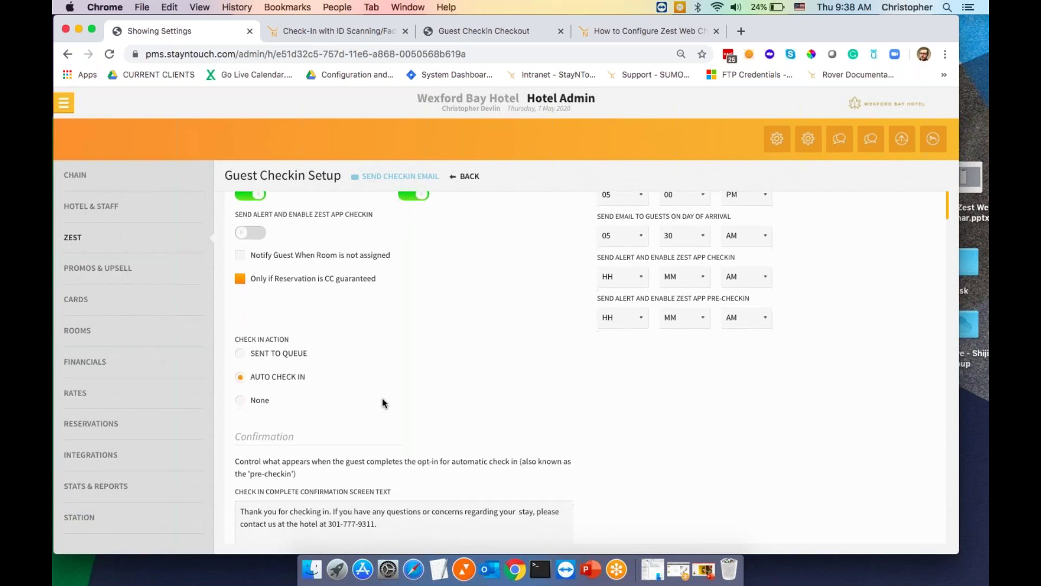
{"action": "scroll", "coordinate": [383, 402], "scroll_direction": "down", "scroll_amount": 2}
{"action": "scroll", "coordinate": [383, 403], "scroll_direction": "up", "scroll_amount": 3}
{"action": "scroll", "coordinate": [382, 401], "scroll_direction": "up", "scroll_amount": 1}
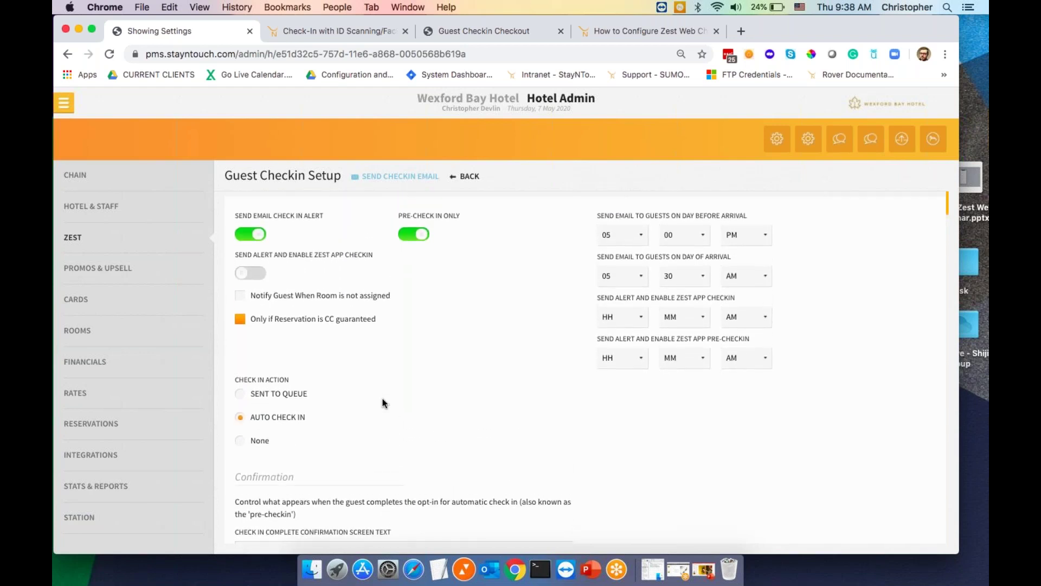